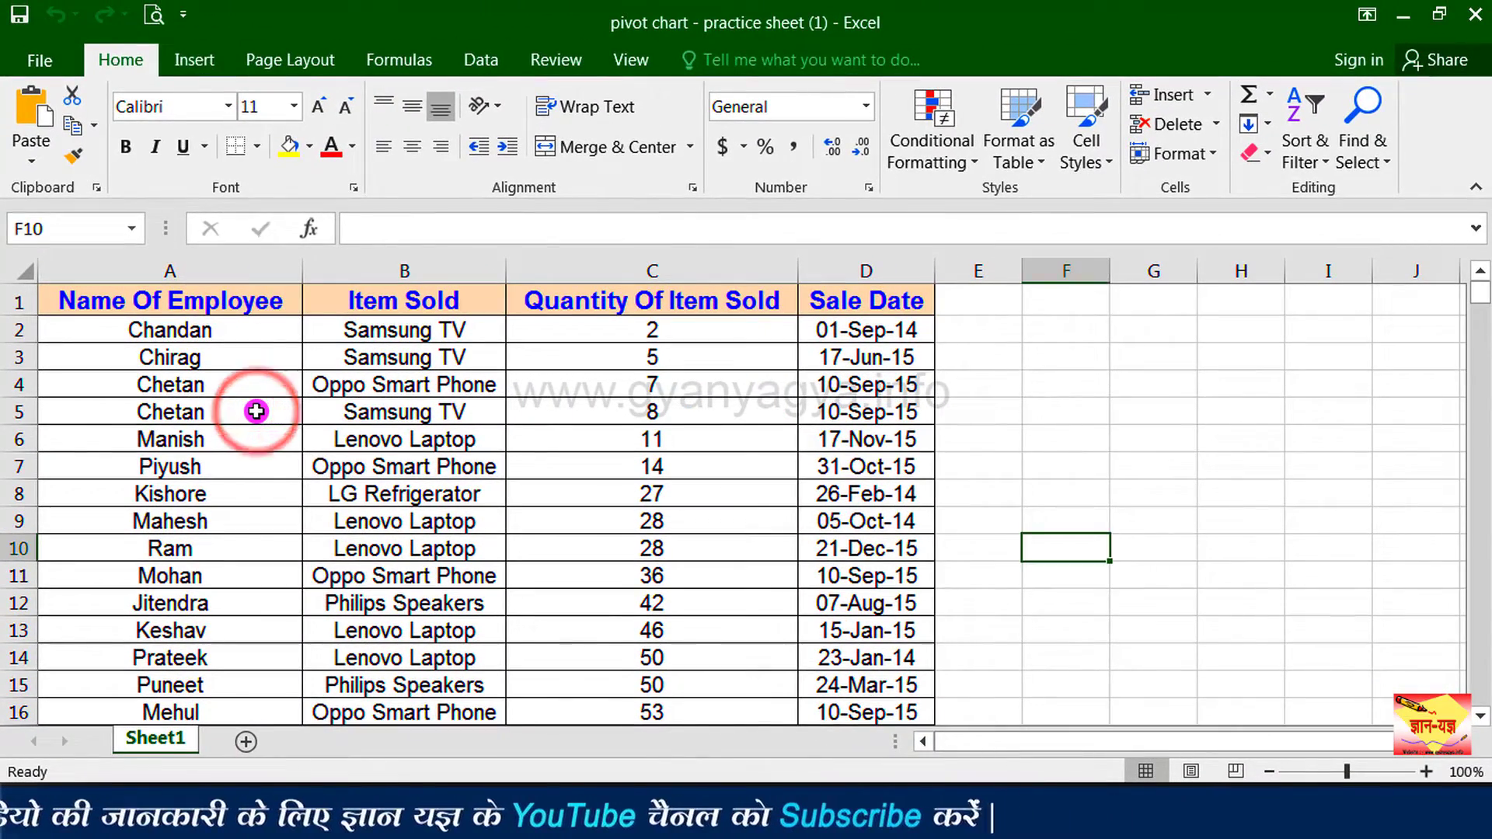
# Insert a PivotChart from the Sheet1 range A1:D46 on a new worksheet, adding the data to the Data Model.
pyautogui.click(257, 411)
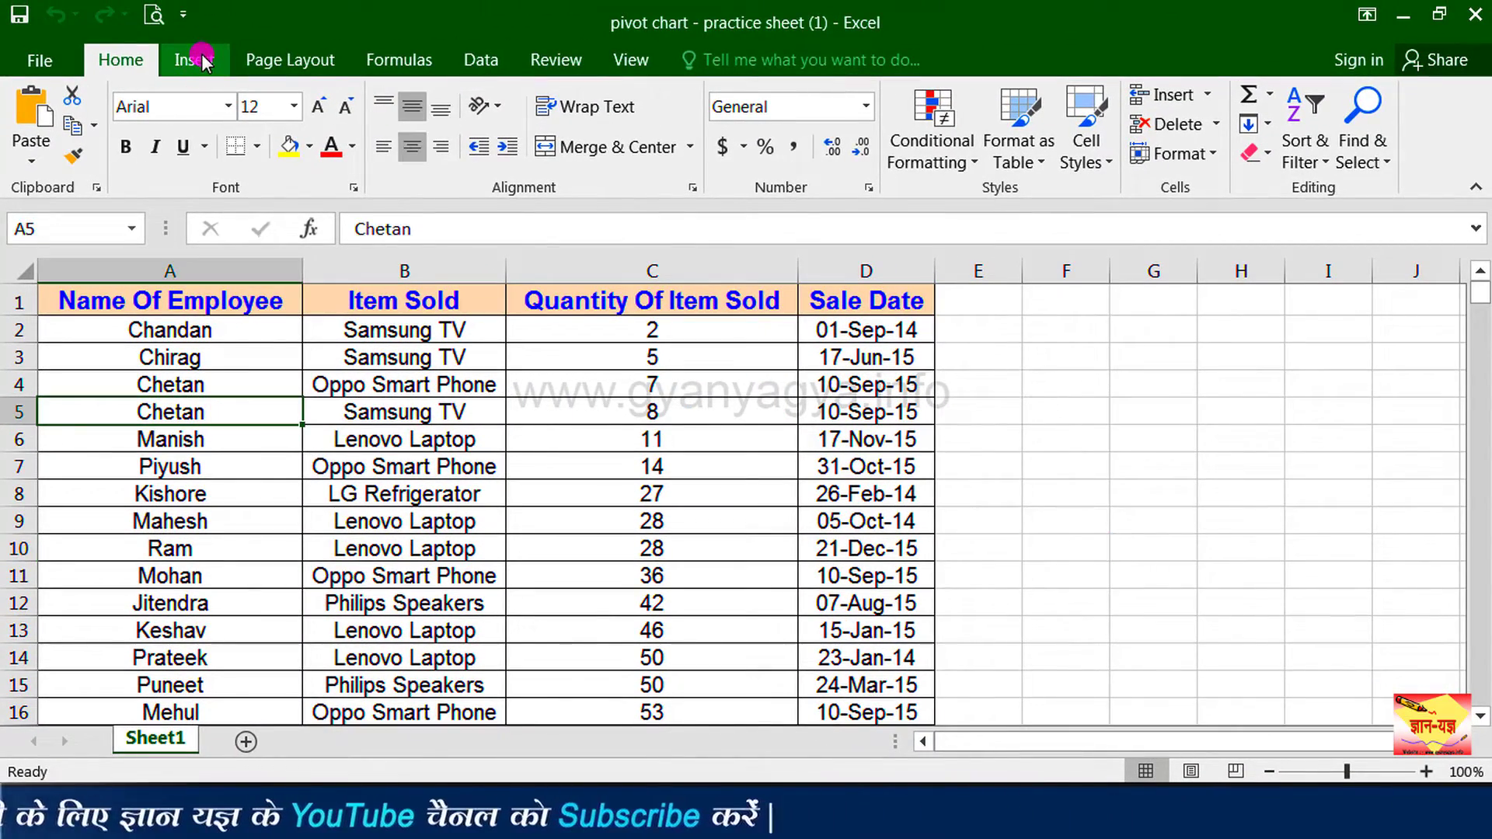
pyautogui.click(200, 60)
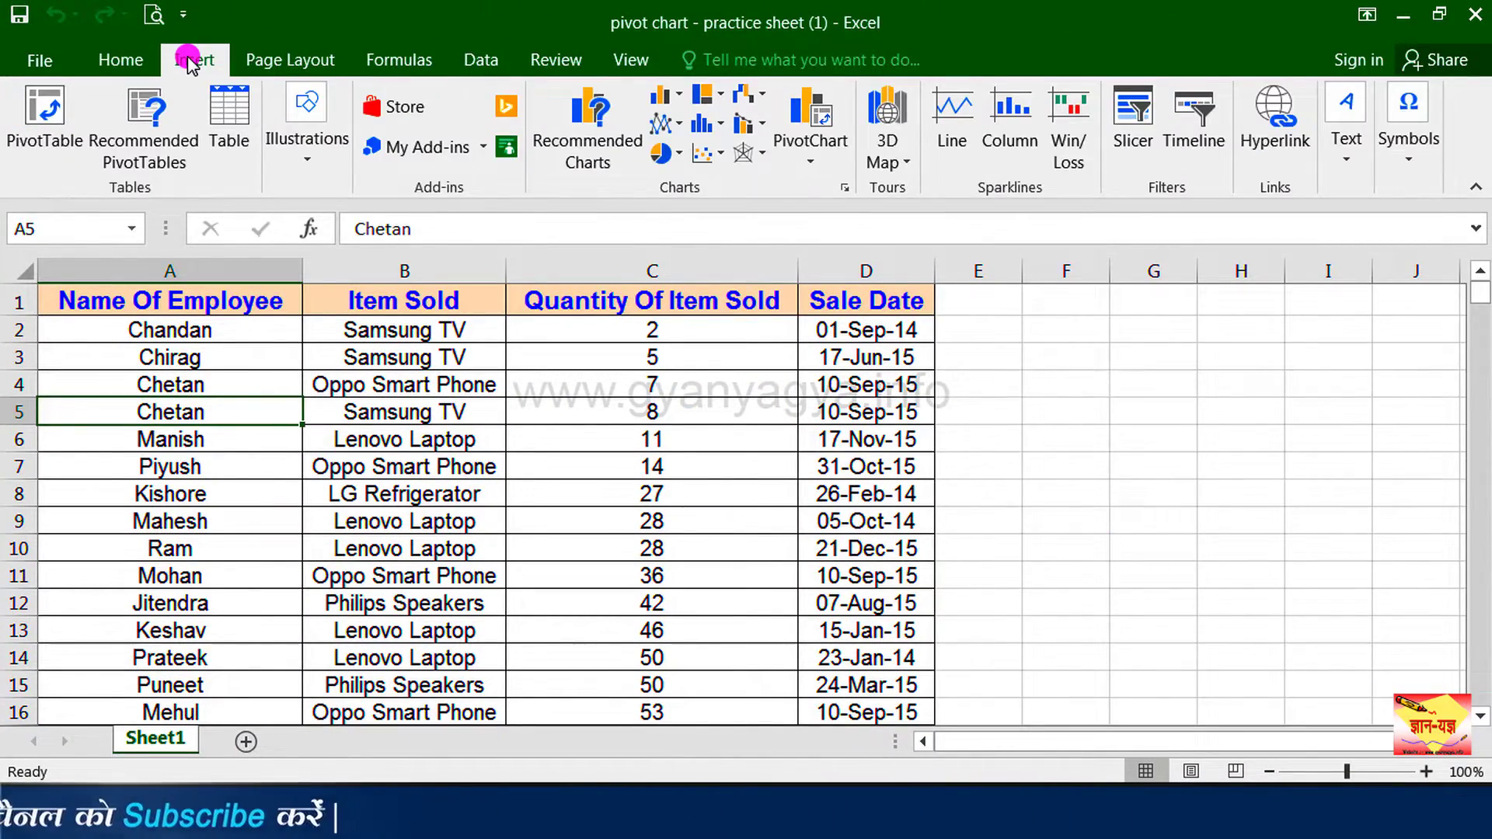
pyautogui.click(810, 163)
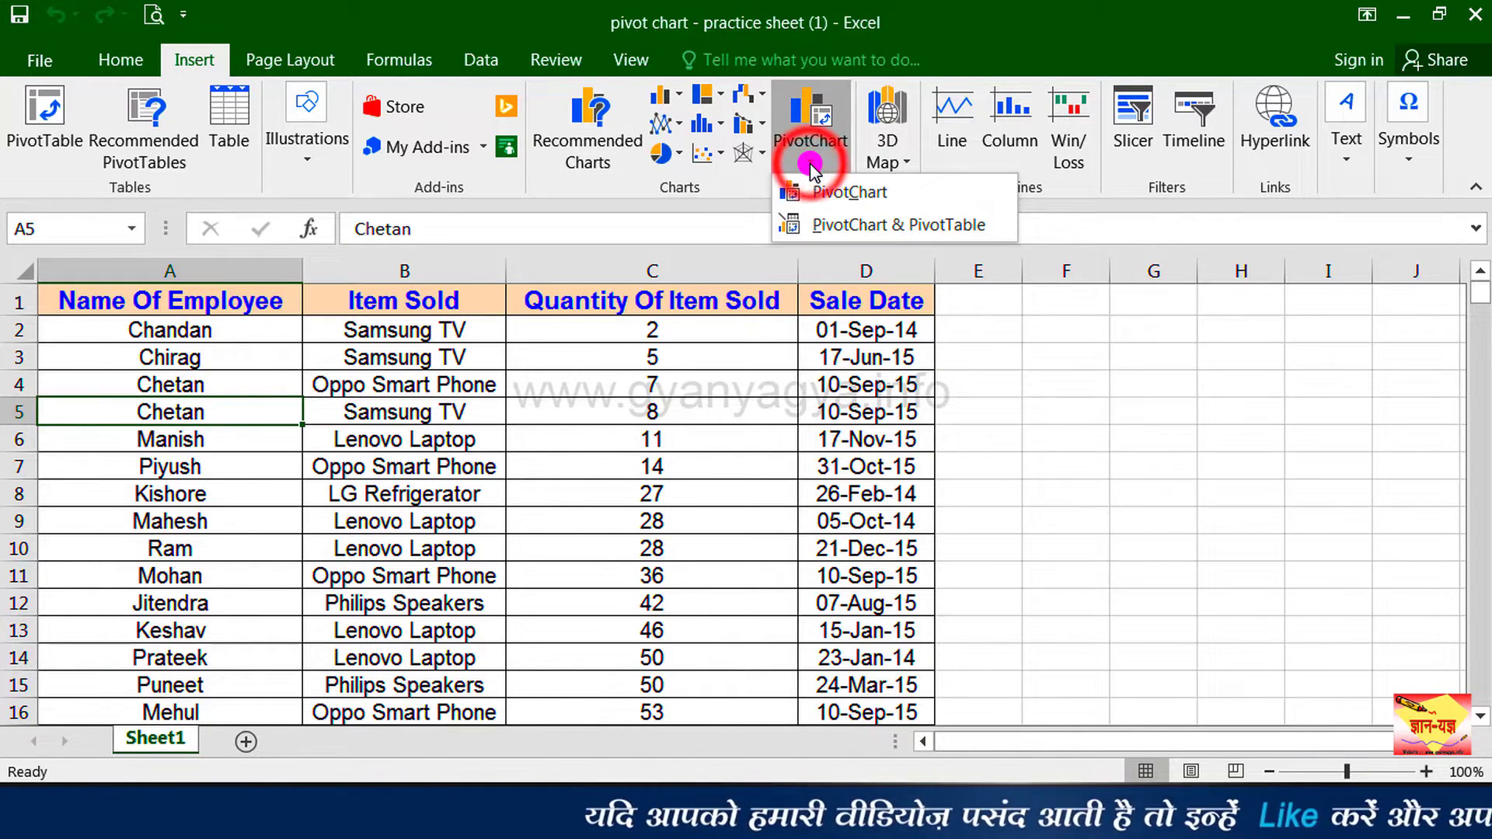
pyautogui.click(846, 194)
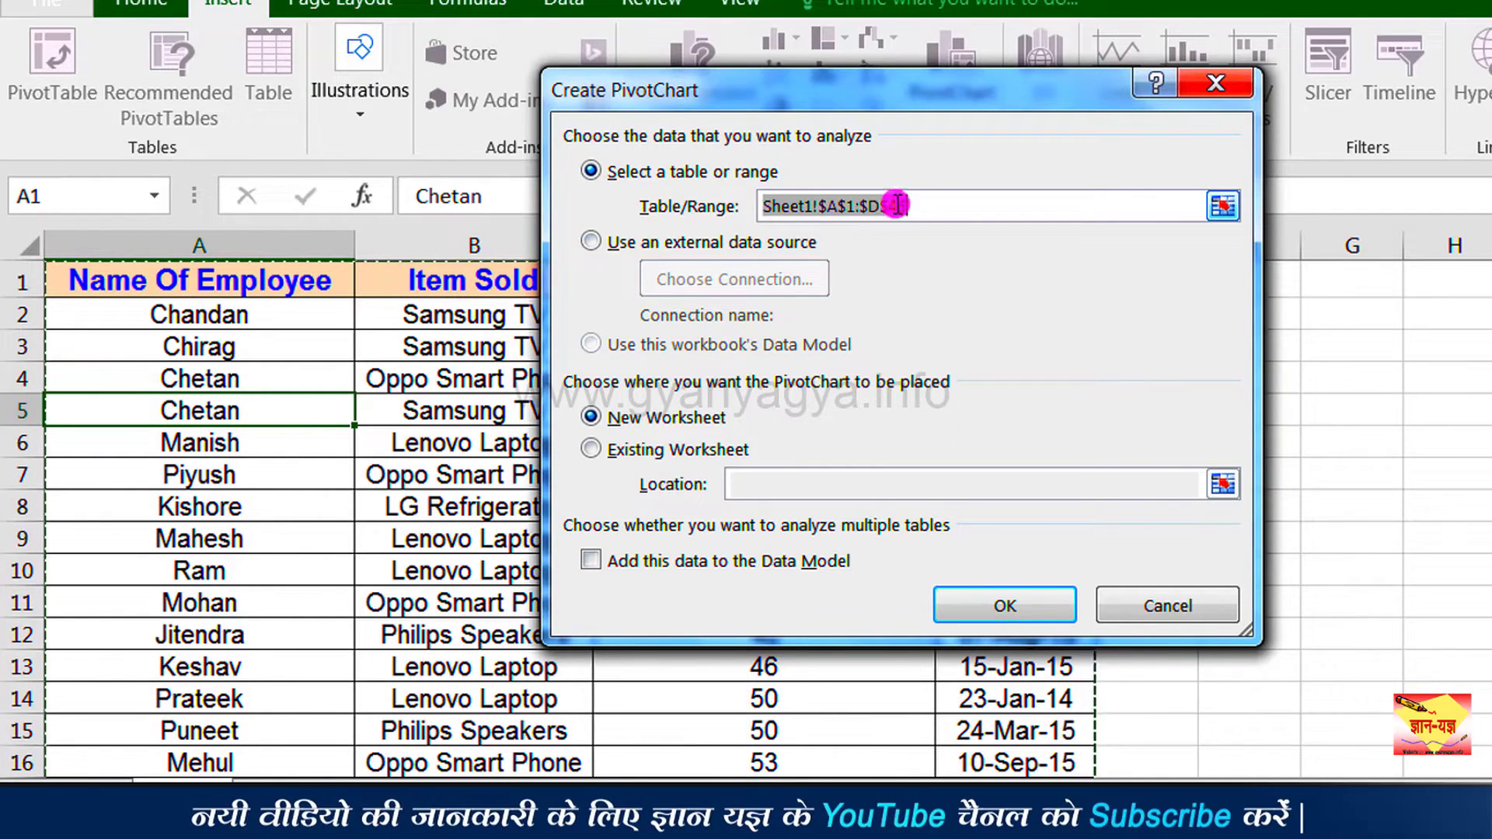
pyautogui.click(599, 173)
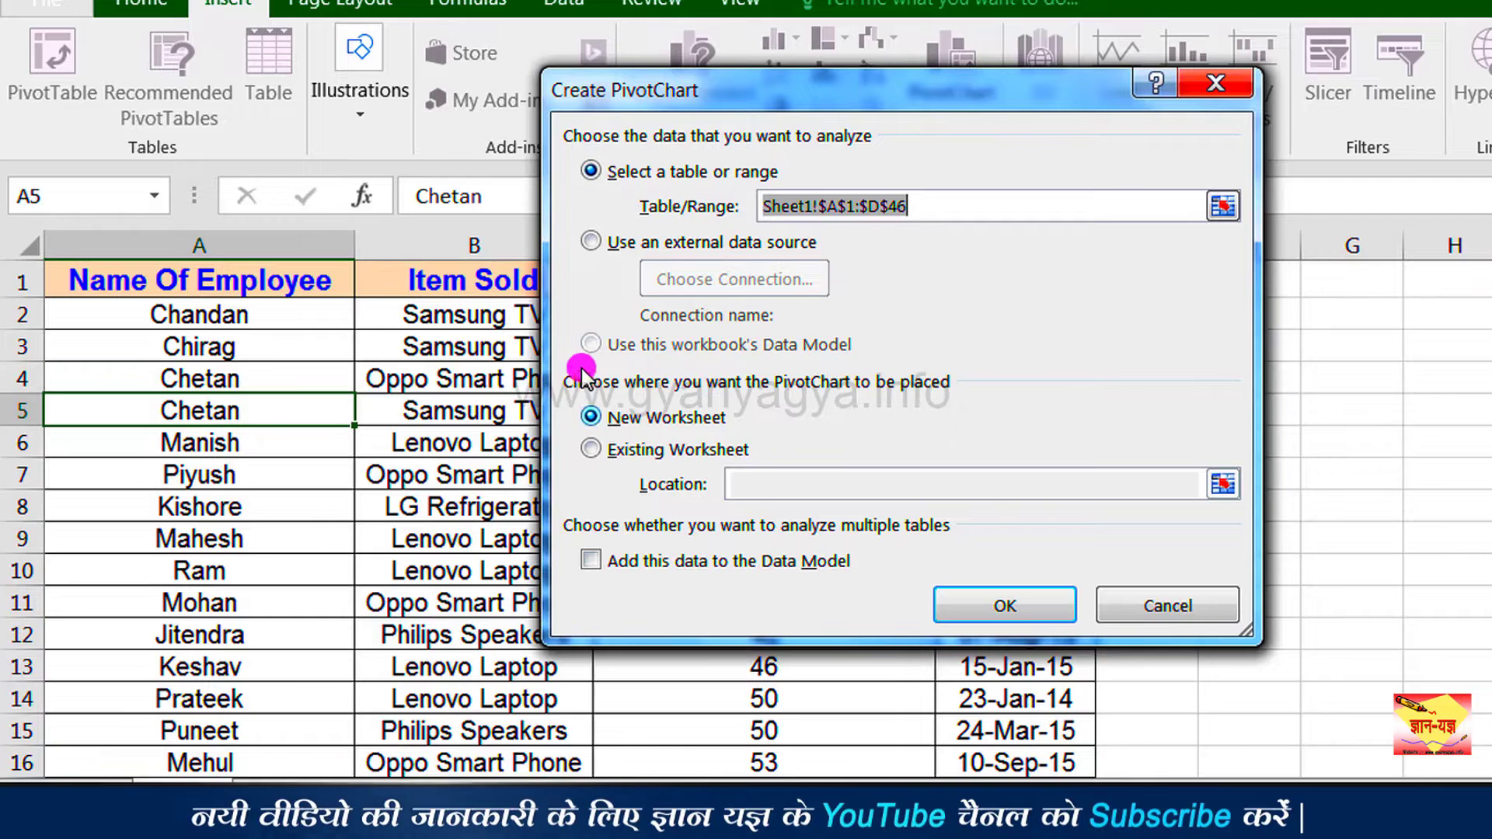
pyautogui.click(707, 422)
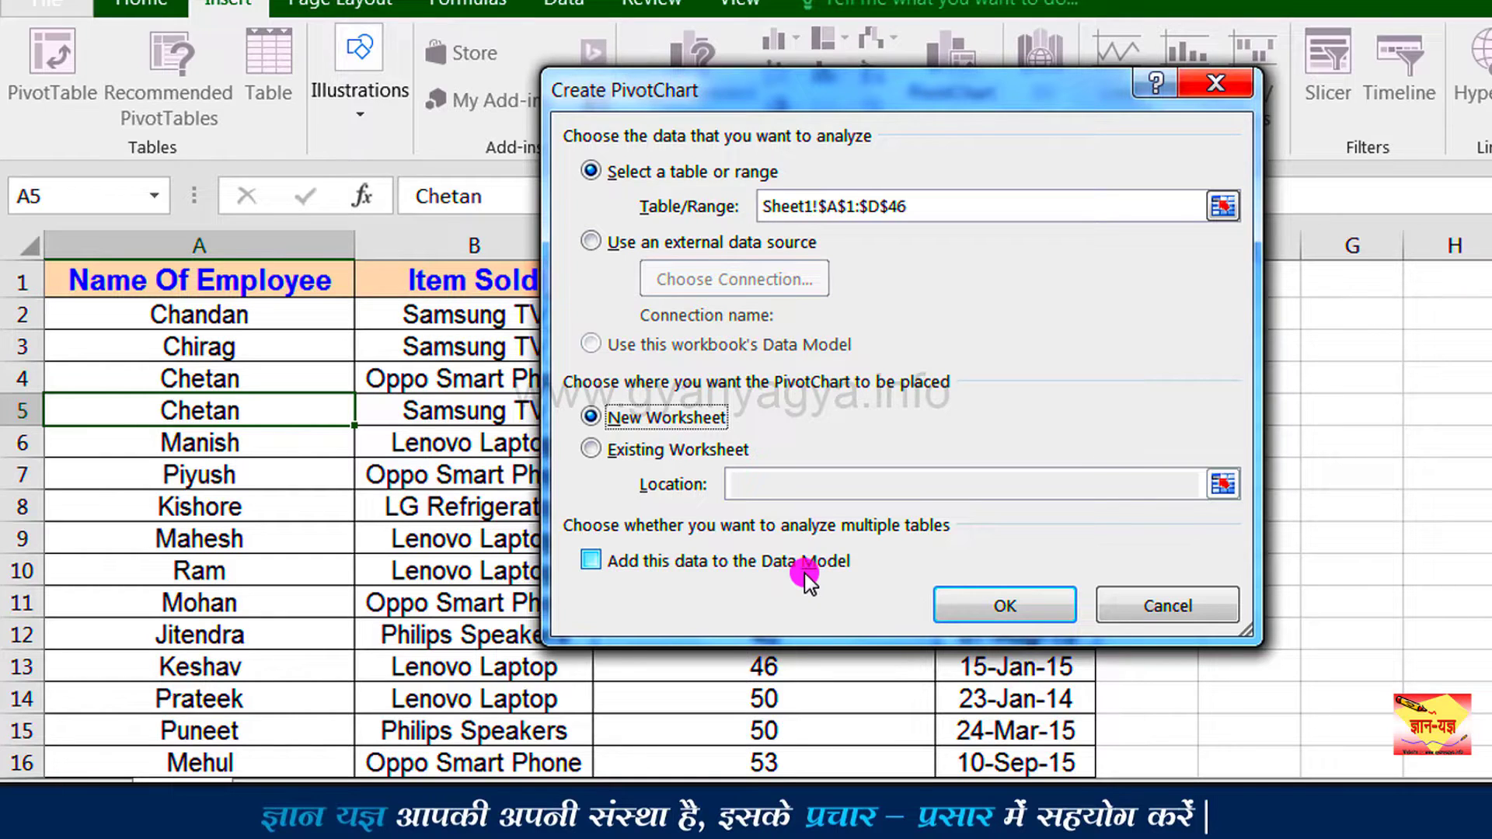
pyautogui.click(586, 559)
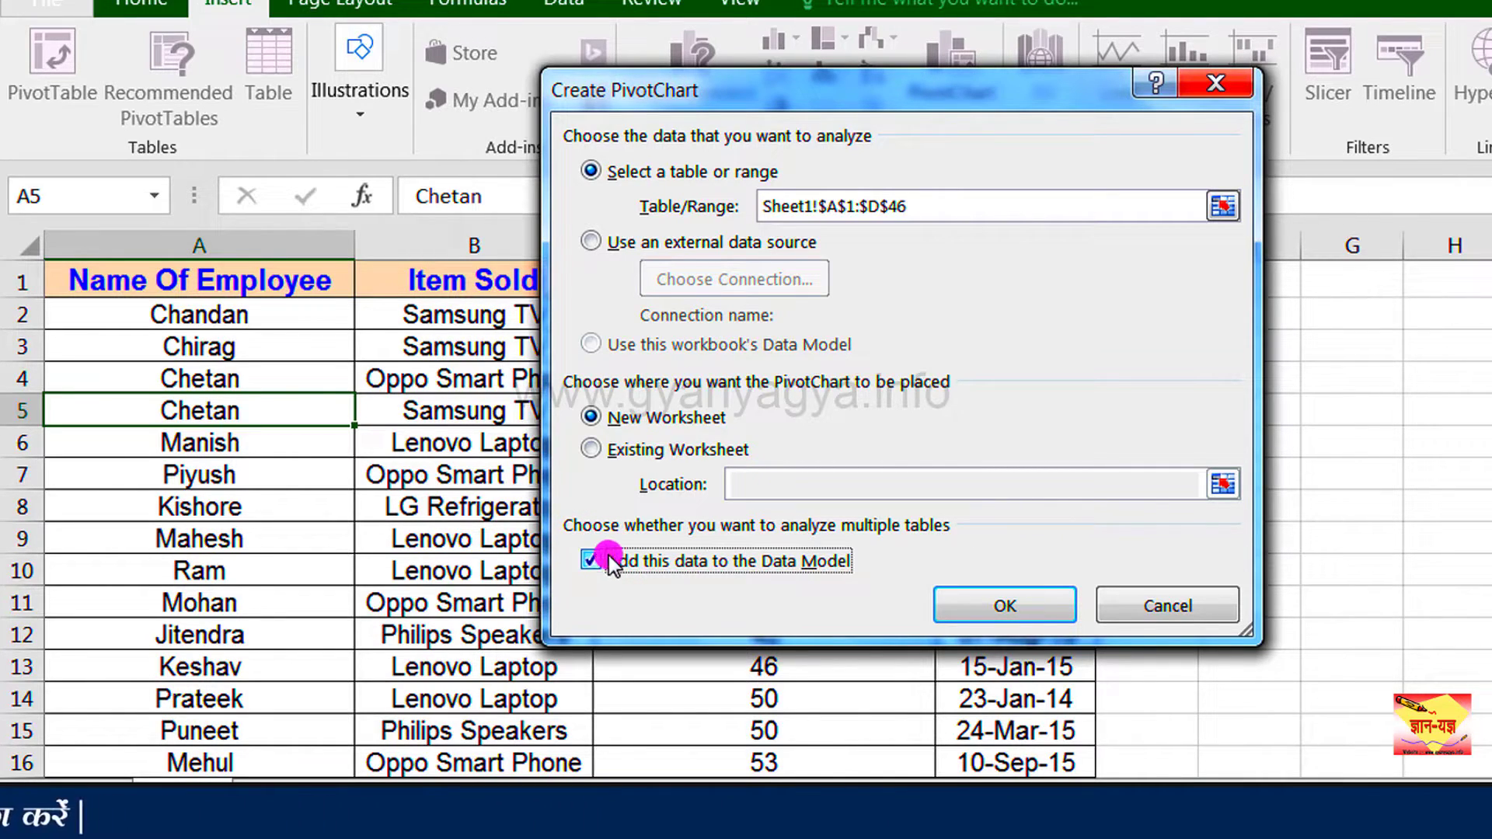
pyautogui.click(590, 560)
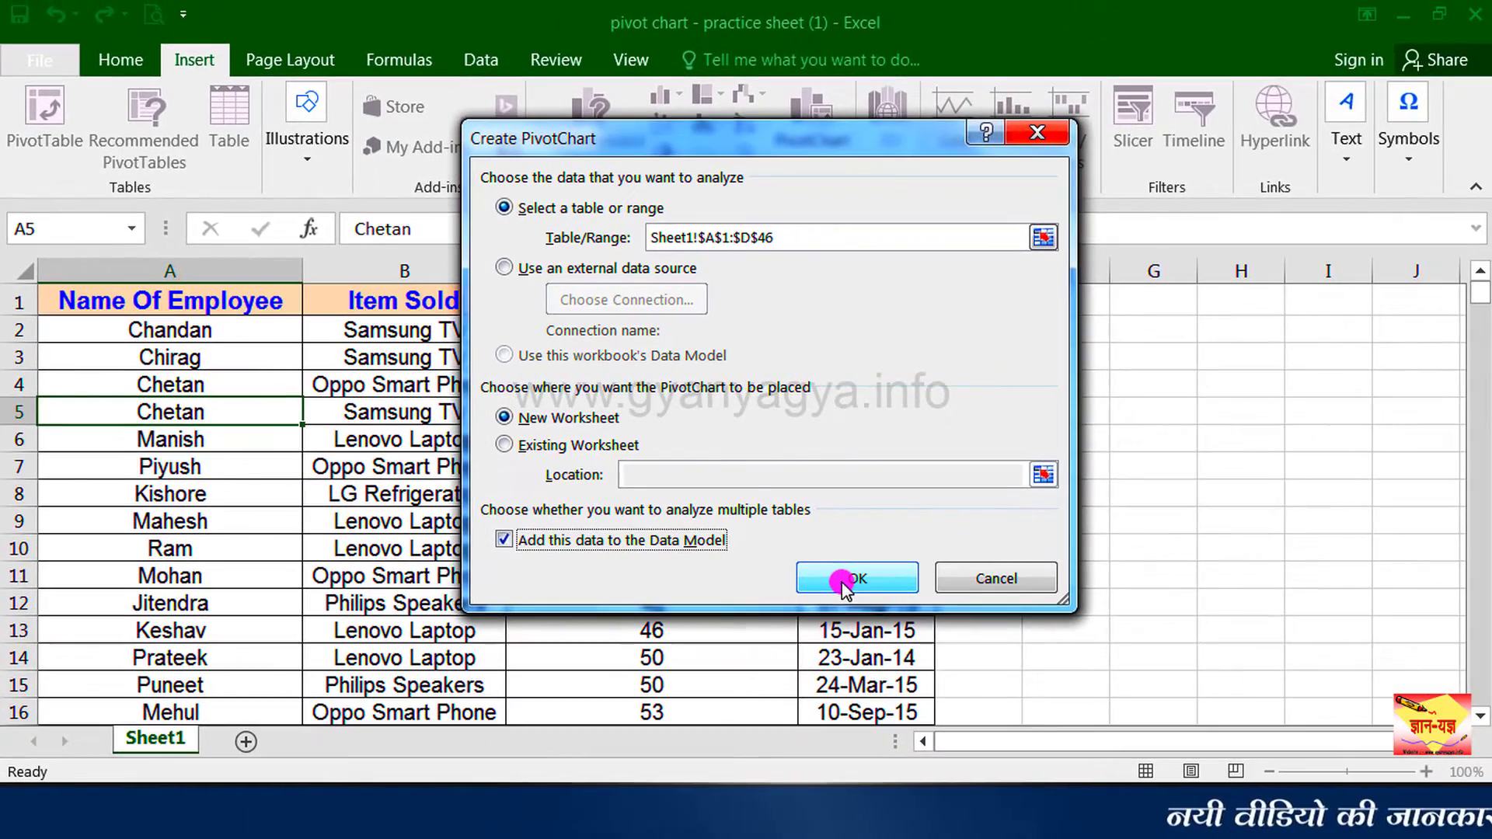
pyautogui.click(987, 608)
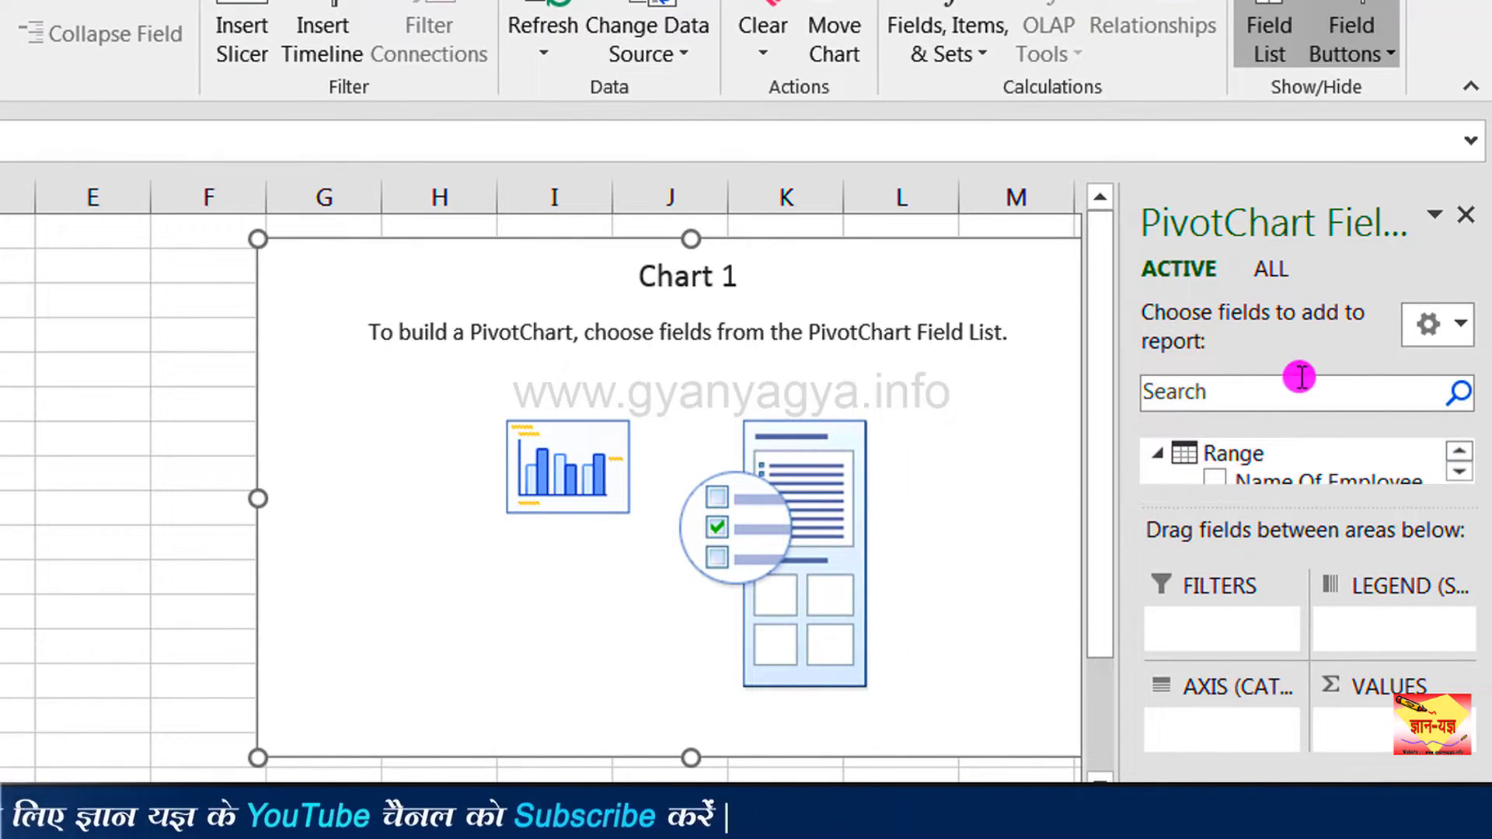
# Hide and redisplay the PivotChart field list, and deselect and reselect the empty chart.
pyautogui.click(454, 565)
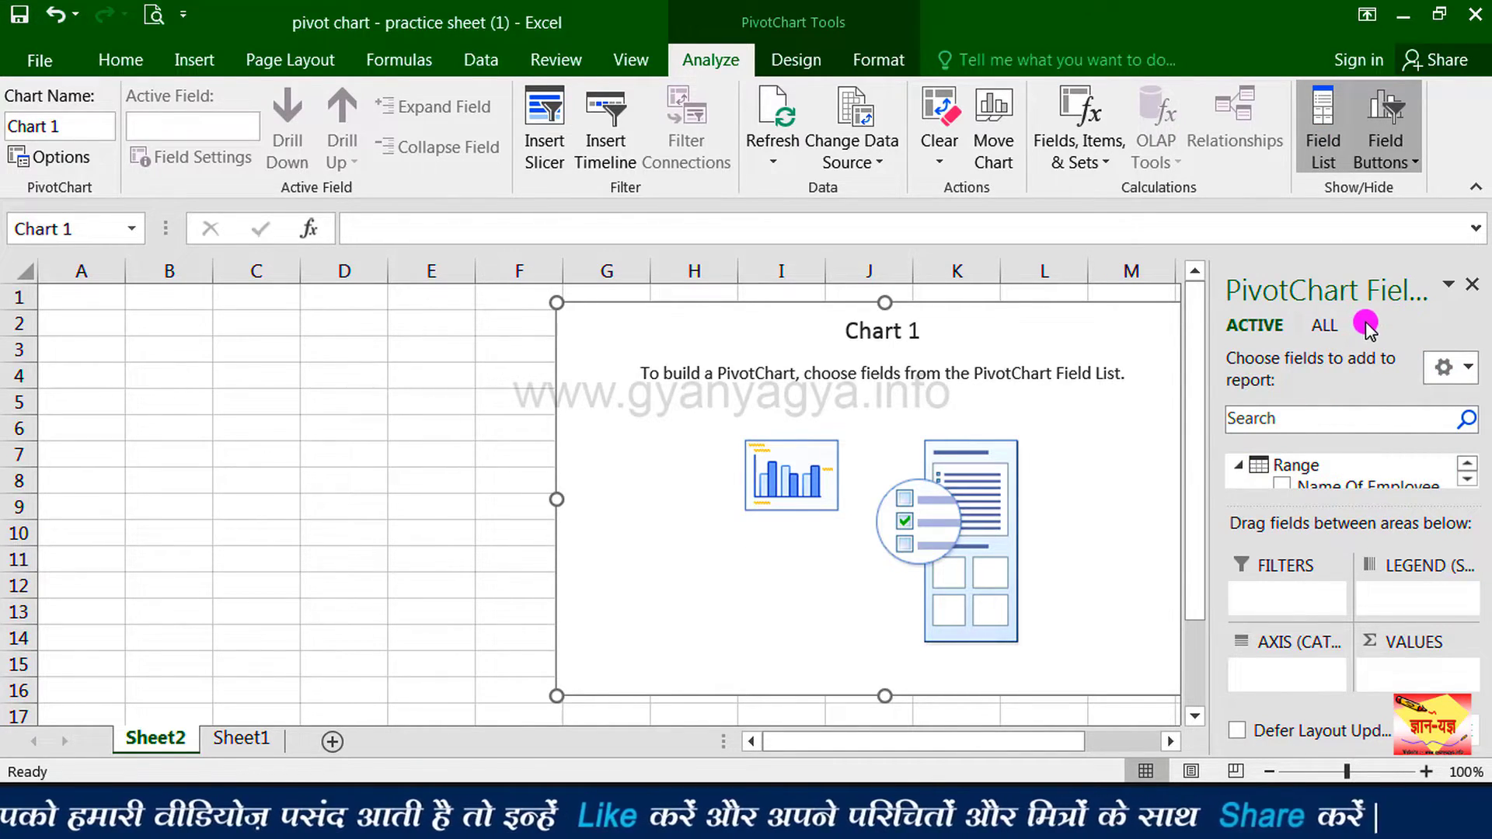
pyautogui.click(1316, 138)
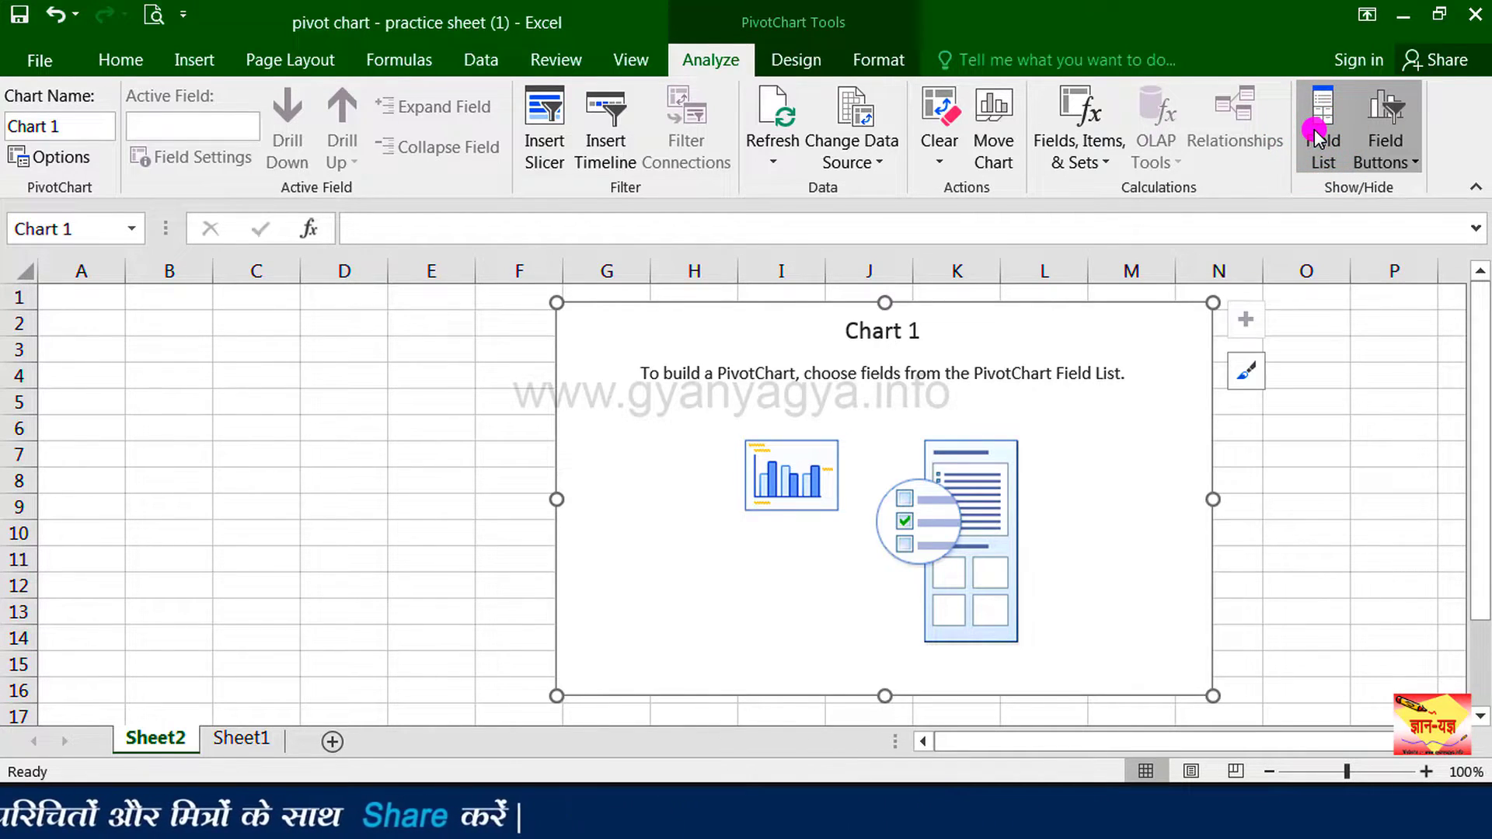
pyautogui.click(1316, 139)
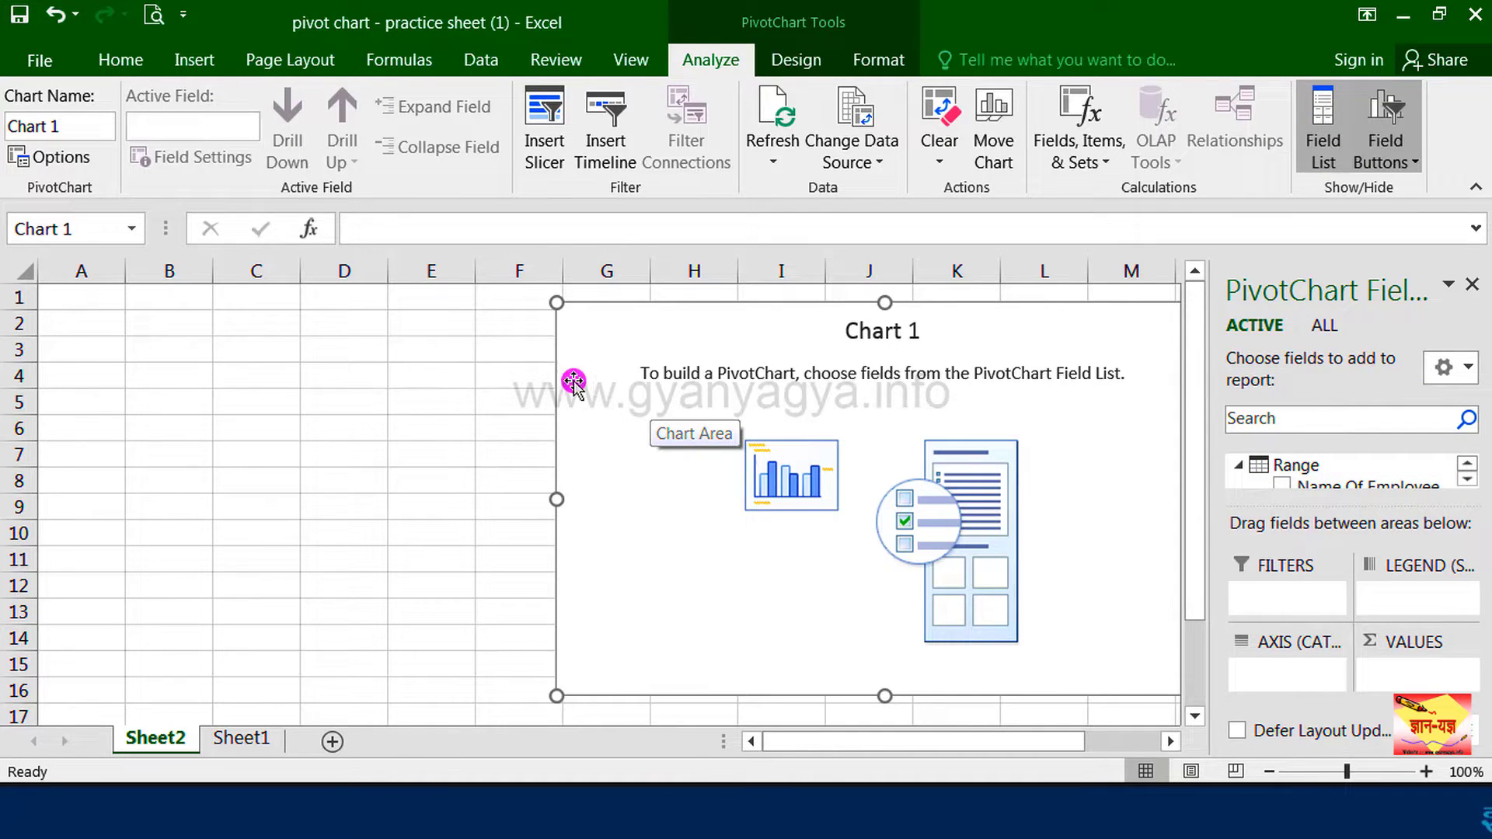
pyautogui.click(367, 401)
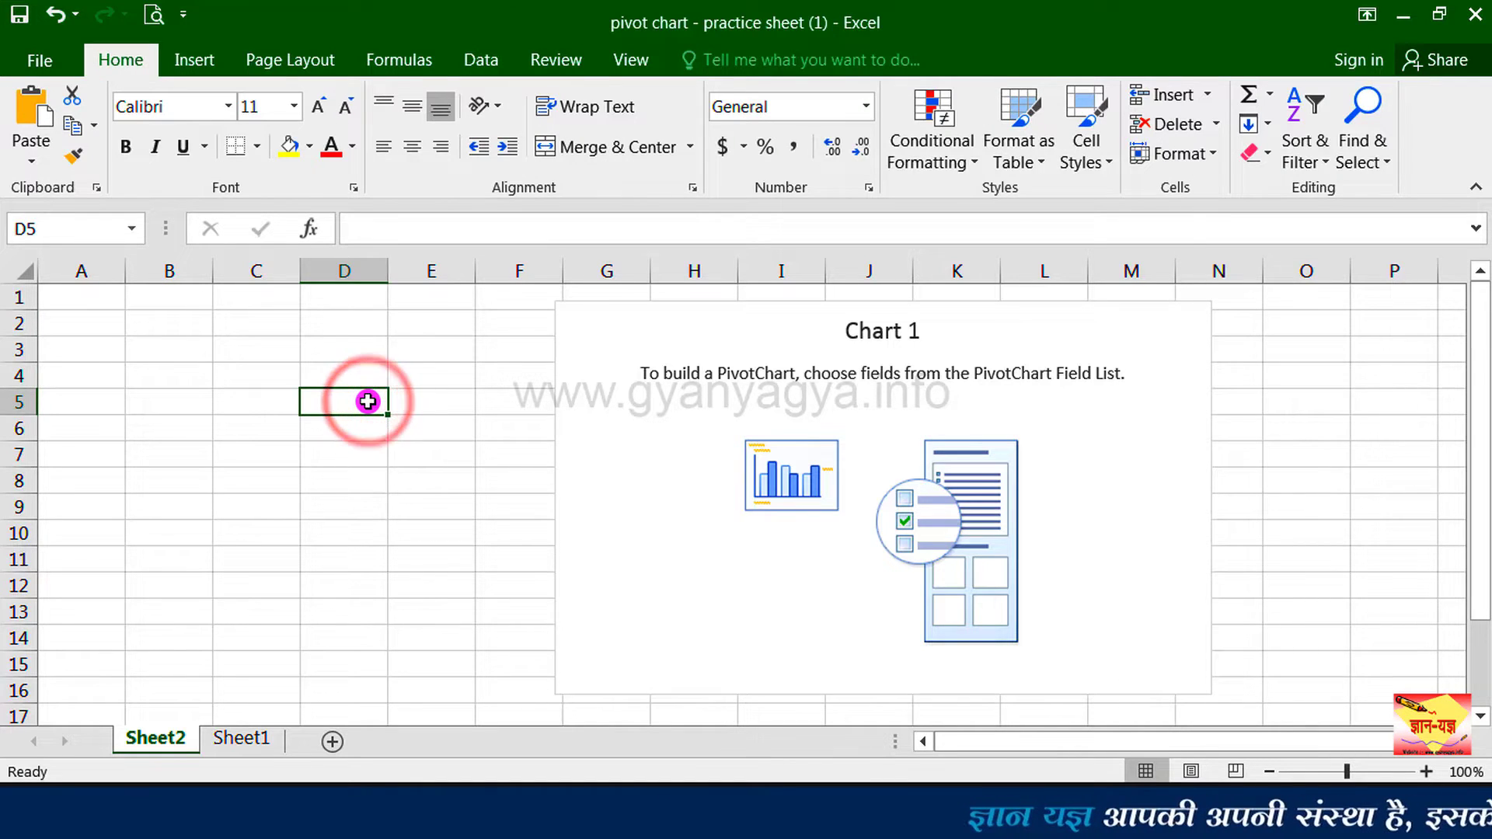
pyautogui.moveTo(1306, 375)
pyautogui.mouseDown()
pyautogui.moveTo(1373, 356)
pyautogui.moveTo(1305, 350)
pyautogui.mouseUp()
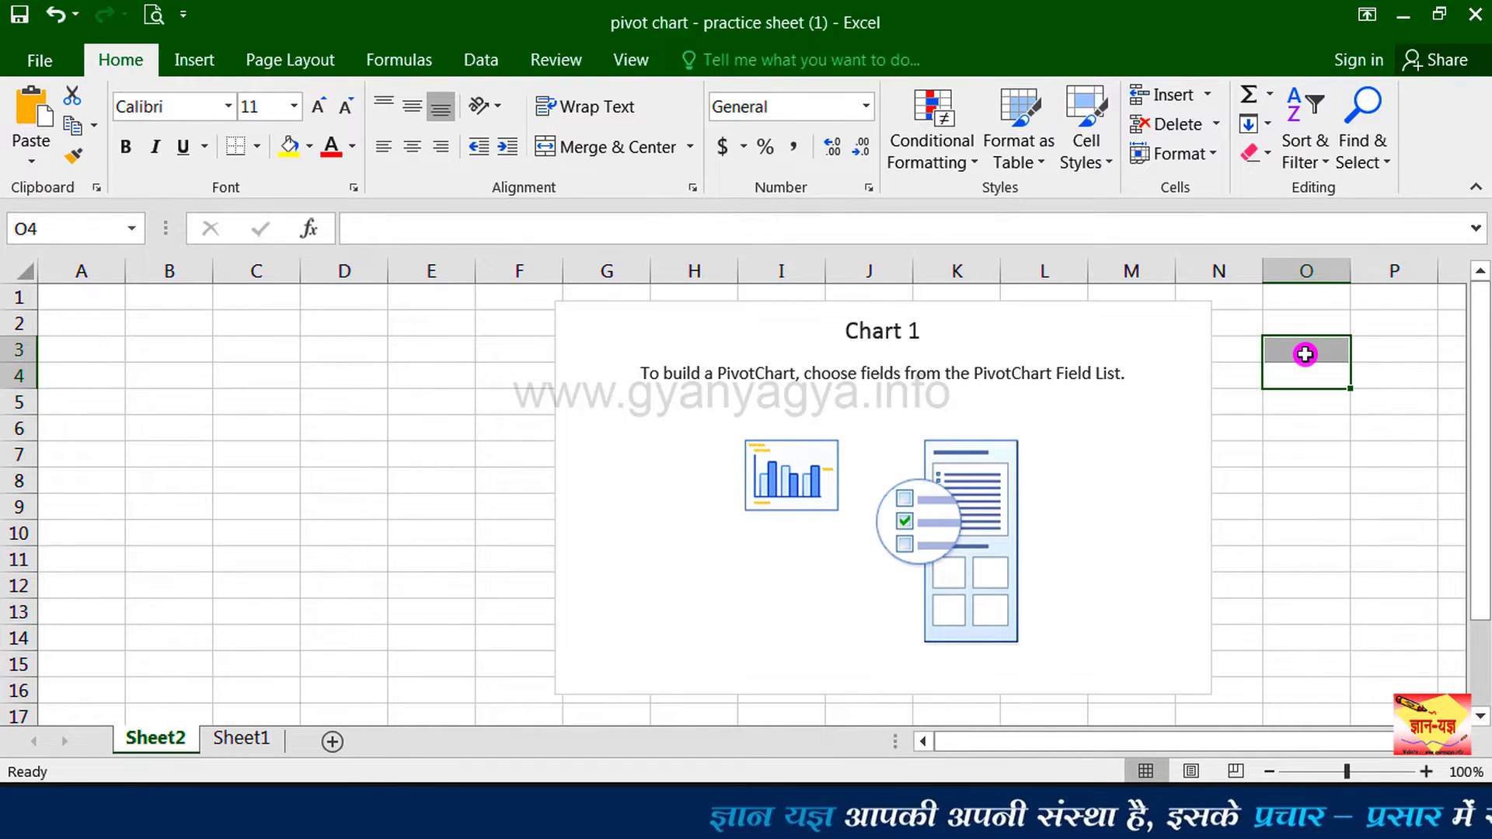
pyautogui.click(860, 408)
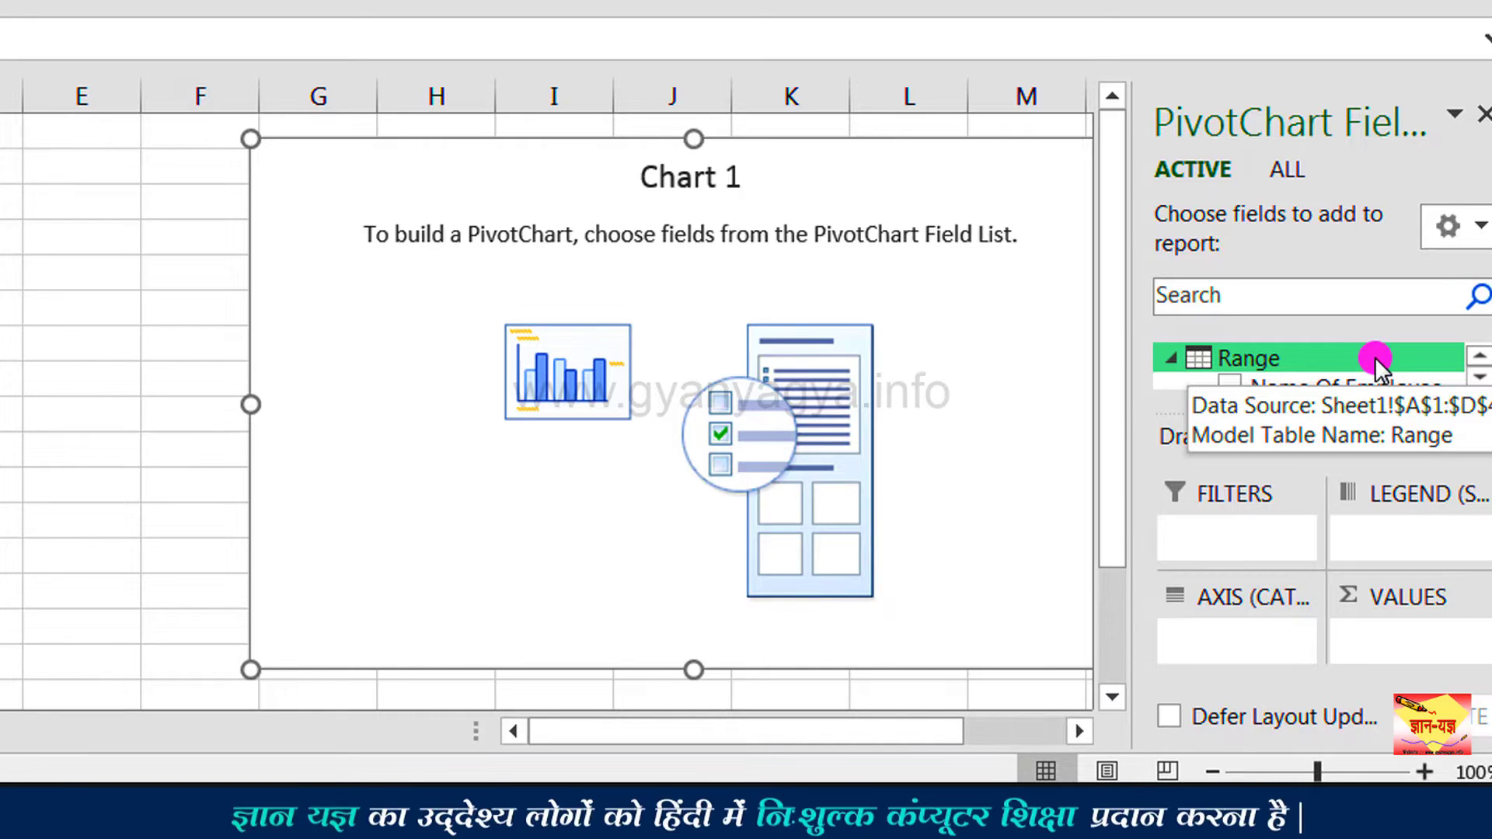
# Look through the available fields and set the field list layout to Fields Section and Areas Section Side-By-Side.
pyautogui.click(1479, 376)
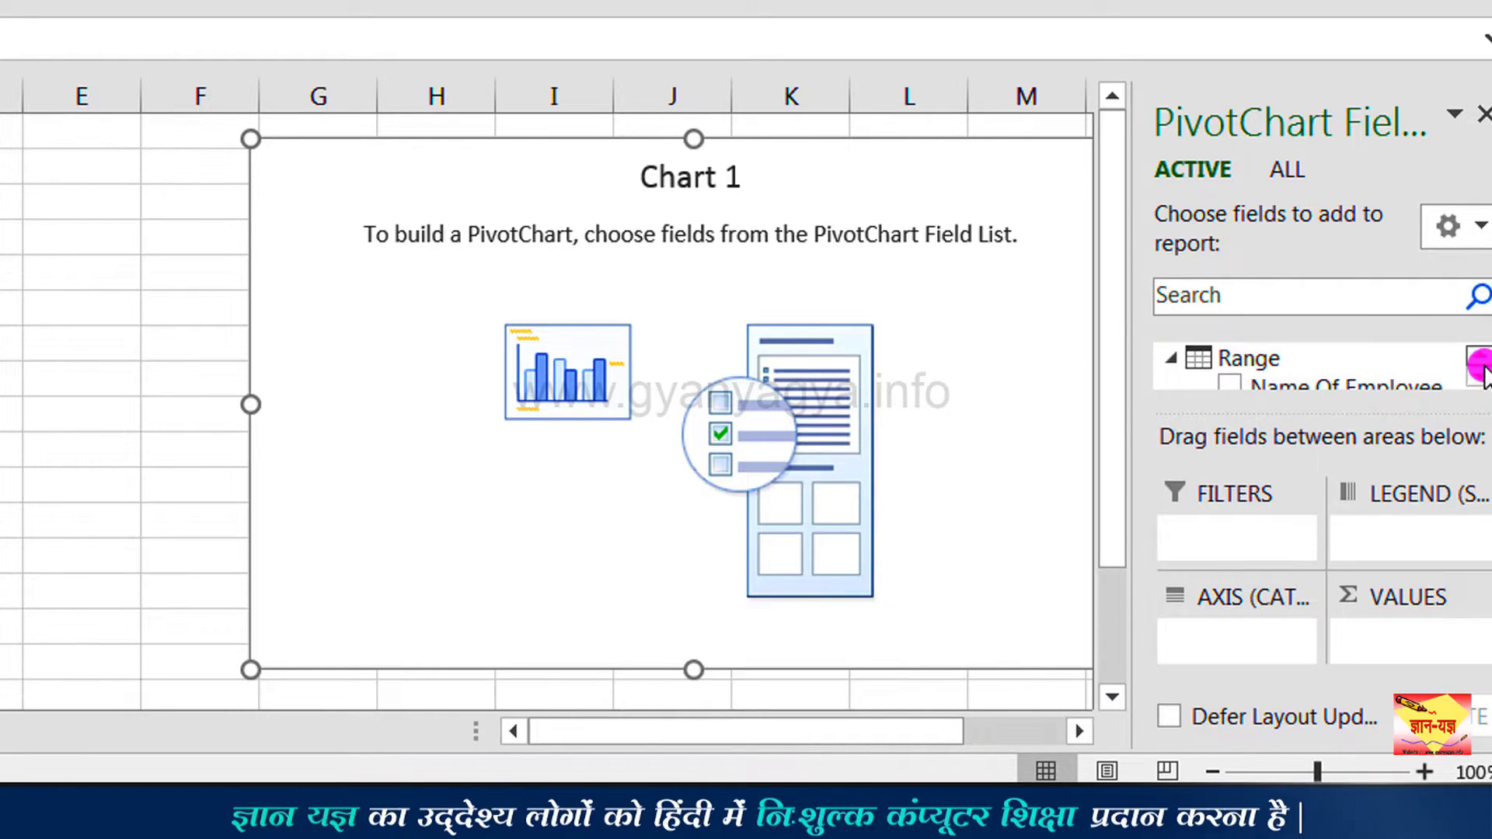
pyautogui.click(1479, 377)
pyautogui.click(1479, 377)
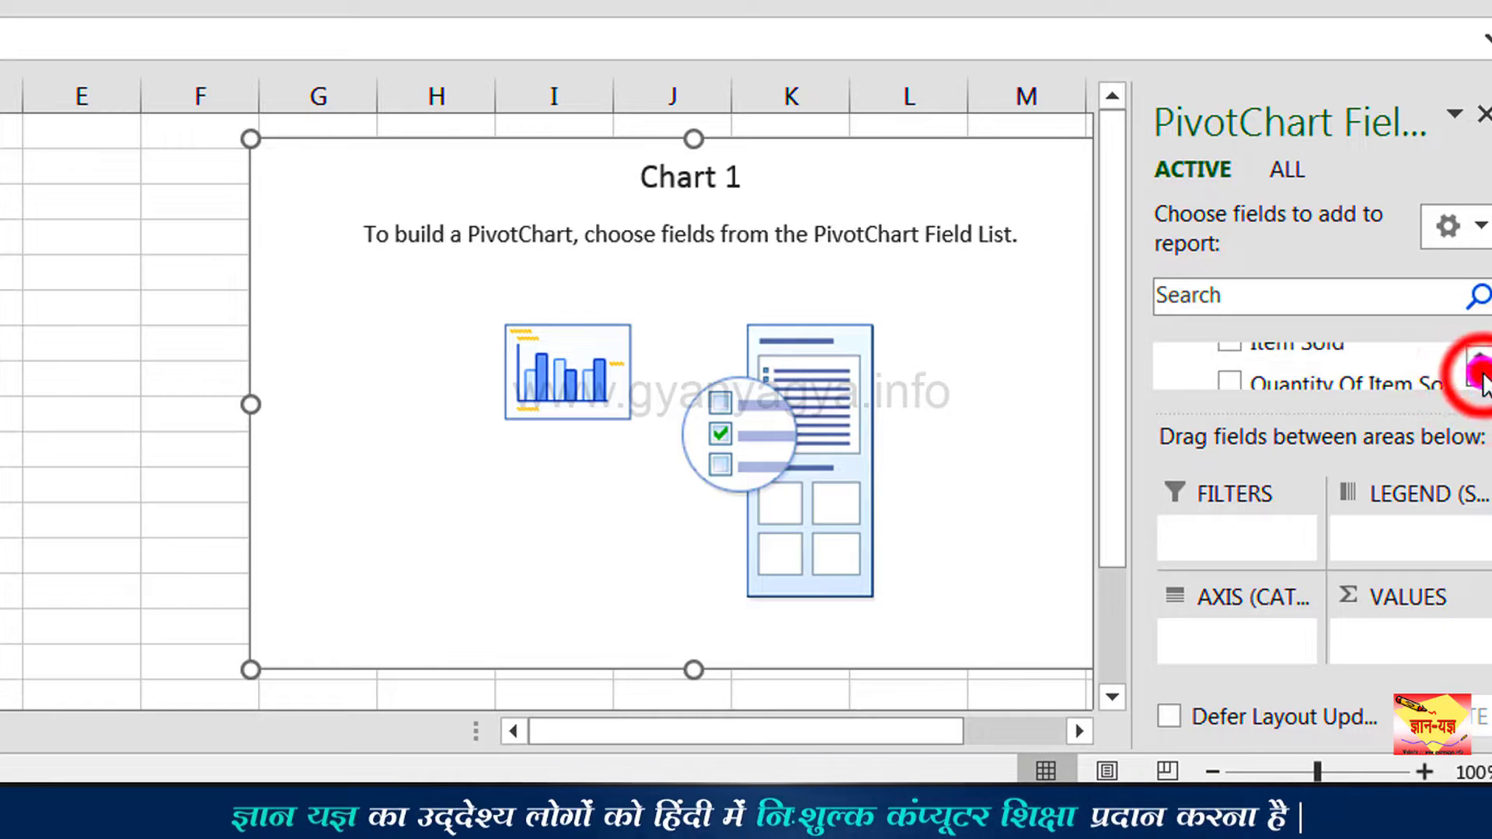
pyautogui.click(1479, 377)
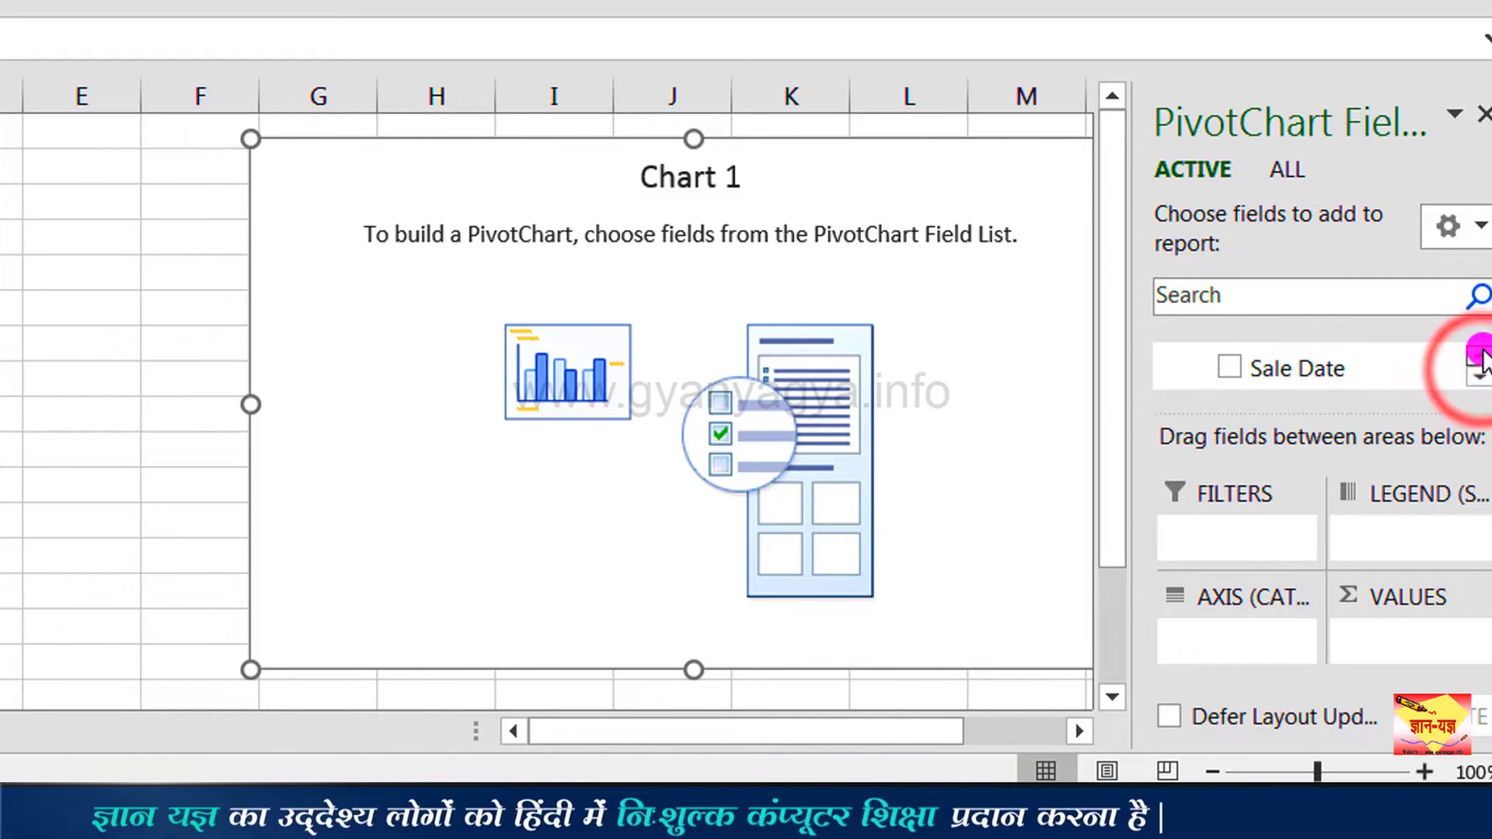
pyautogui.click(1478, 358)
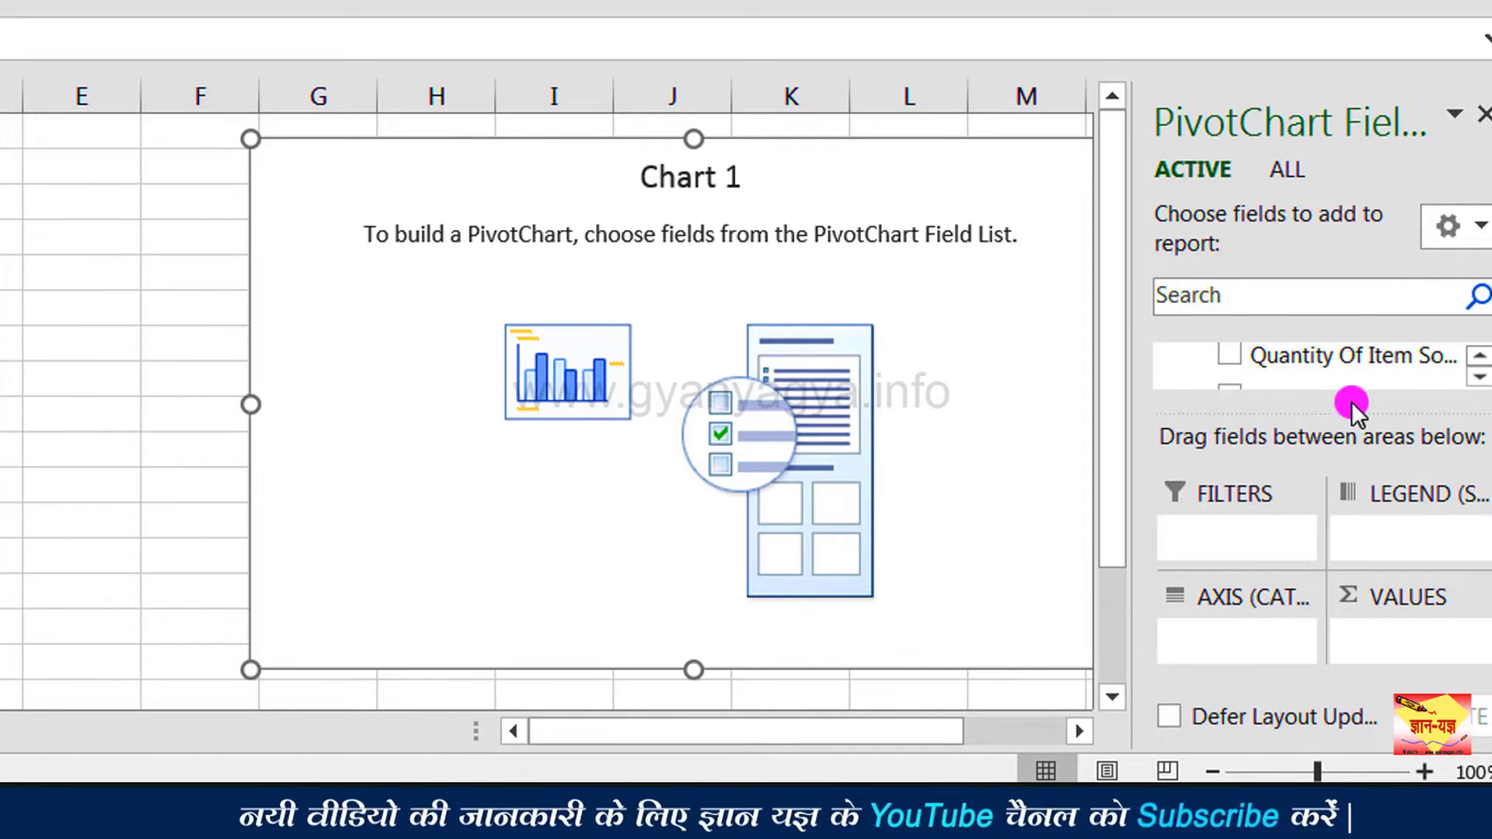
pyautogui.click(1477, 227)
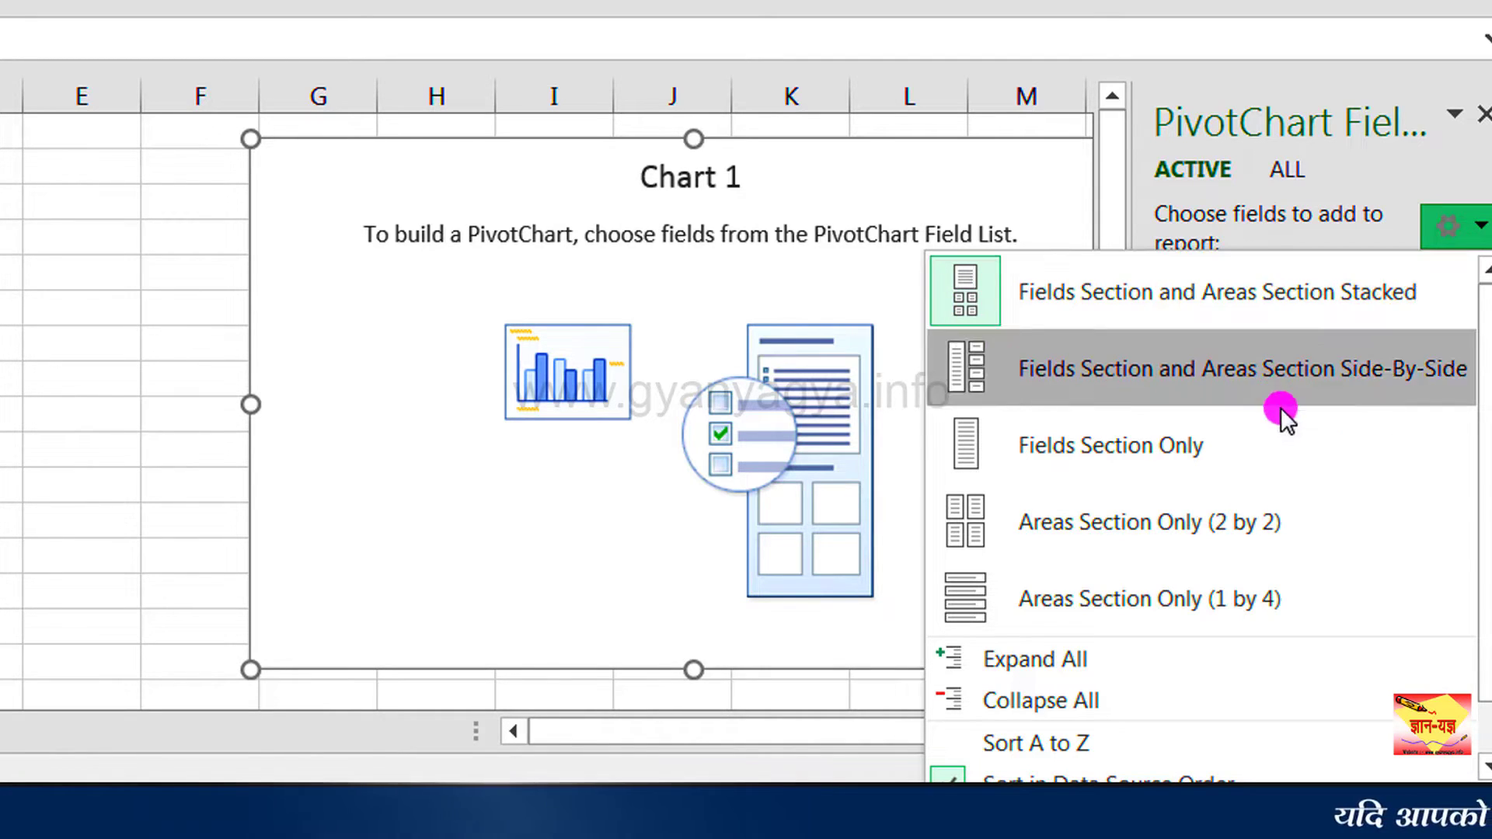
pyautogui.click(1155, 194)
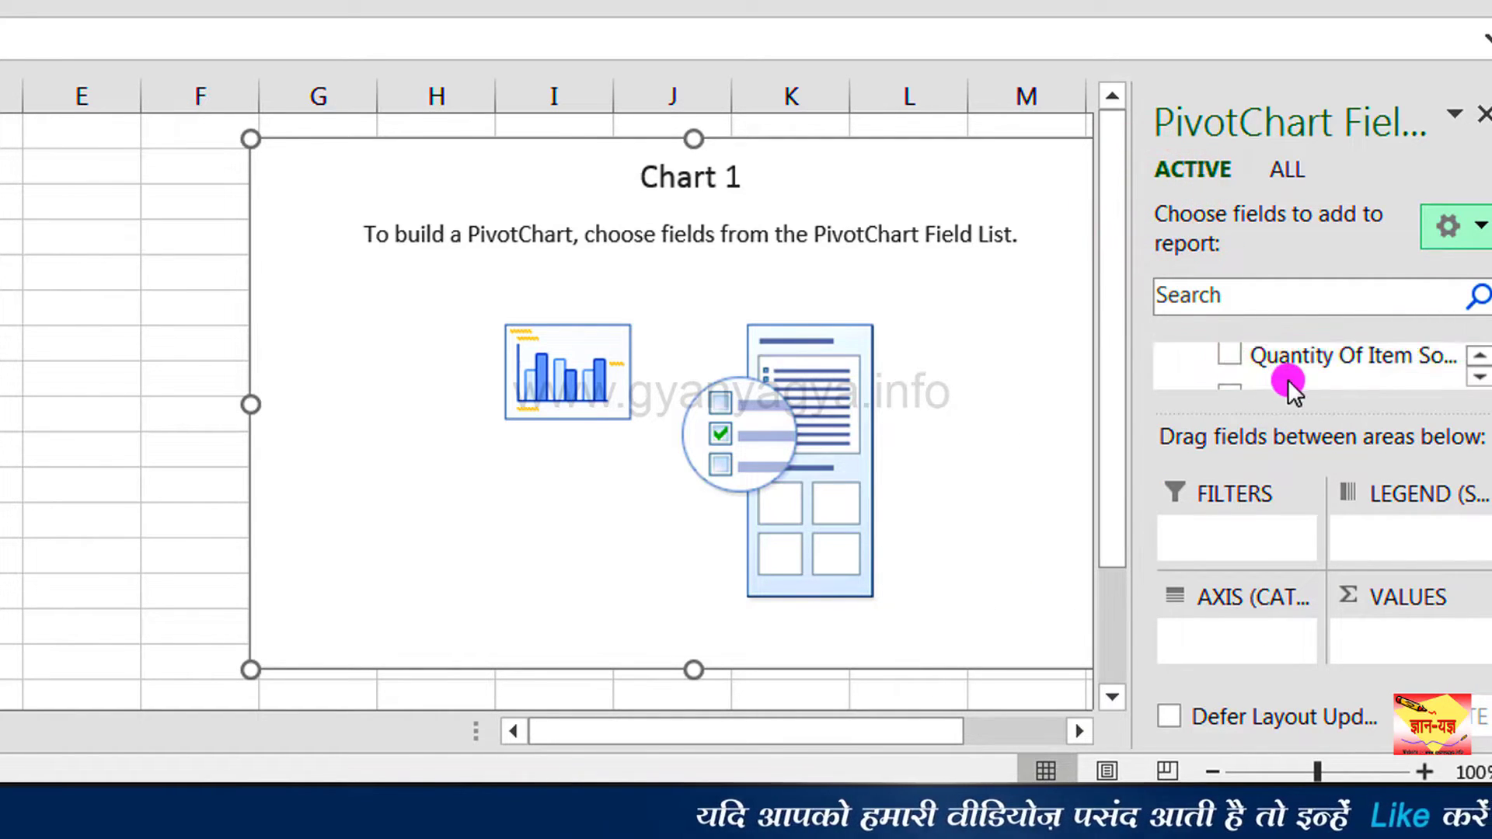
pyautogui.click(1479, 358)
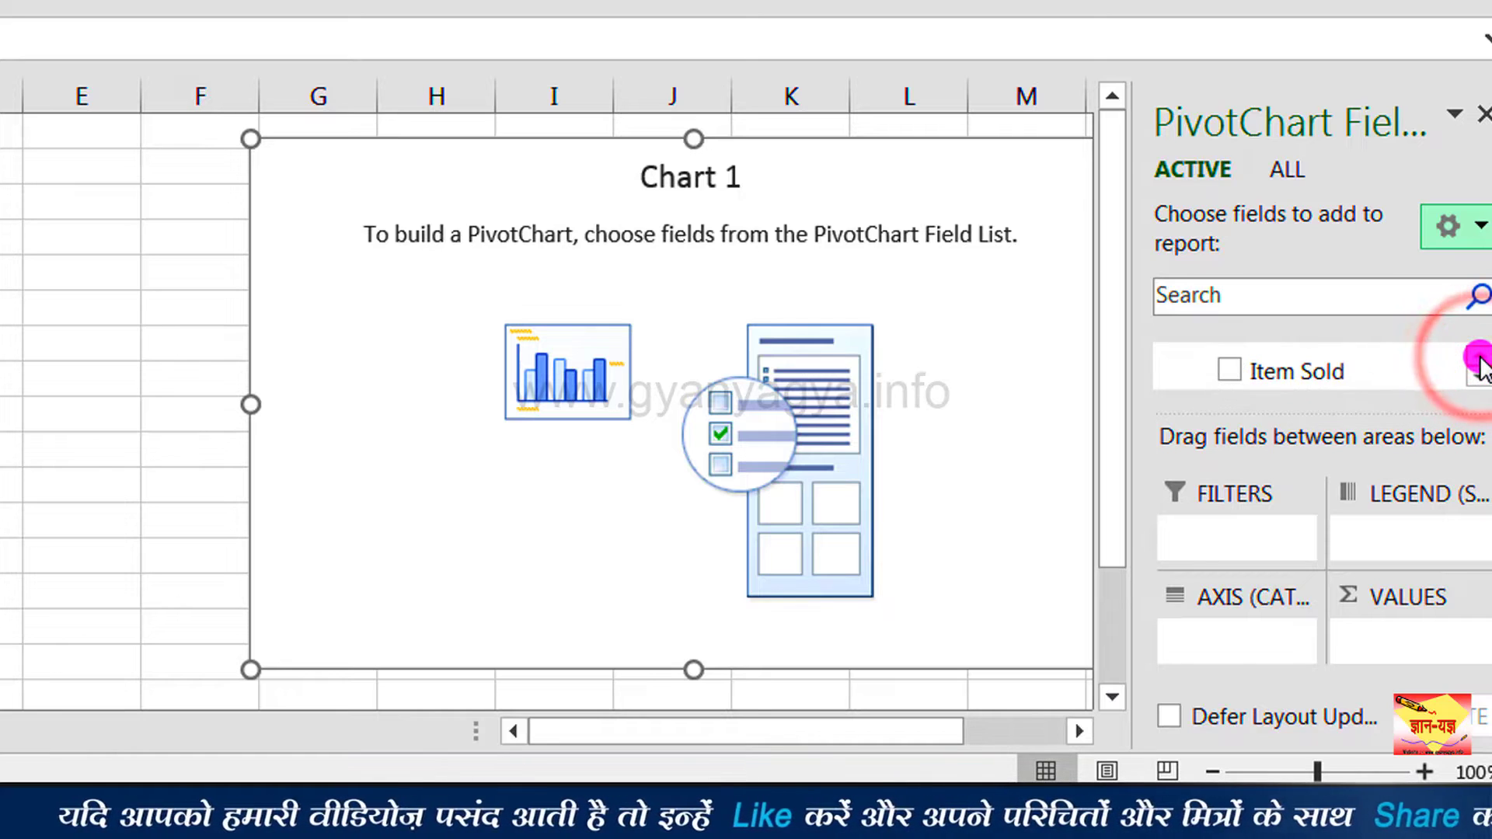
pyautogui.click(1477, 227)
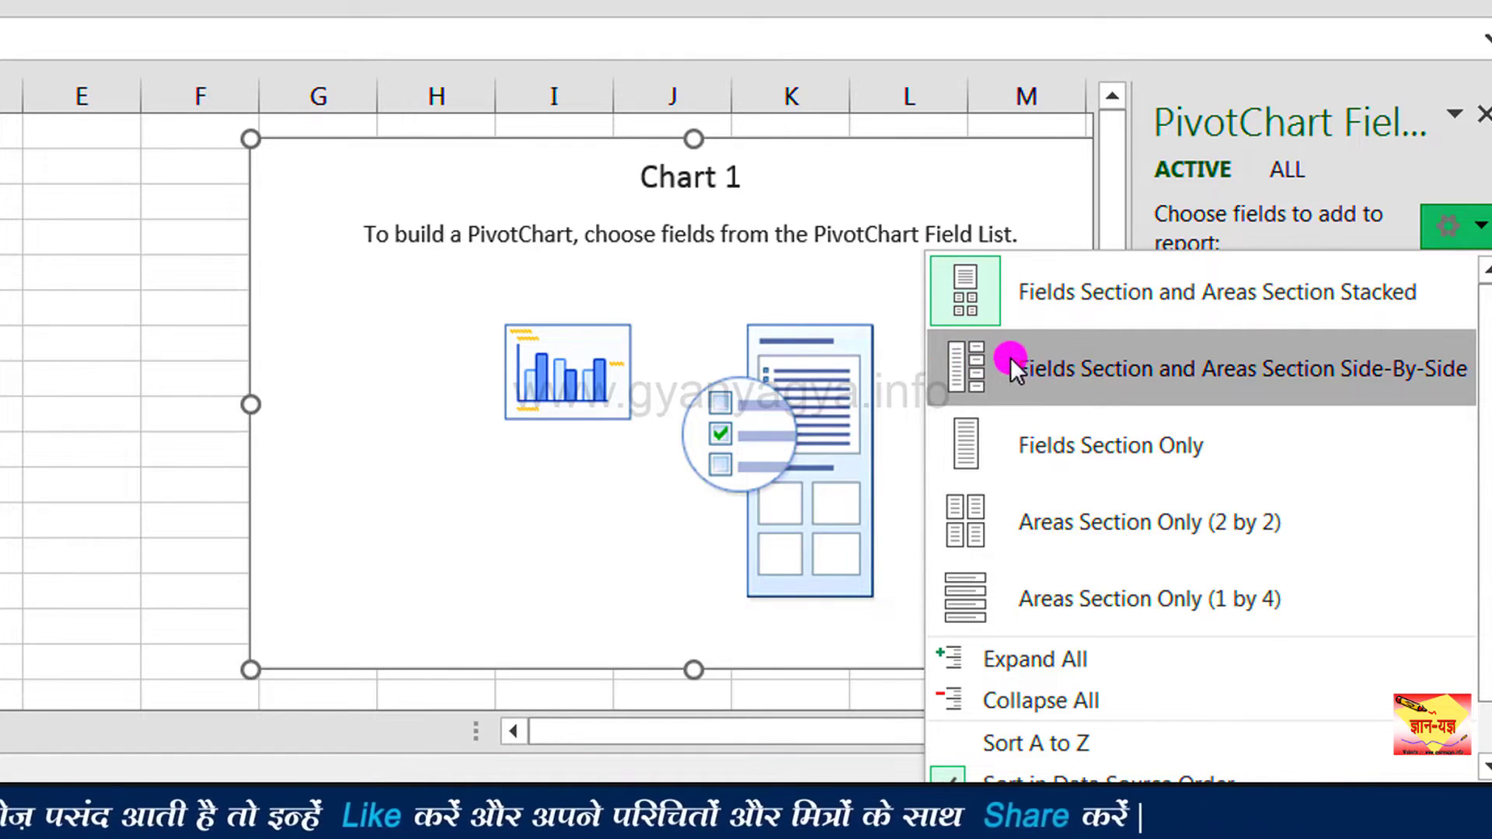
pyautogui.click(1056, 366)
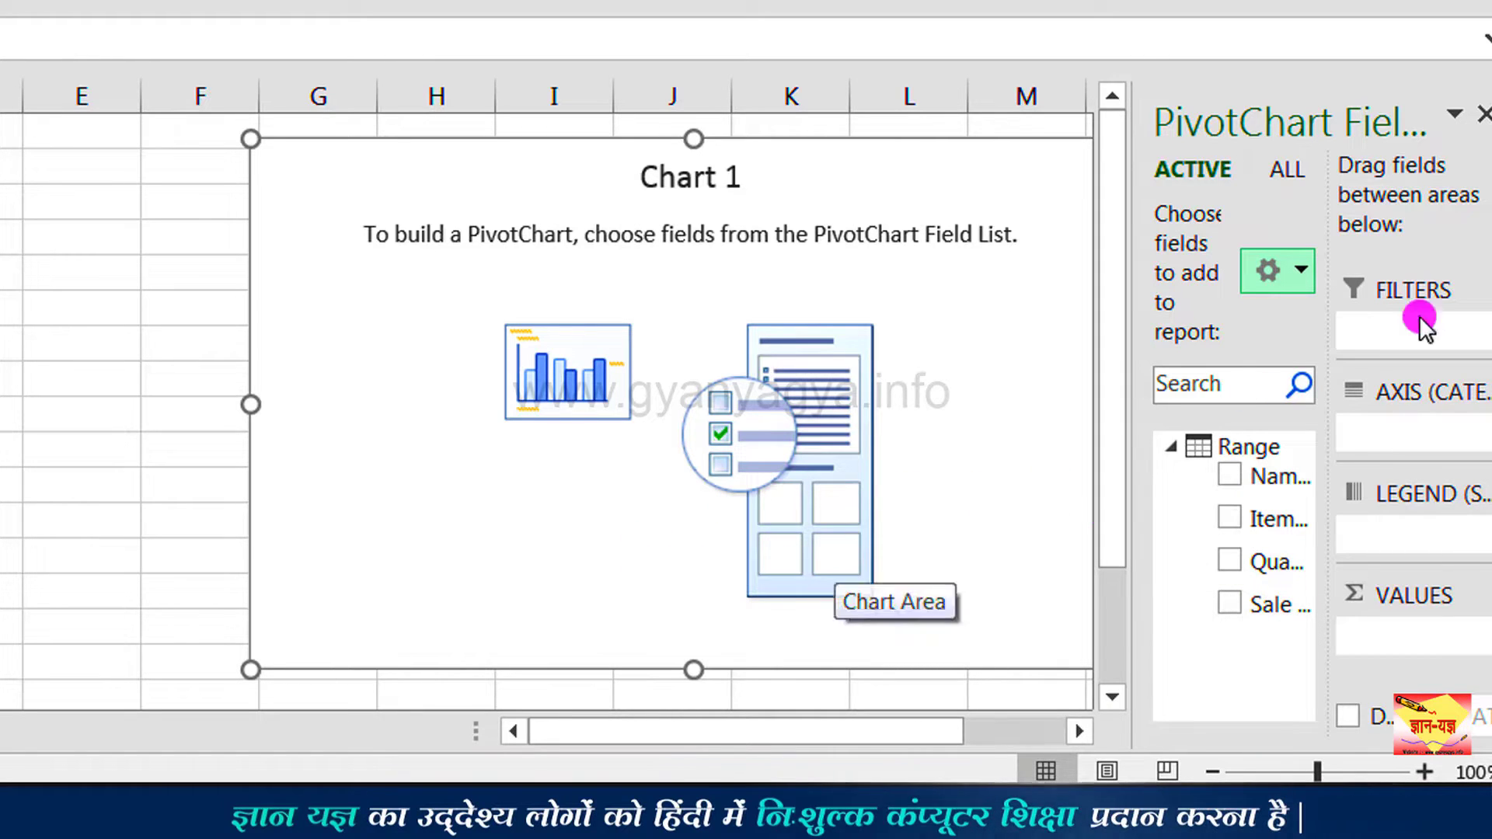
# Add the Name Of Employee, Item Sold, Quantity Of Item Sold and Sale Date fields to the pivot chart.
pyautogui.click(1229, 474)
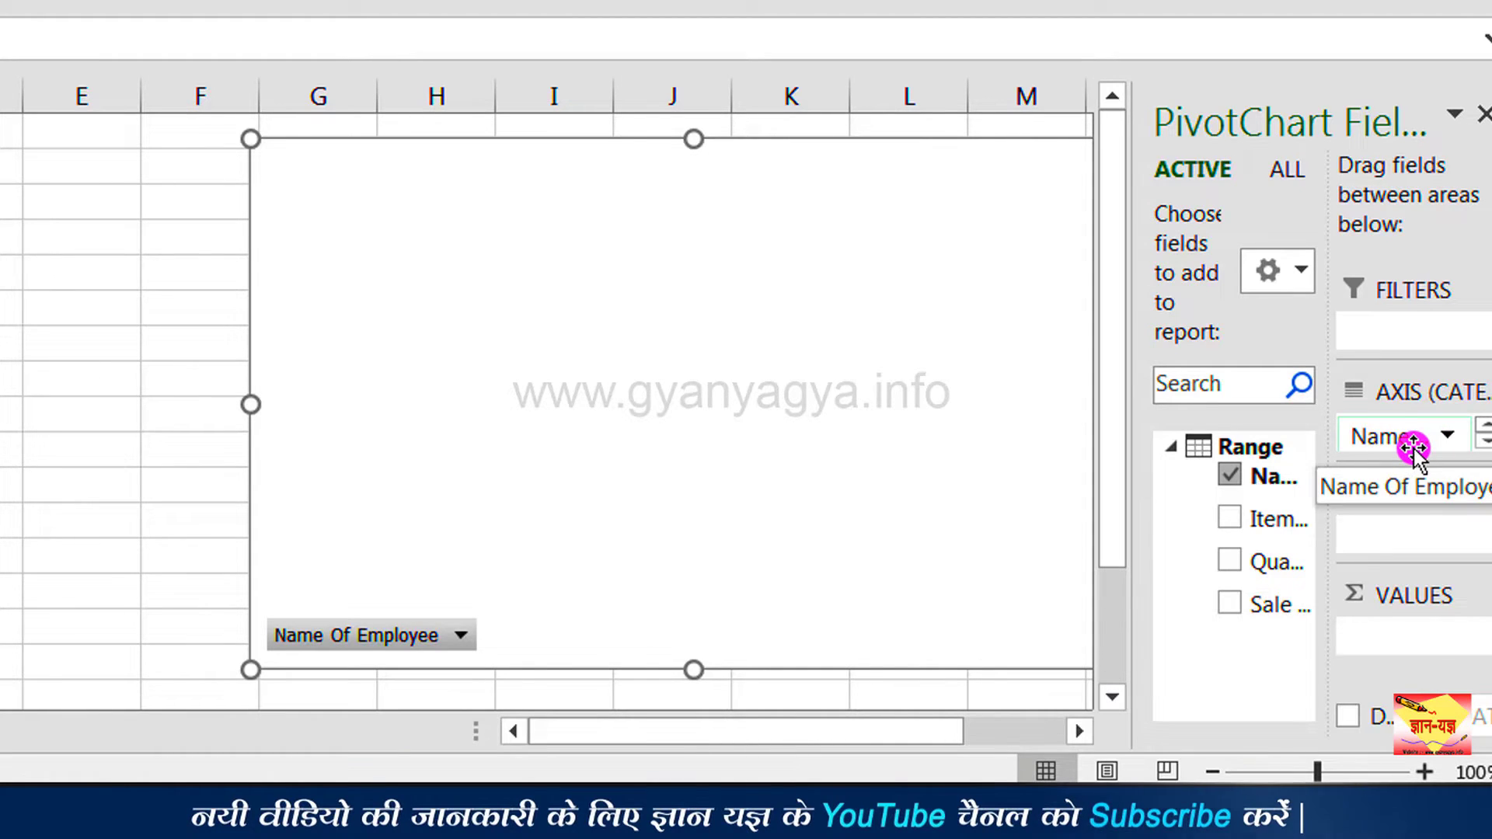
pyautogui.click(1235, 515)
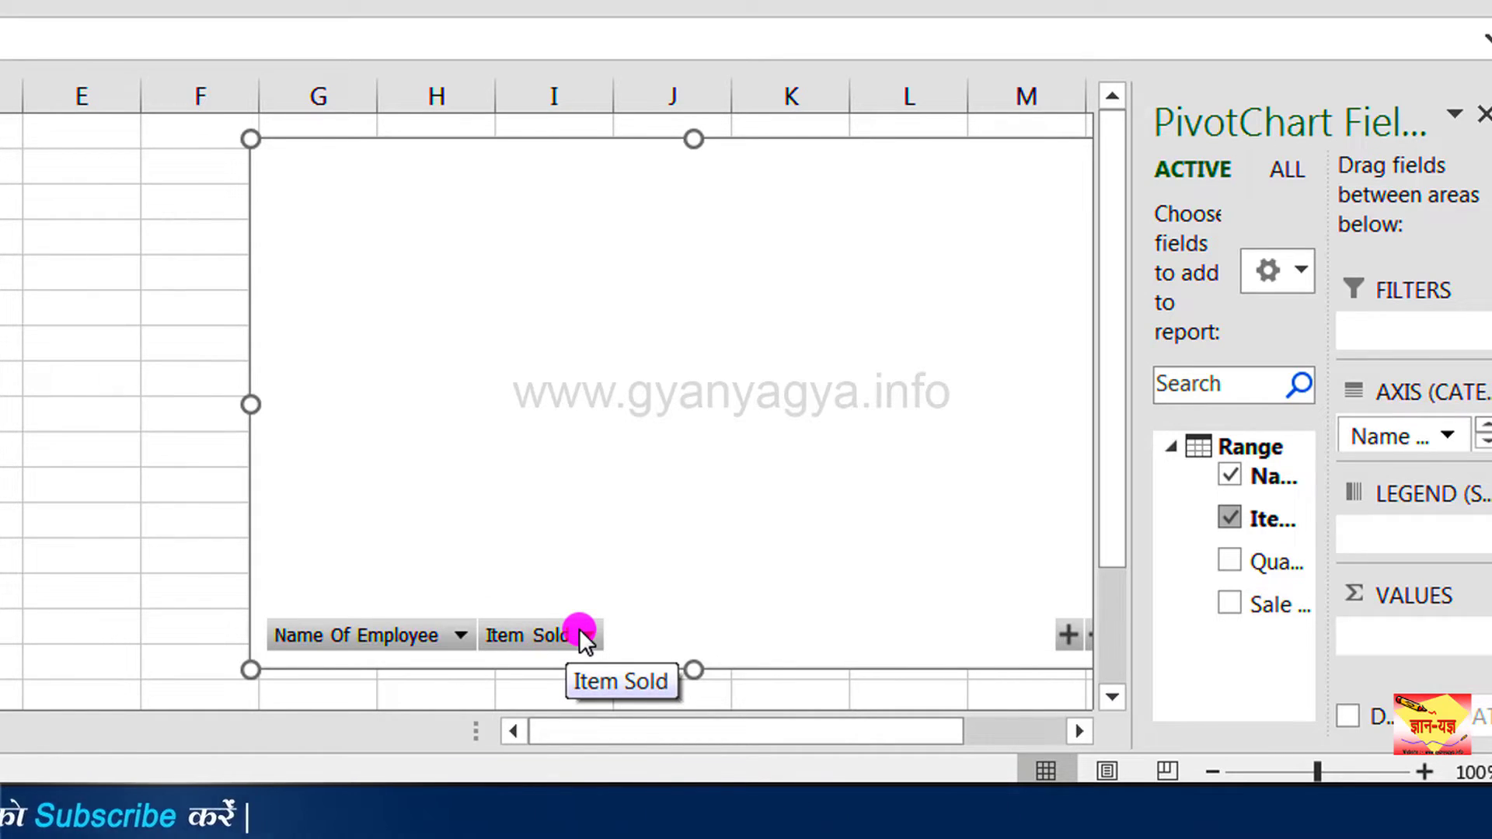
pyautogui.click(1485, 442)
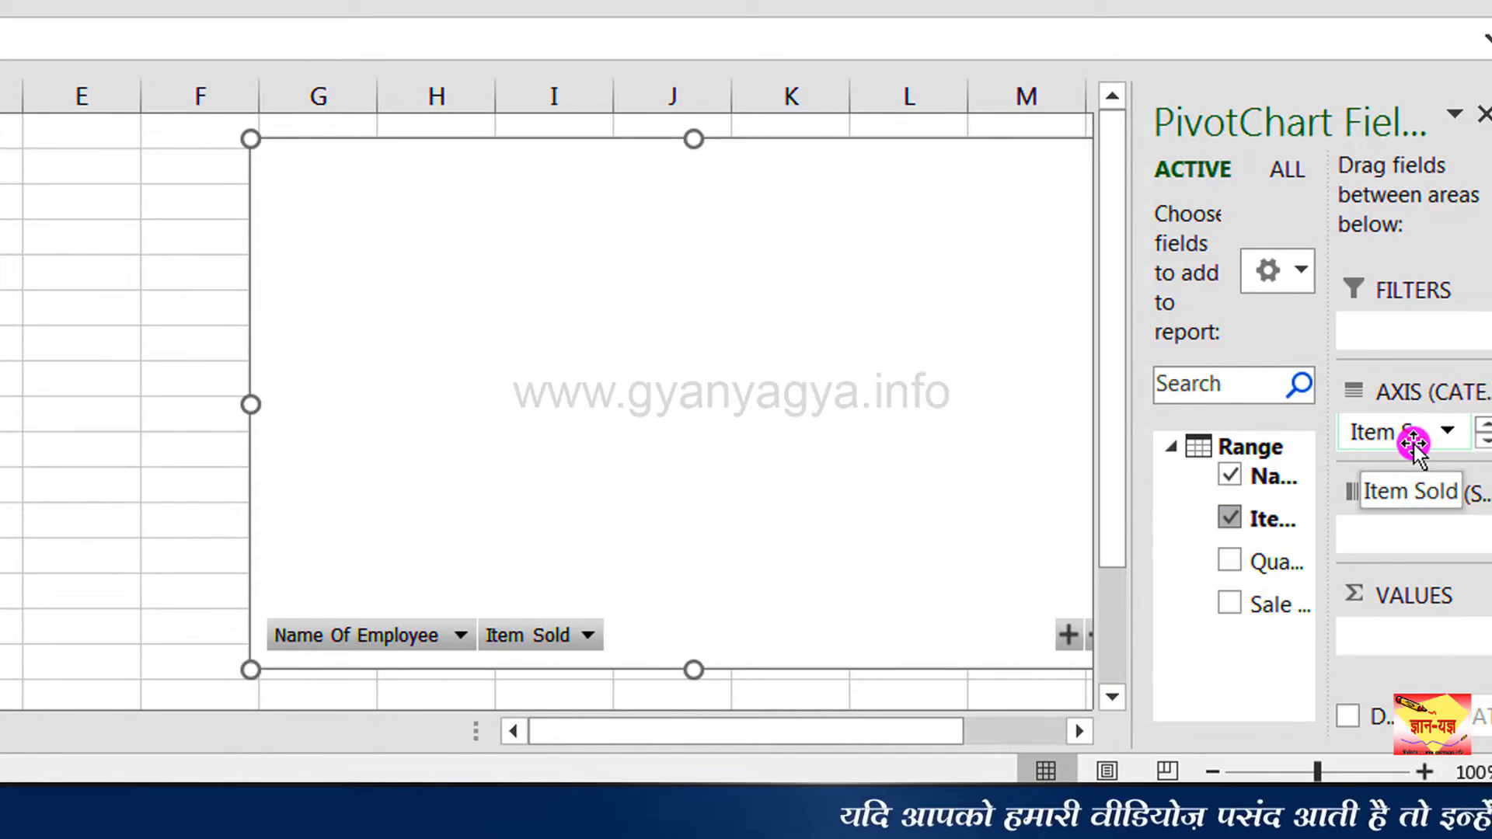
pyautogui.click(1483, 420)
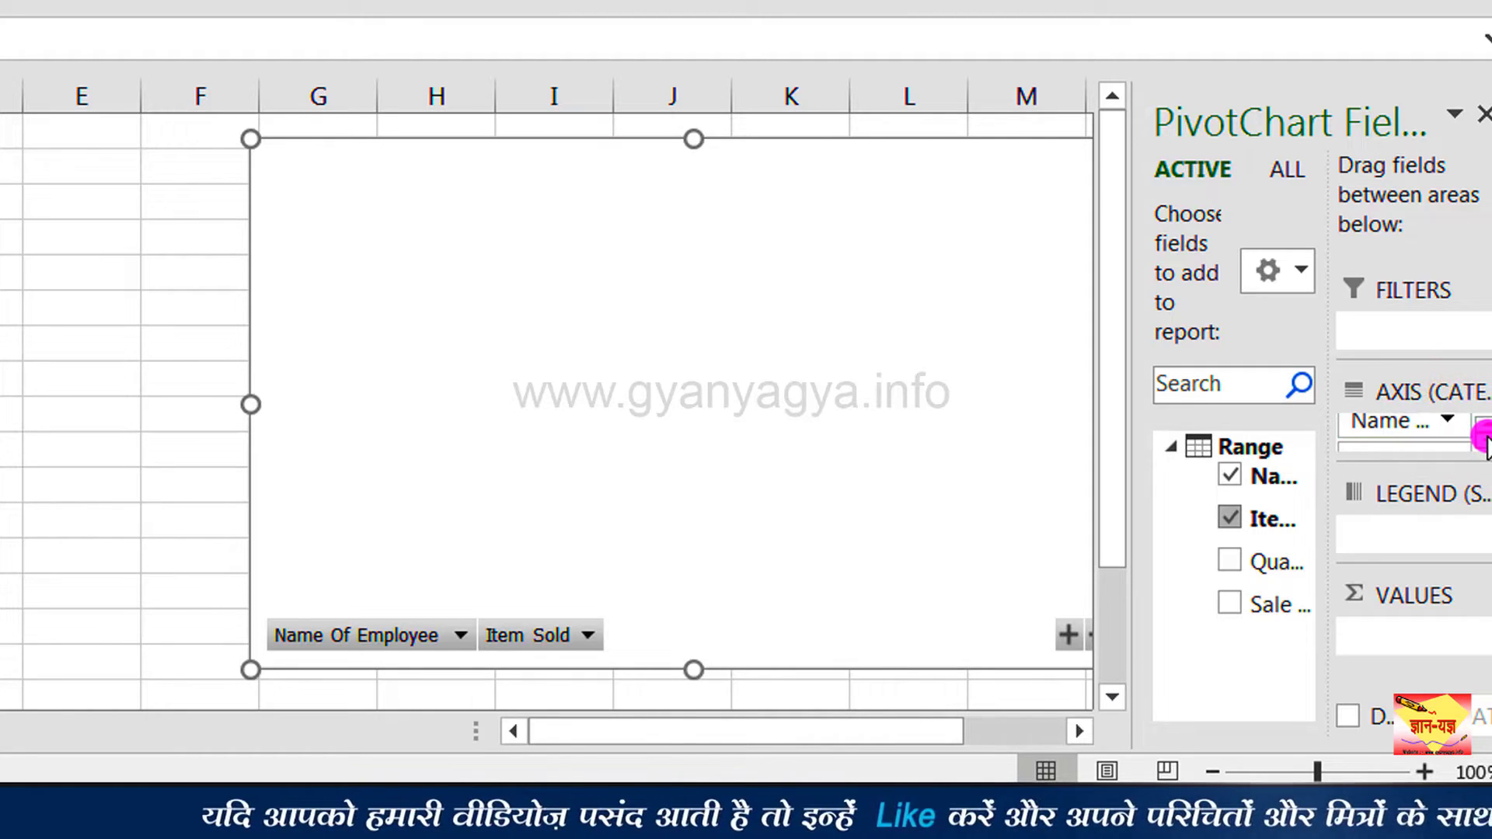
pyautogui.click(1485, 442)
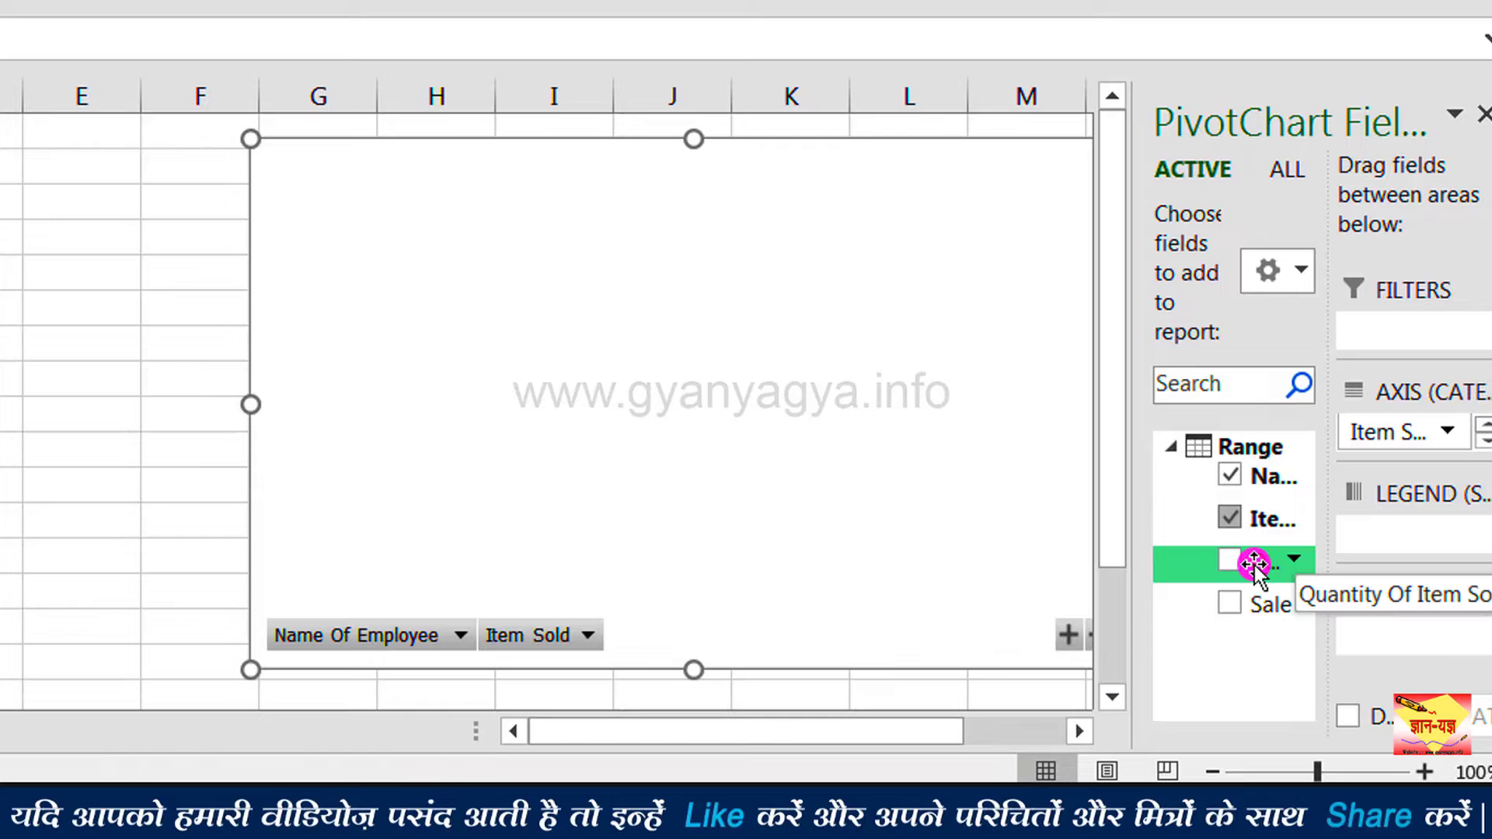
pyautogui.click(1223, 562)
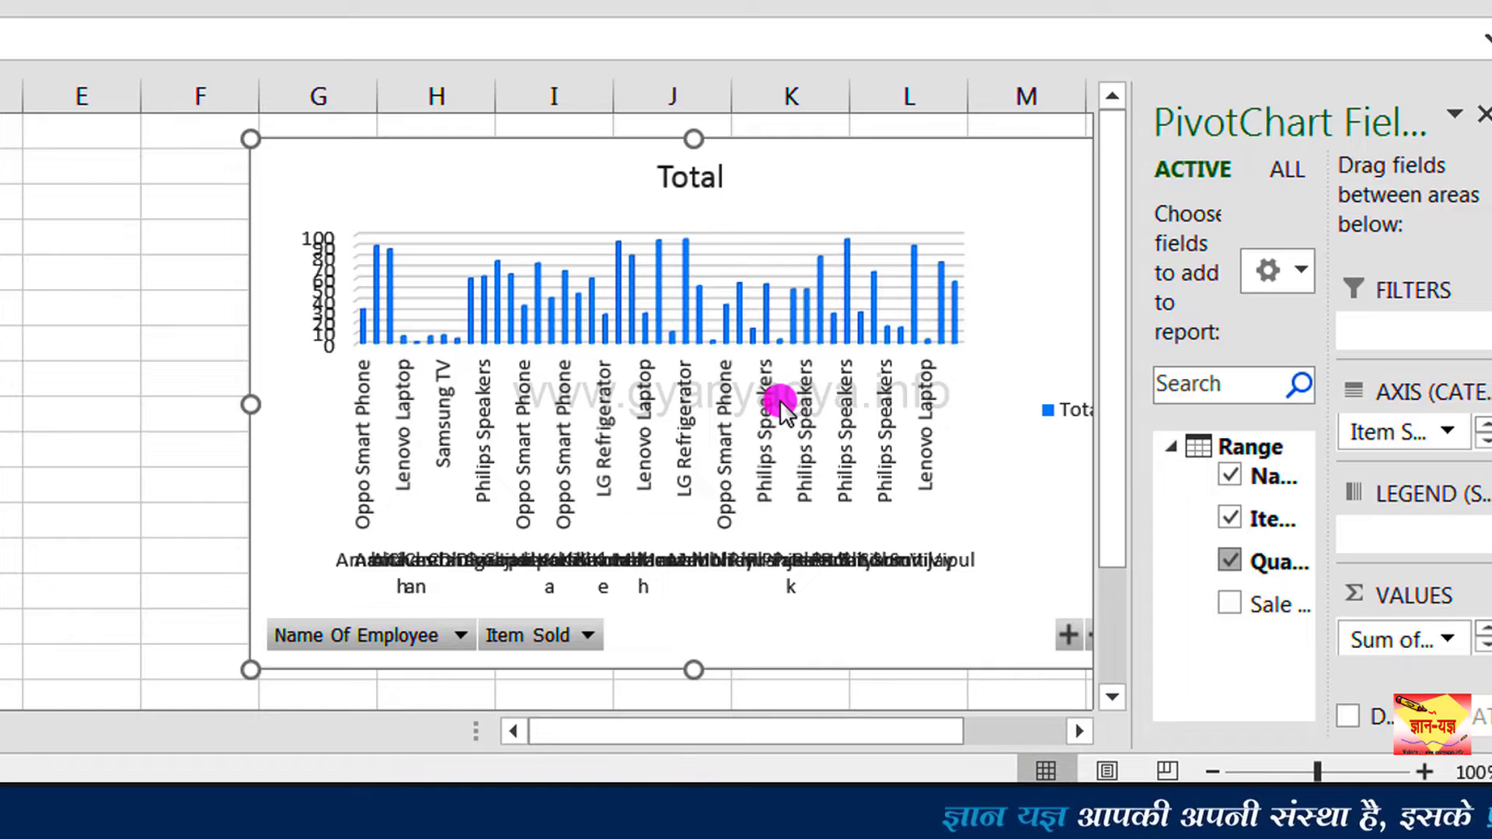
pyautogui.click(1230, 599)
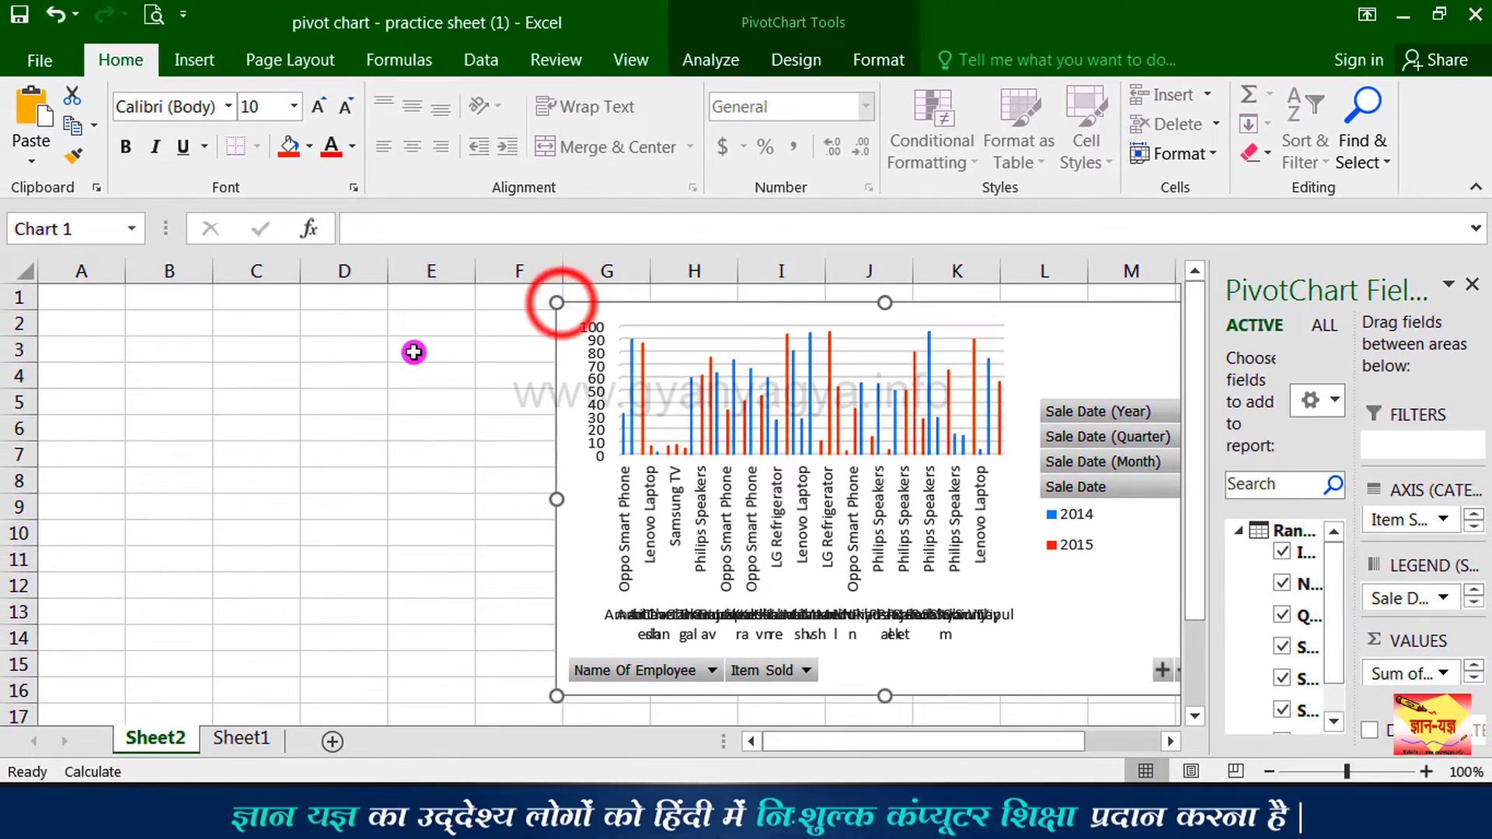
# Enlarge the pivot chart so it starts at column F in row 1, and remove its Sale Date (Quarter) and Sale Date (Month) fields.
pyautogui.moveTo(482, 309); pyautogui.dragTo(450, 294)
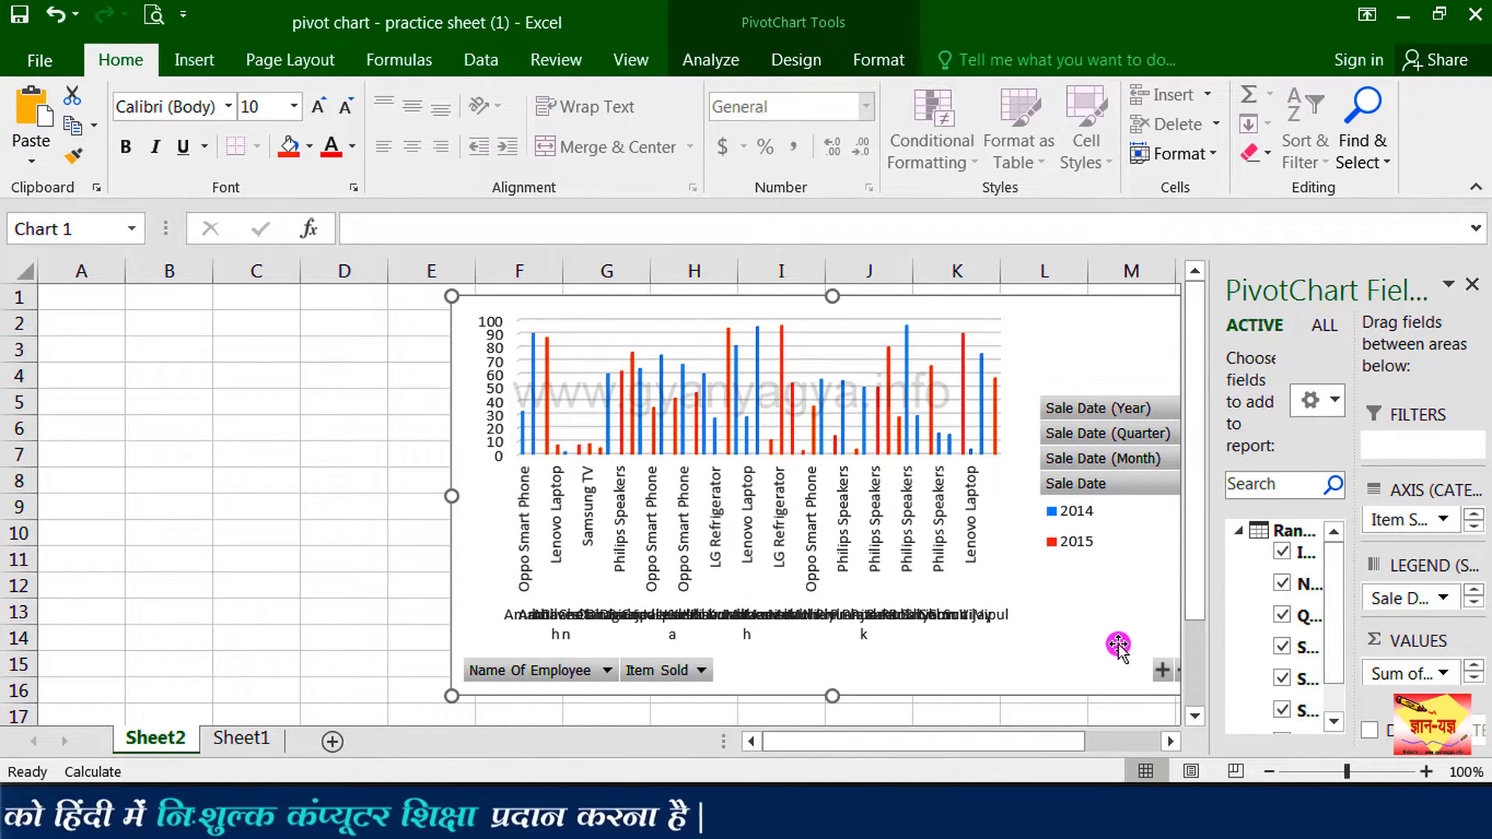
pyautogui.moveTo(1059, 741); pyautogui.dragTo(1131, 741)
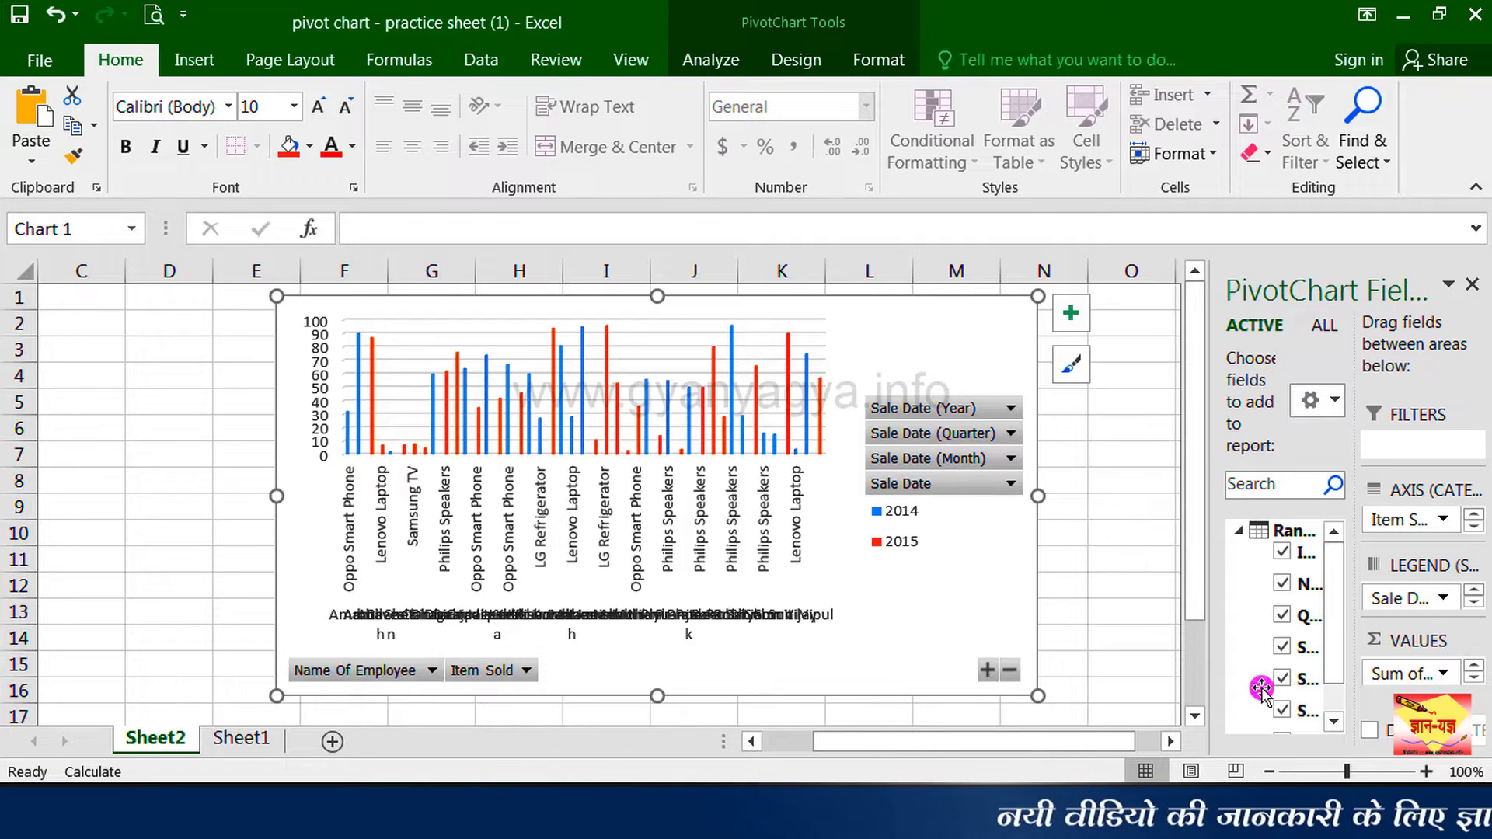
pyautogui.click(1282, 709)
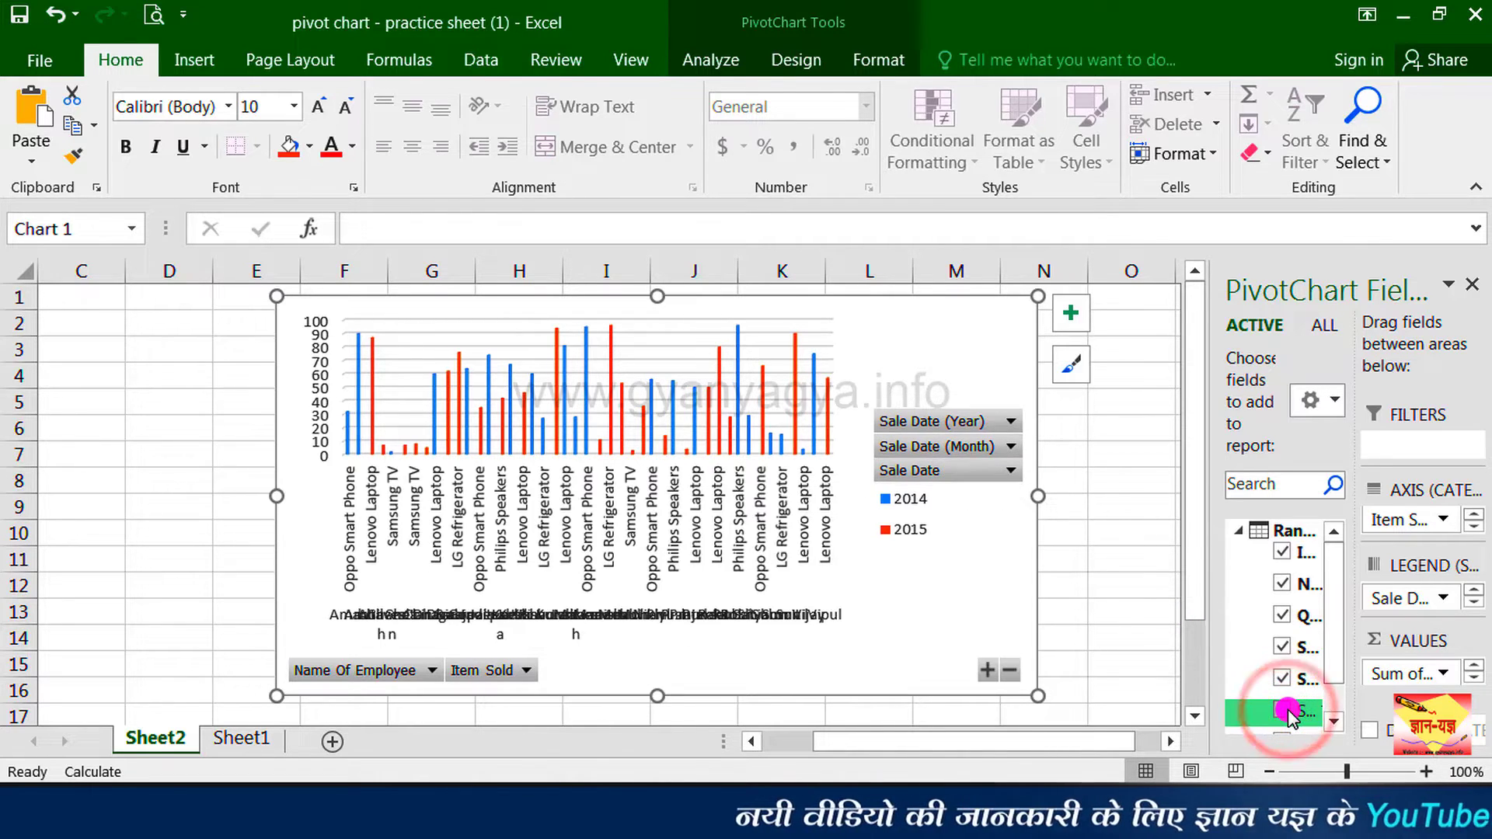
pyautogui.click(1283, 681)
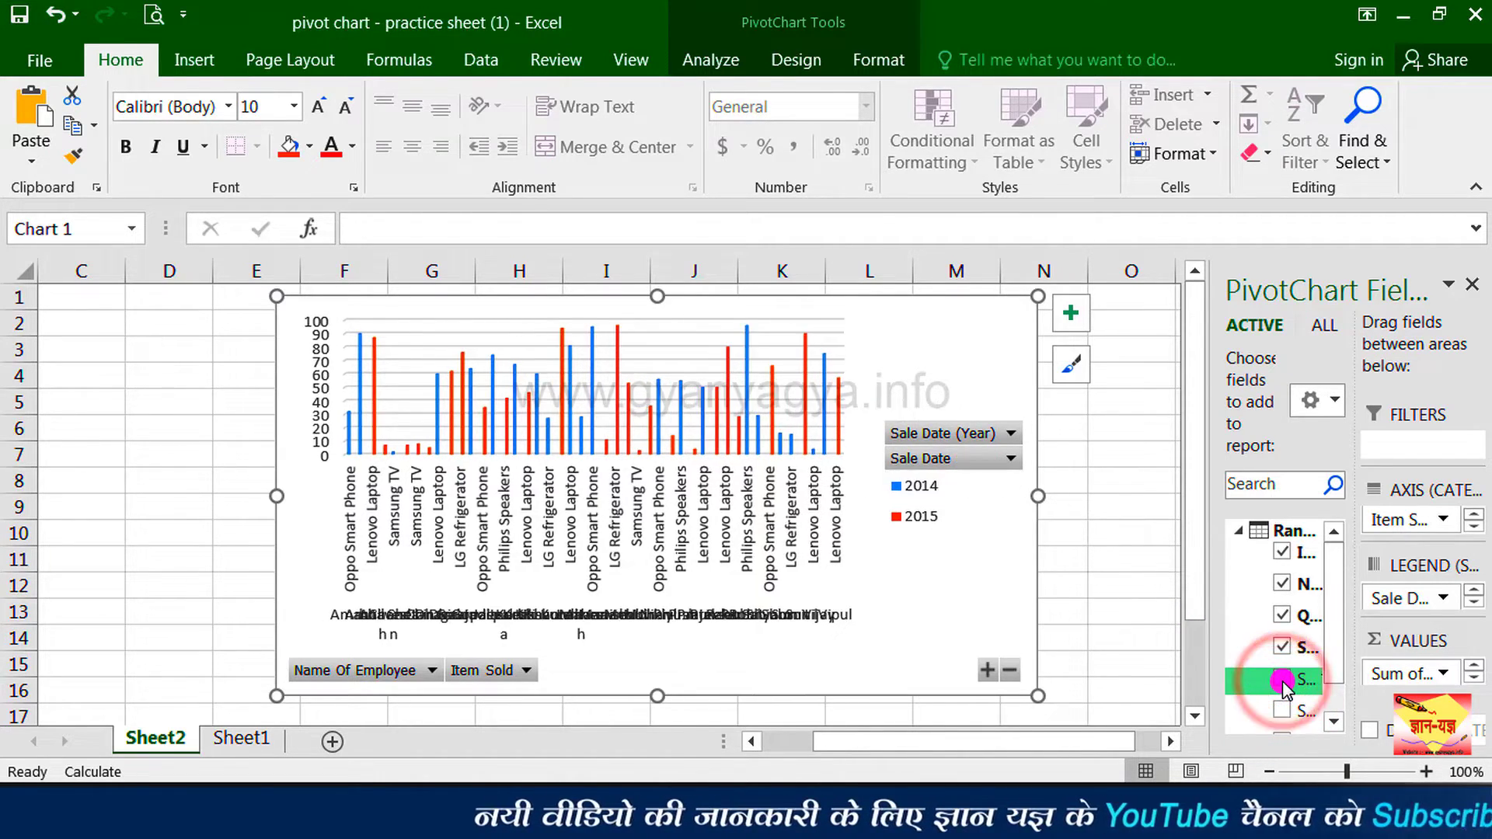
# Remove the Sale Date (Year) field and move Sale Date from the legend to the axis area between Name Of Employee and Item Sold.
pyautogui.click(1333, 723)
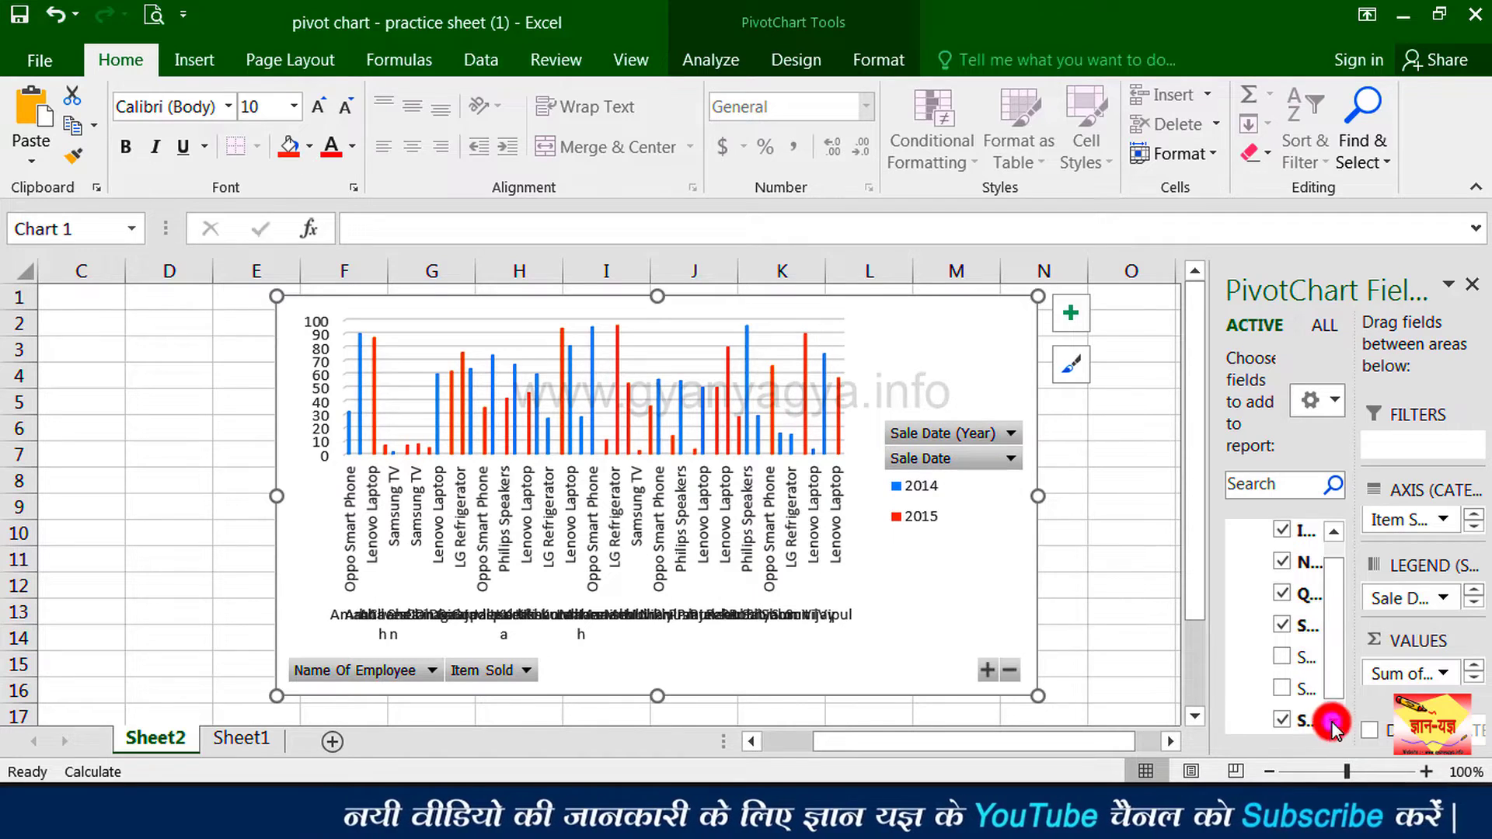
pyautogui.click(1283, 720)
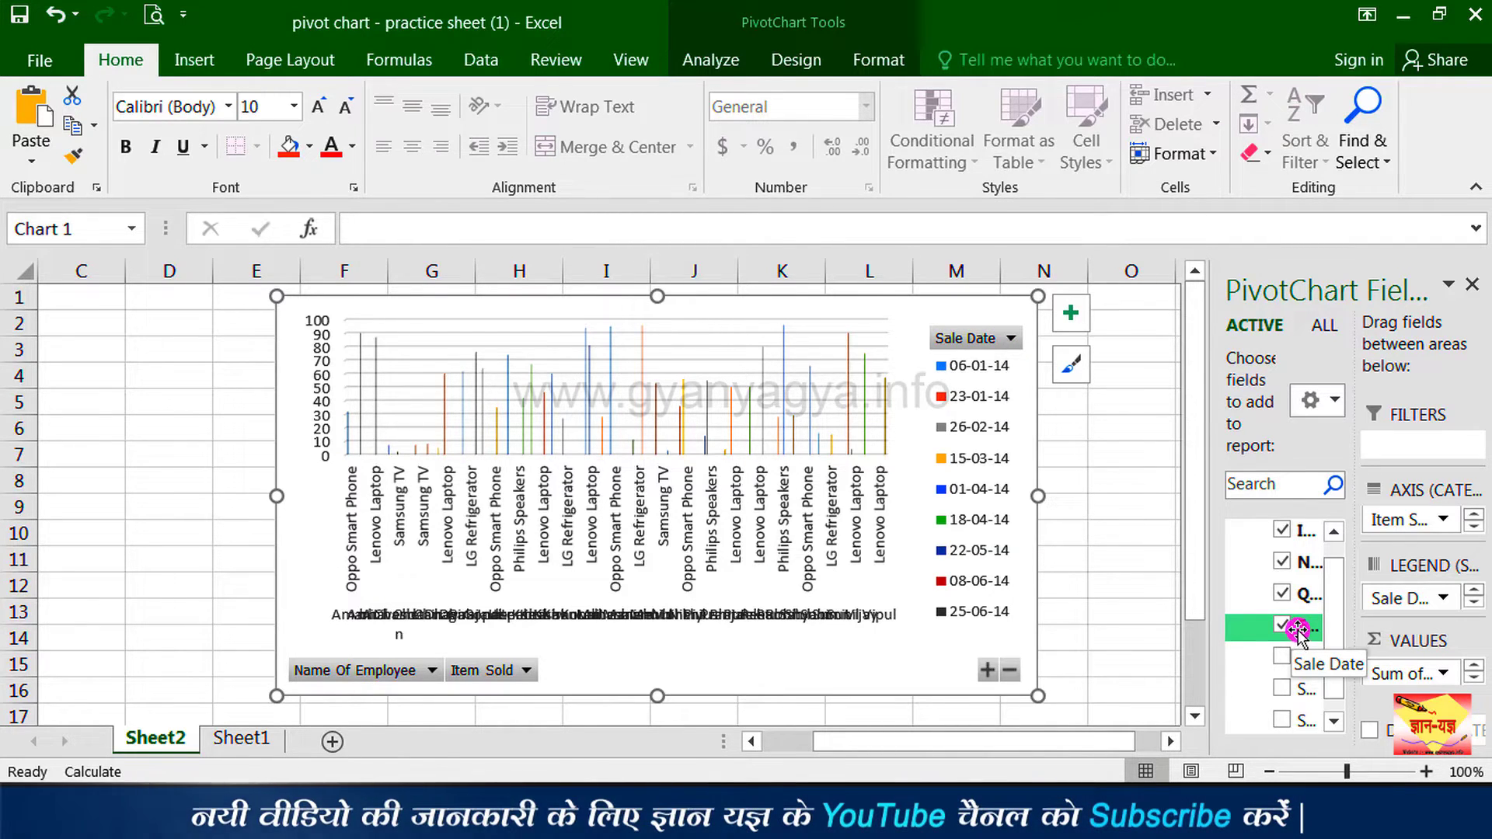
pyautogui.moveTo(1298, 630); pyautogui.dragTo(1396, 600)
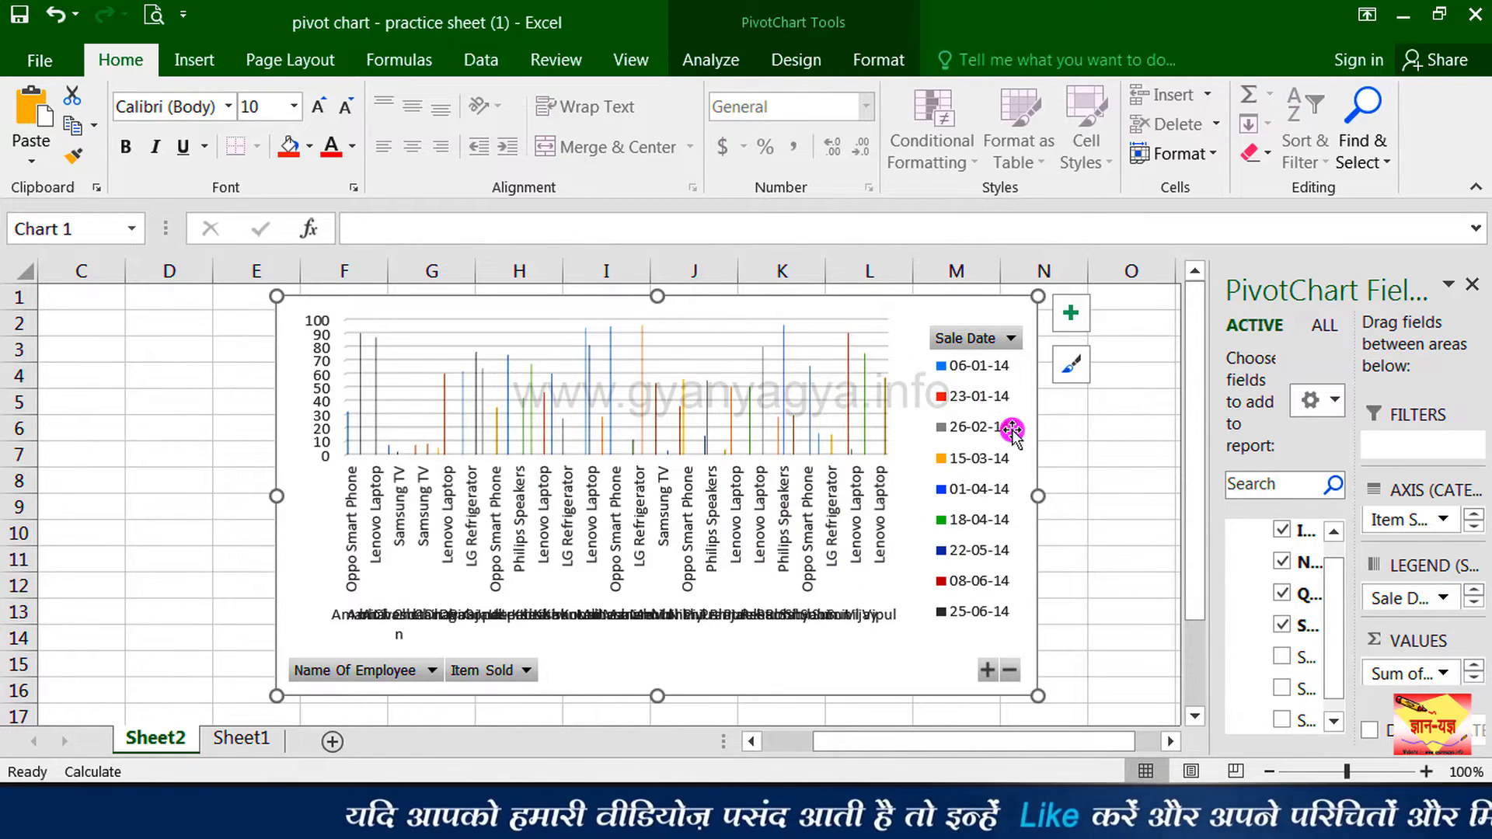
pyautogui.click(1410, 600)
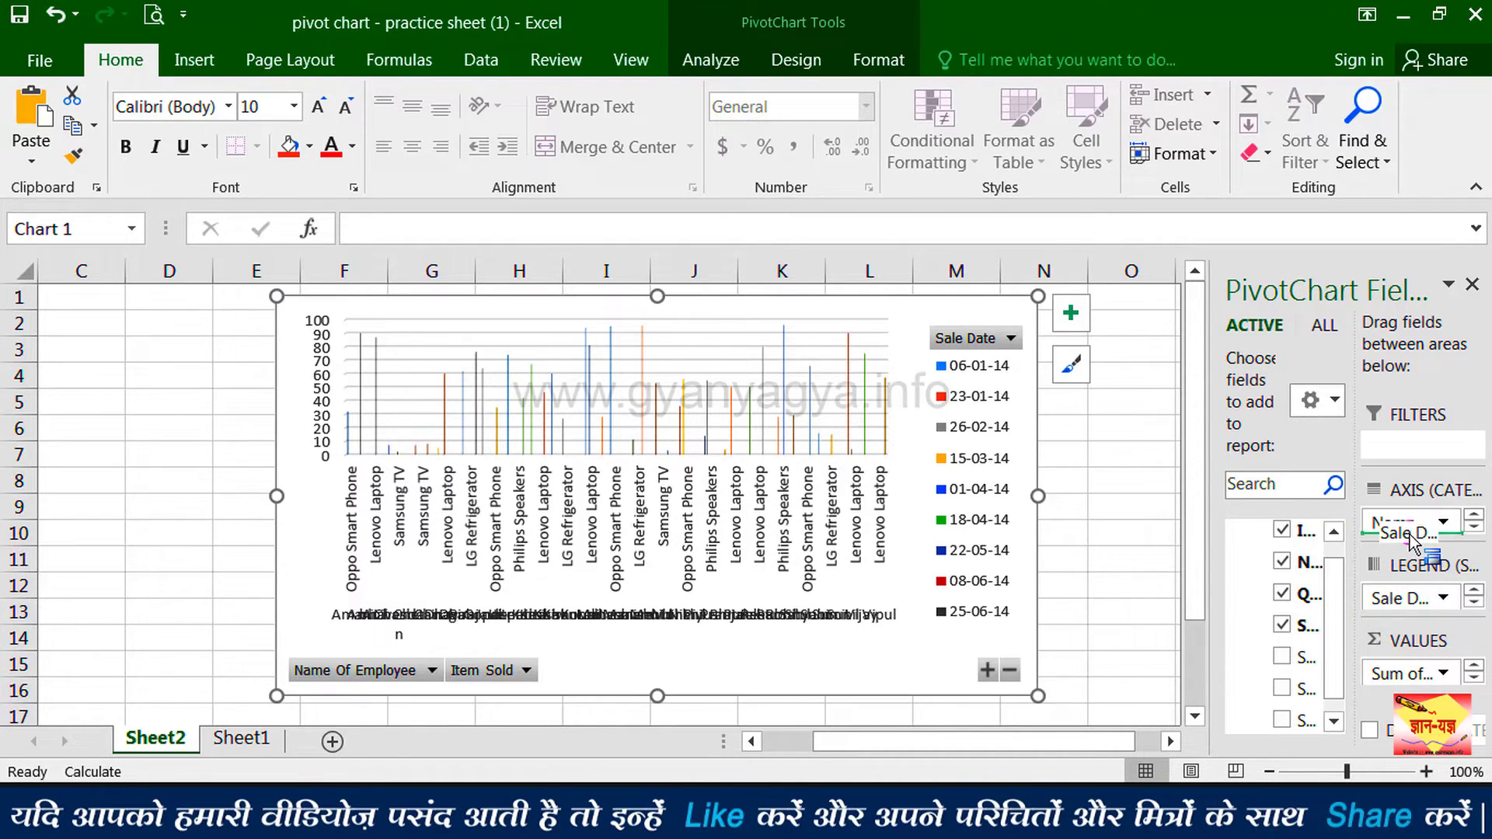
pyautogui.moveTo(1411, 539); pyautogui.dragTo(1411, 539)
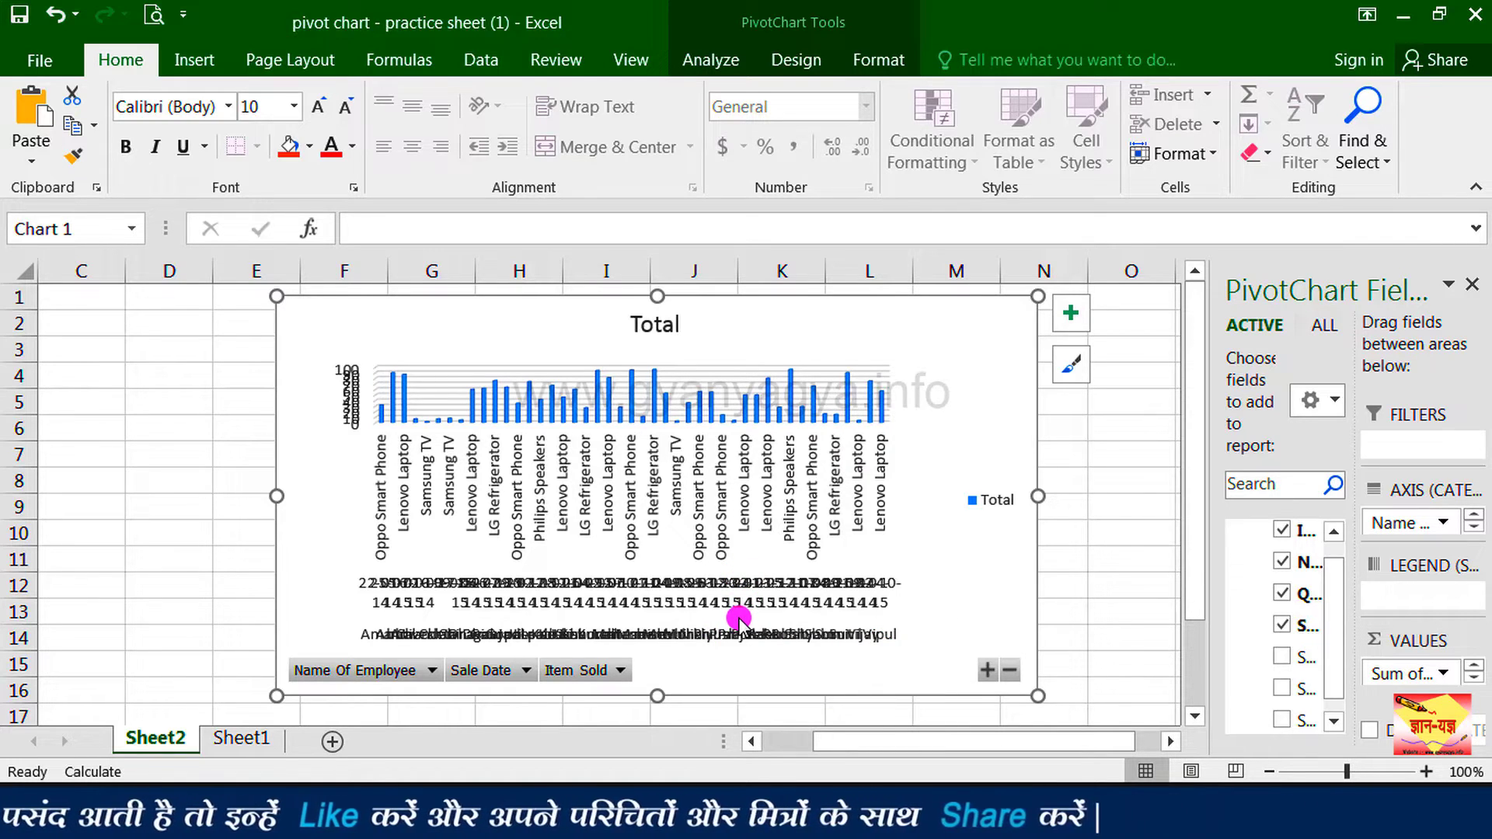
# Collapse the chart's category axis down to employee names, expand it back to dates and items, and select the axis labels.
pyautogui.click(1013, 671)
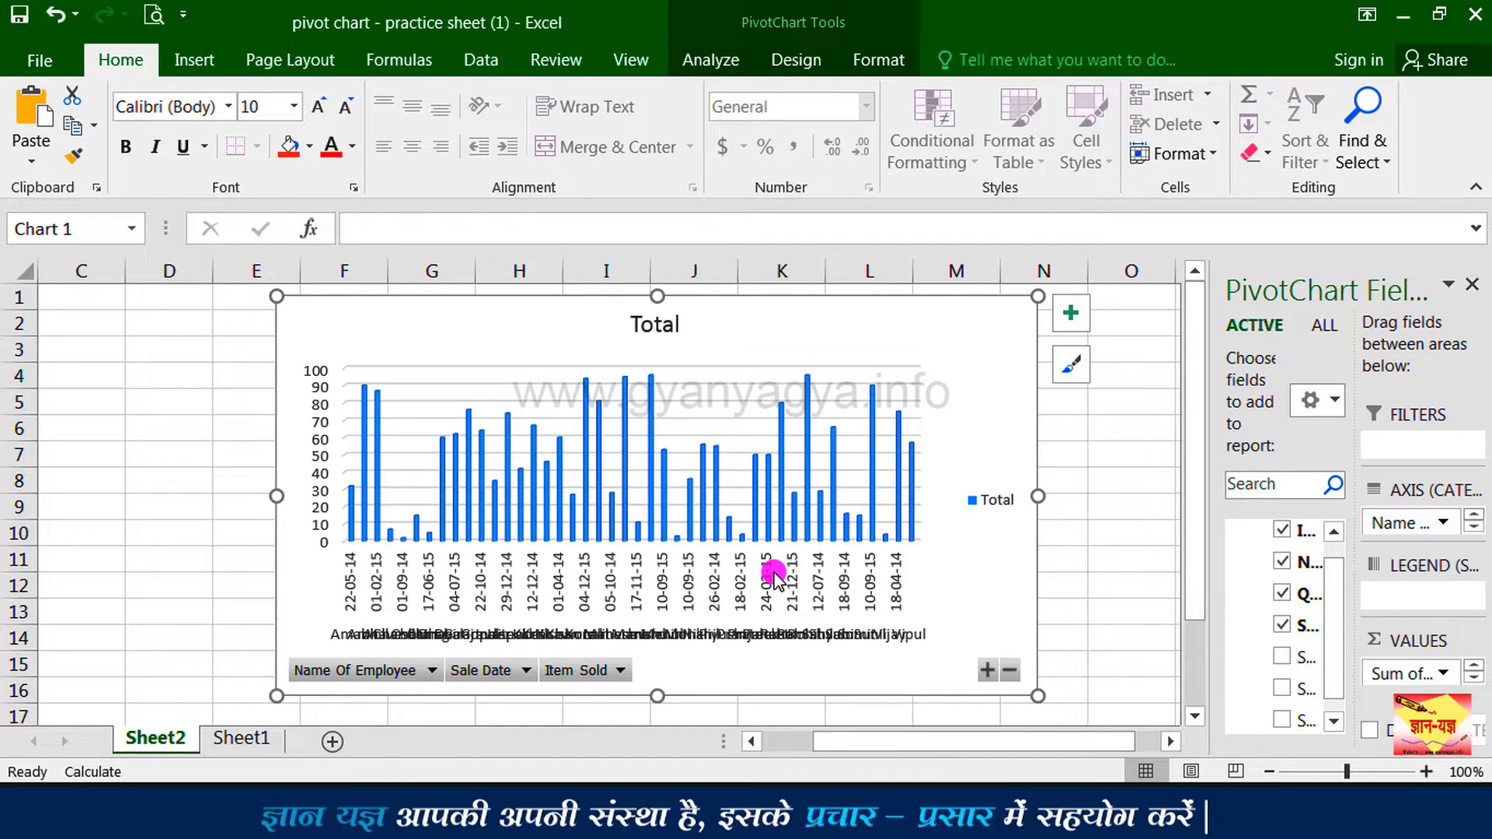
pyautogui.click(1009, 678)
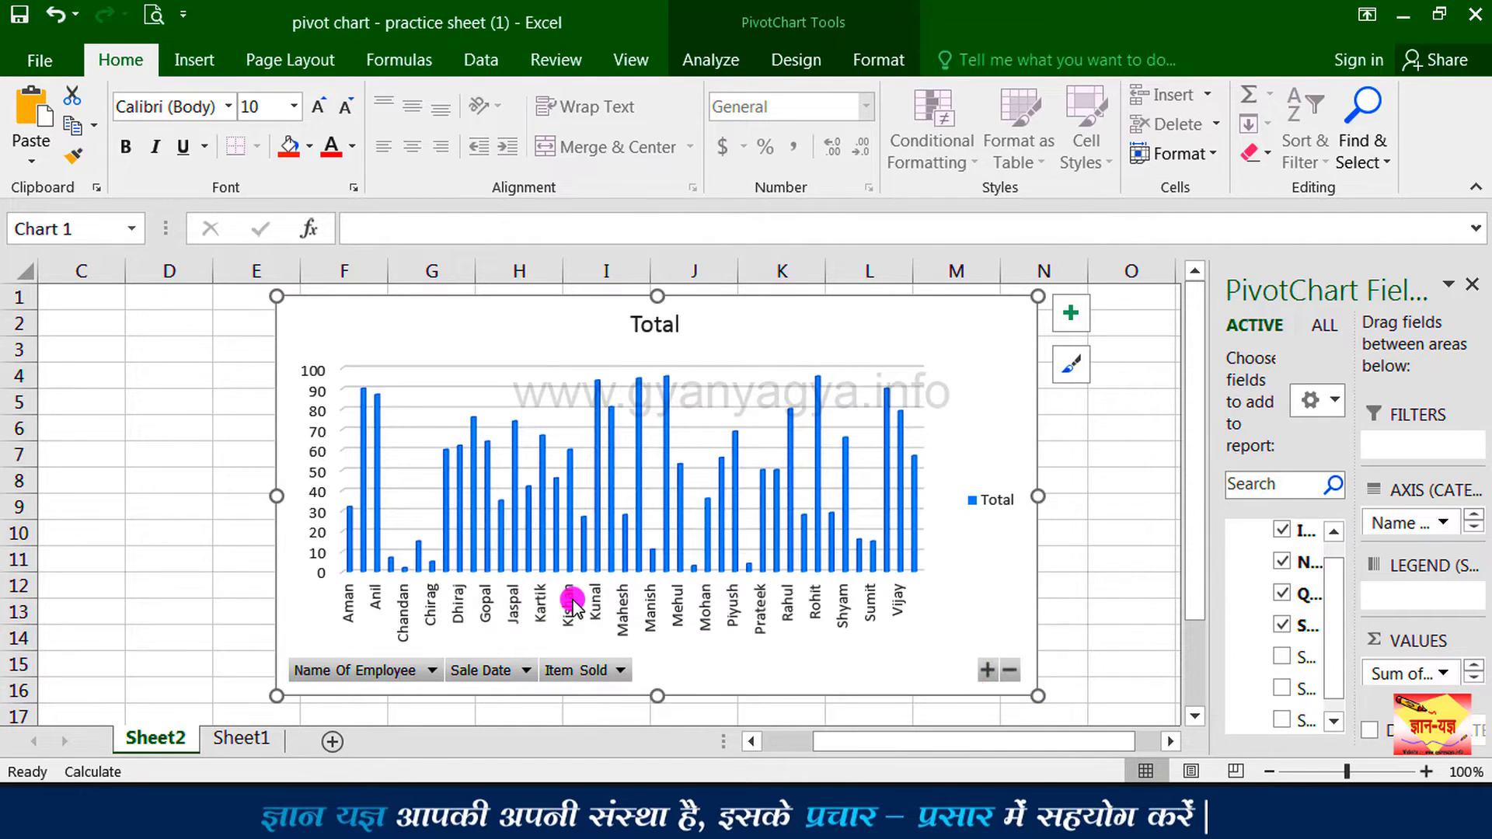
pyautogui.click(986, 671)
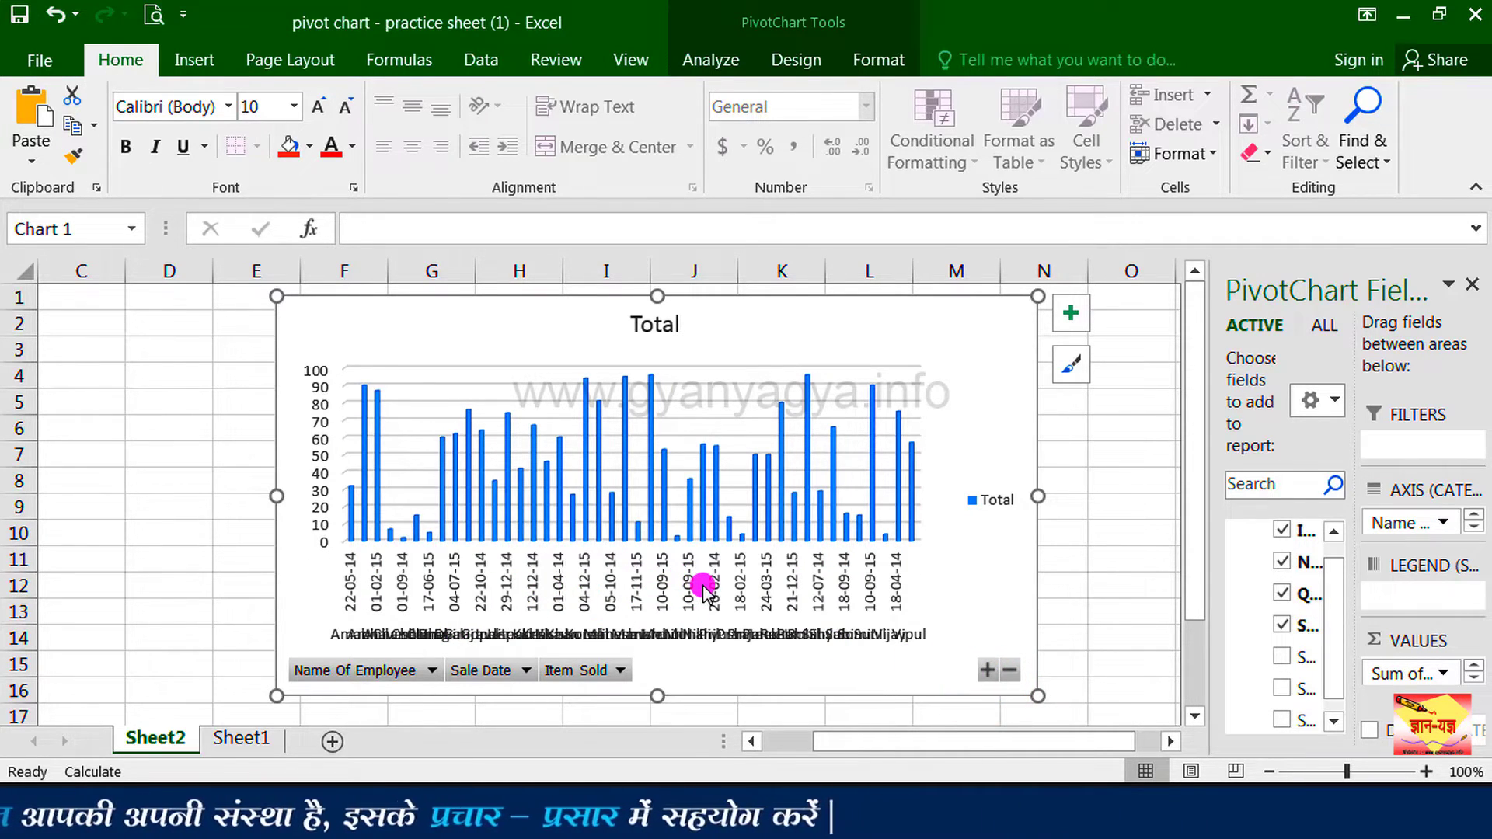
pyautogui.click(988, 672)
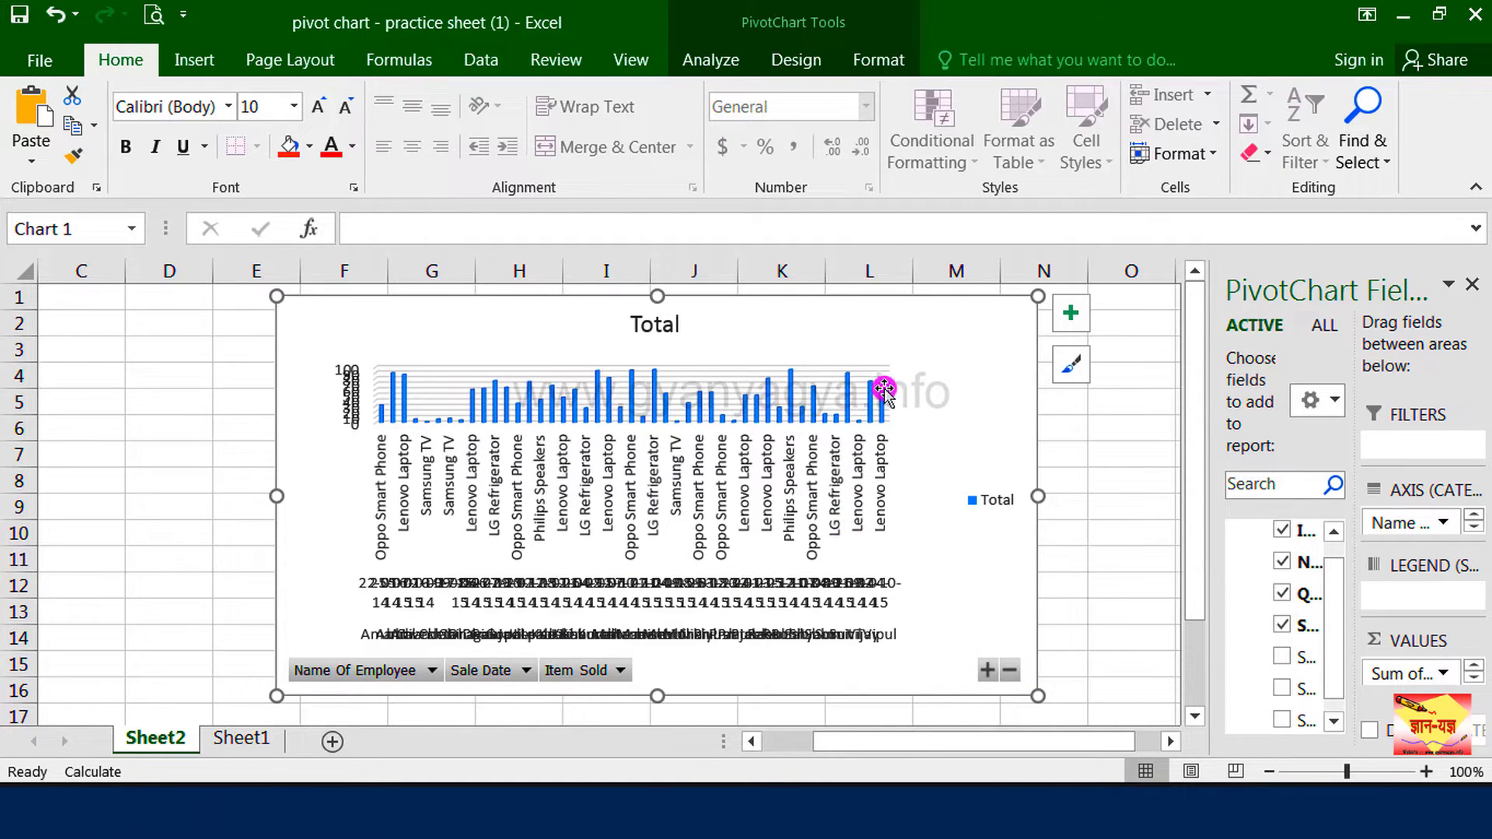
pyautogui.click(591, 470)
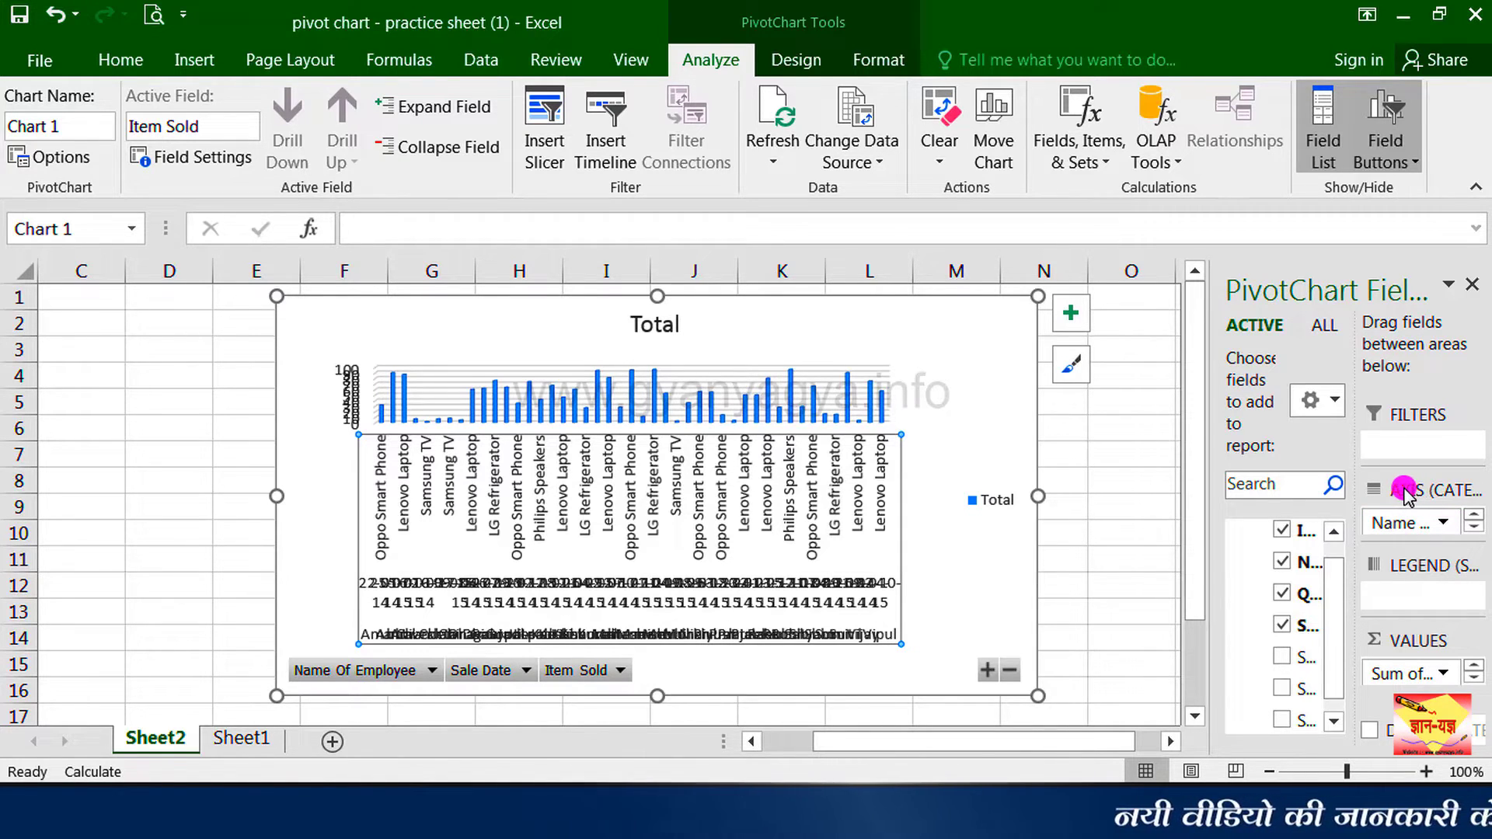
# Move the Name Of Employee and Sale Date fields from the axis area to the filters area.
pyautogui.moveTo(1398, 524); pyautogui.dragTo(1407, 449)
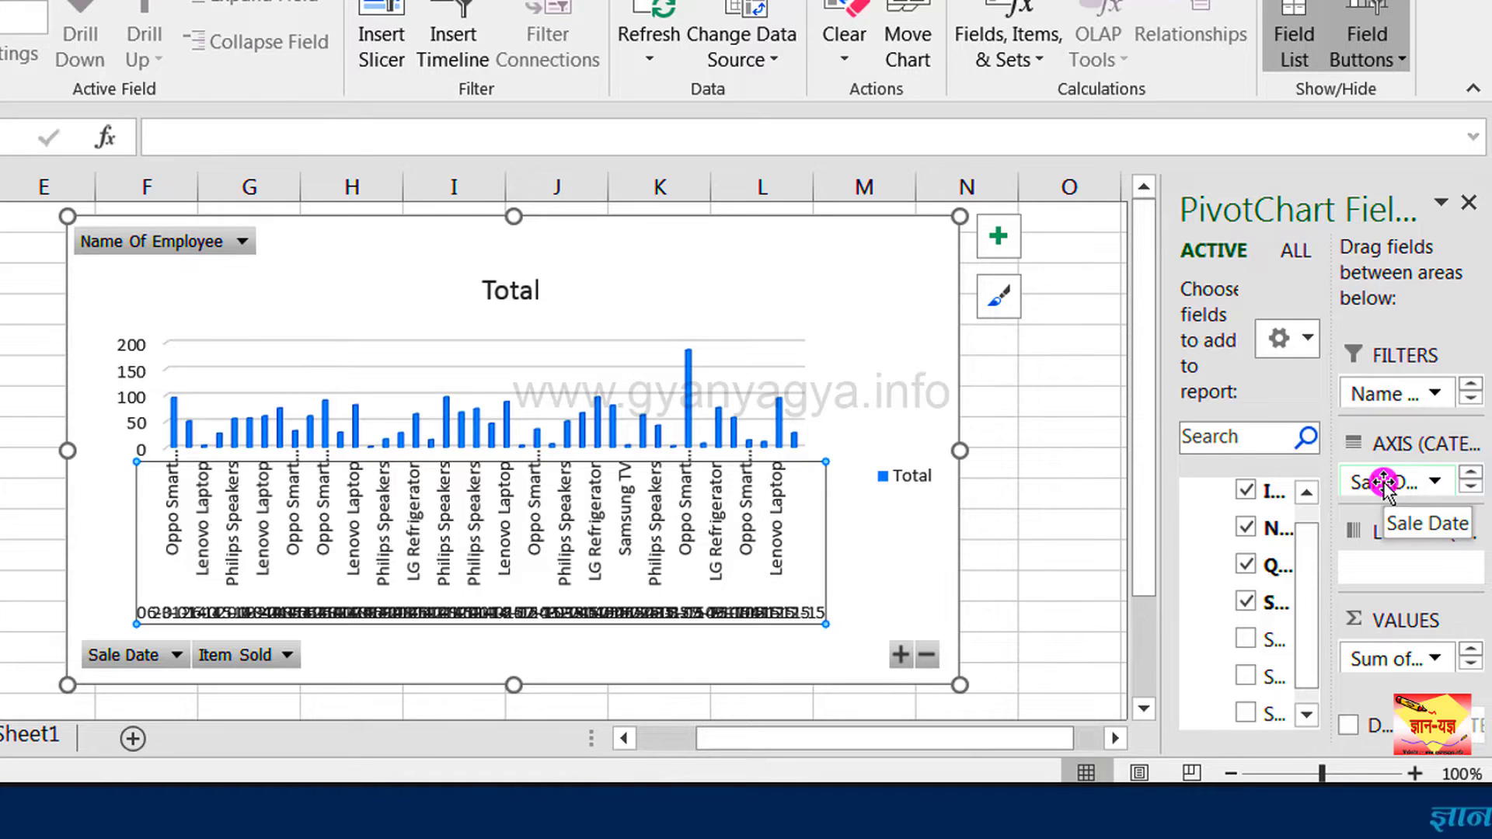
pyautogui.moveTo(1384, 483); pyautogui.dragTo(1392, 460)
pyautogui.moveTo(1399, 426); pyautogui.dragTo(1404, 402)
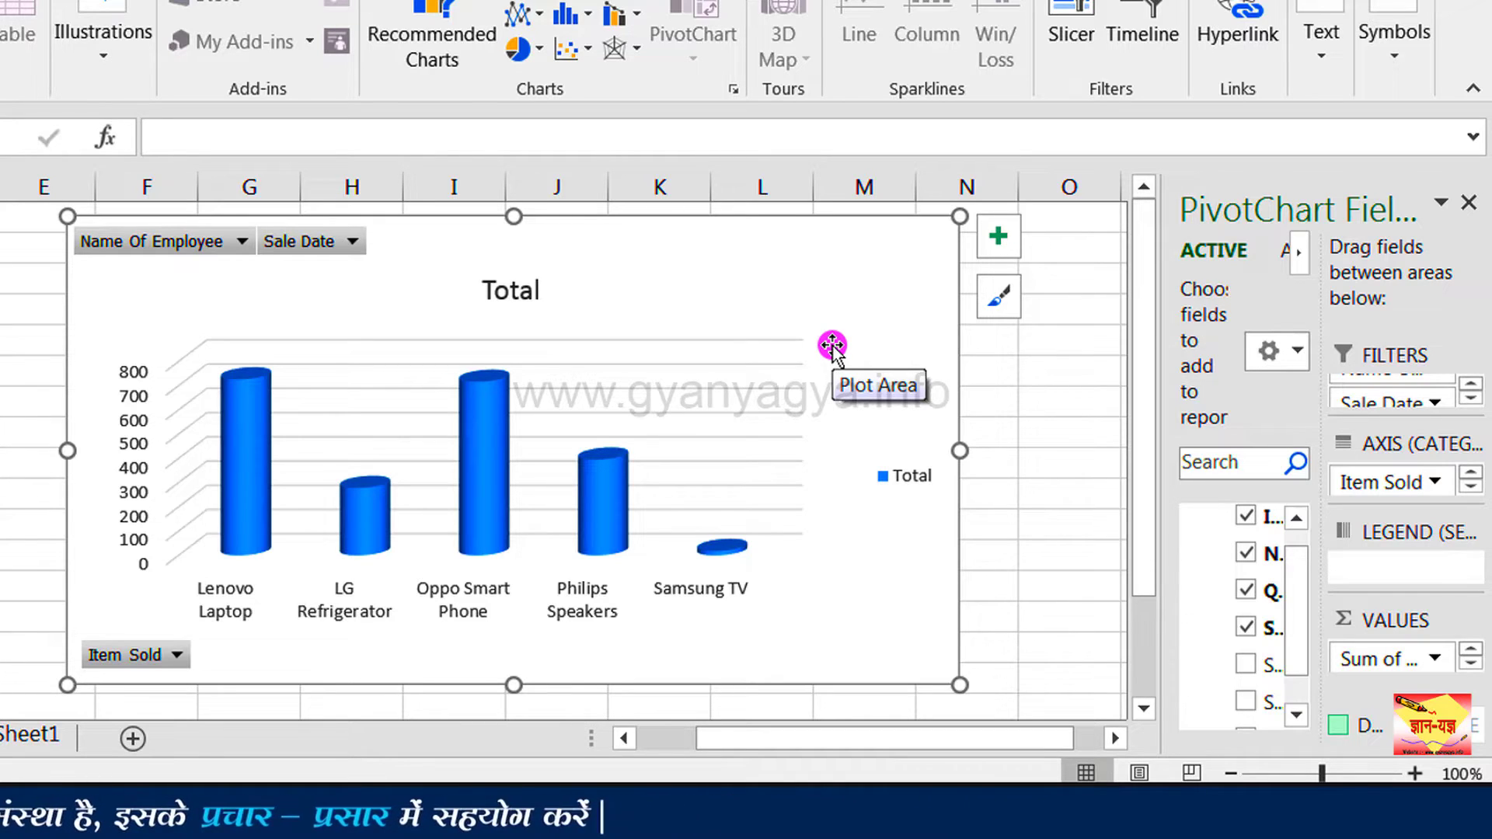
# Move the Sale Date field from the filters area to the legend area and back to the filters.
pyautogui.click(1470, 384)
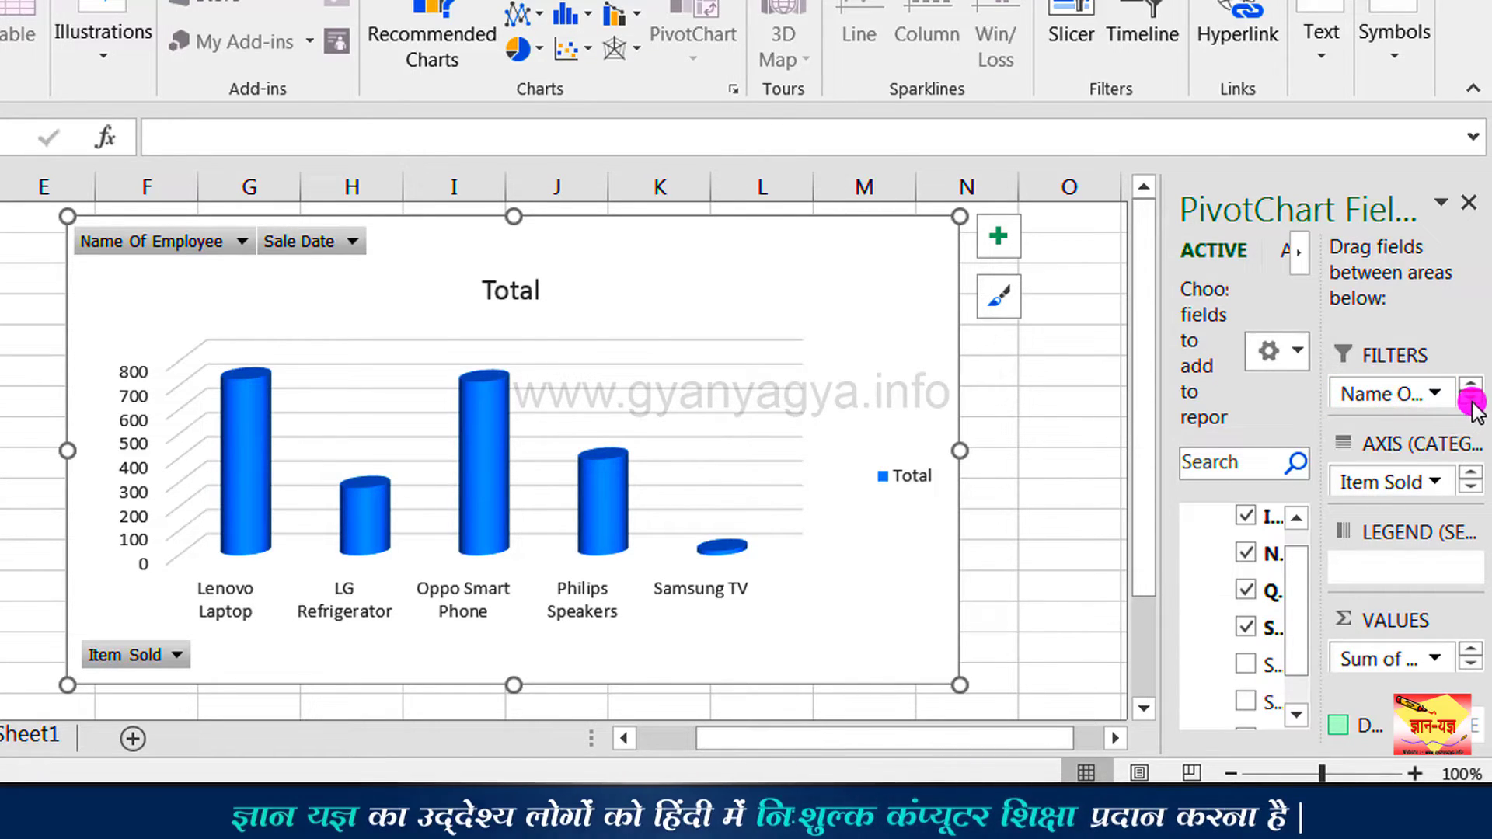
pyautogui.moveTo(1388, 403); pyautogui.dragTo(1410, 569)
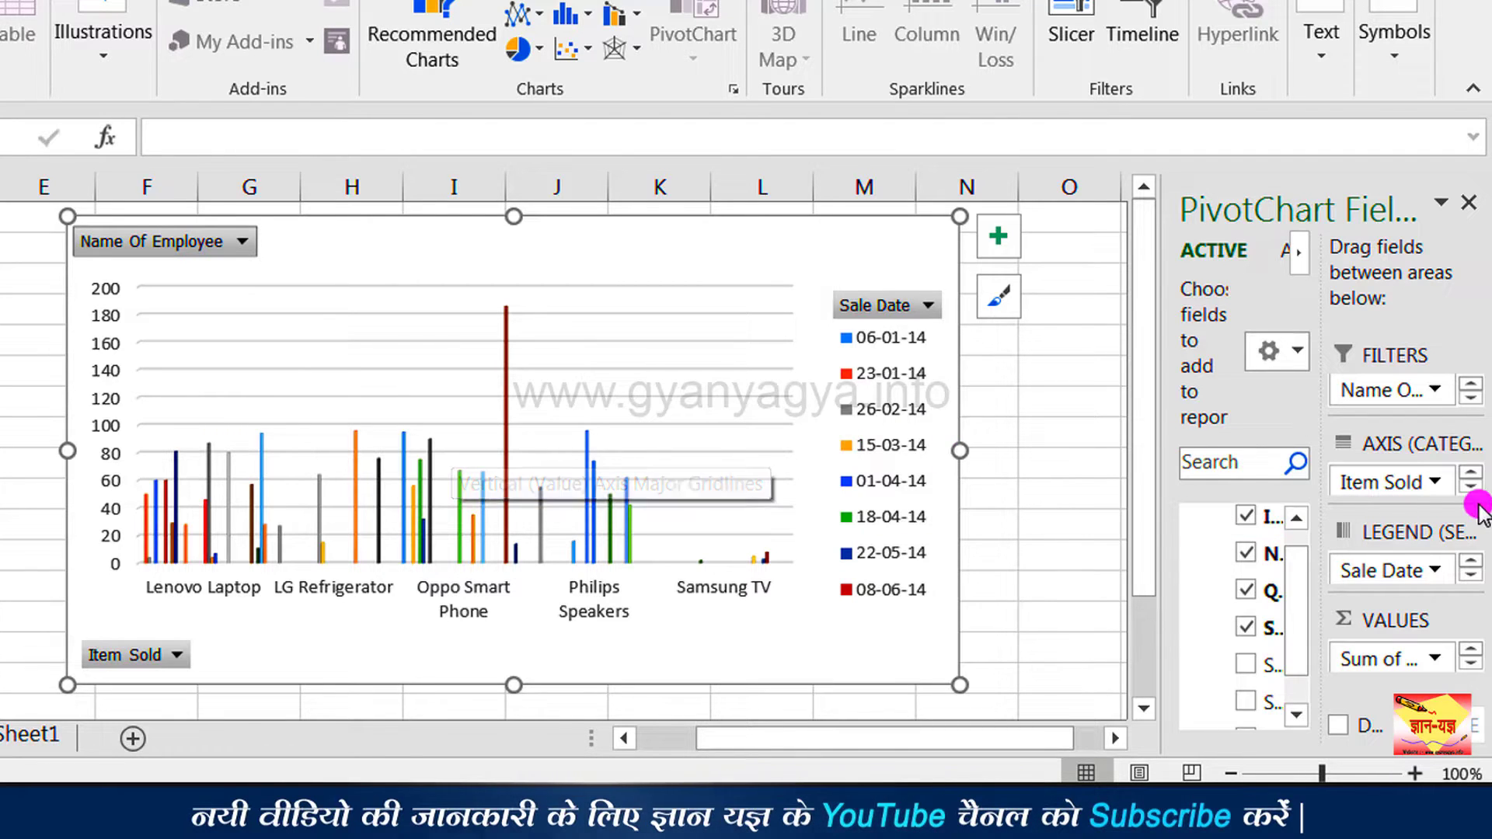
pyautogui.moveTo(1400, 576); pyautogui.dragTo(1395, 404)
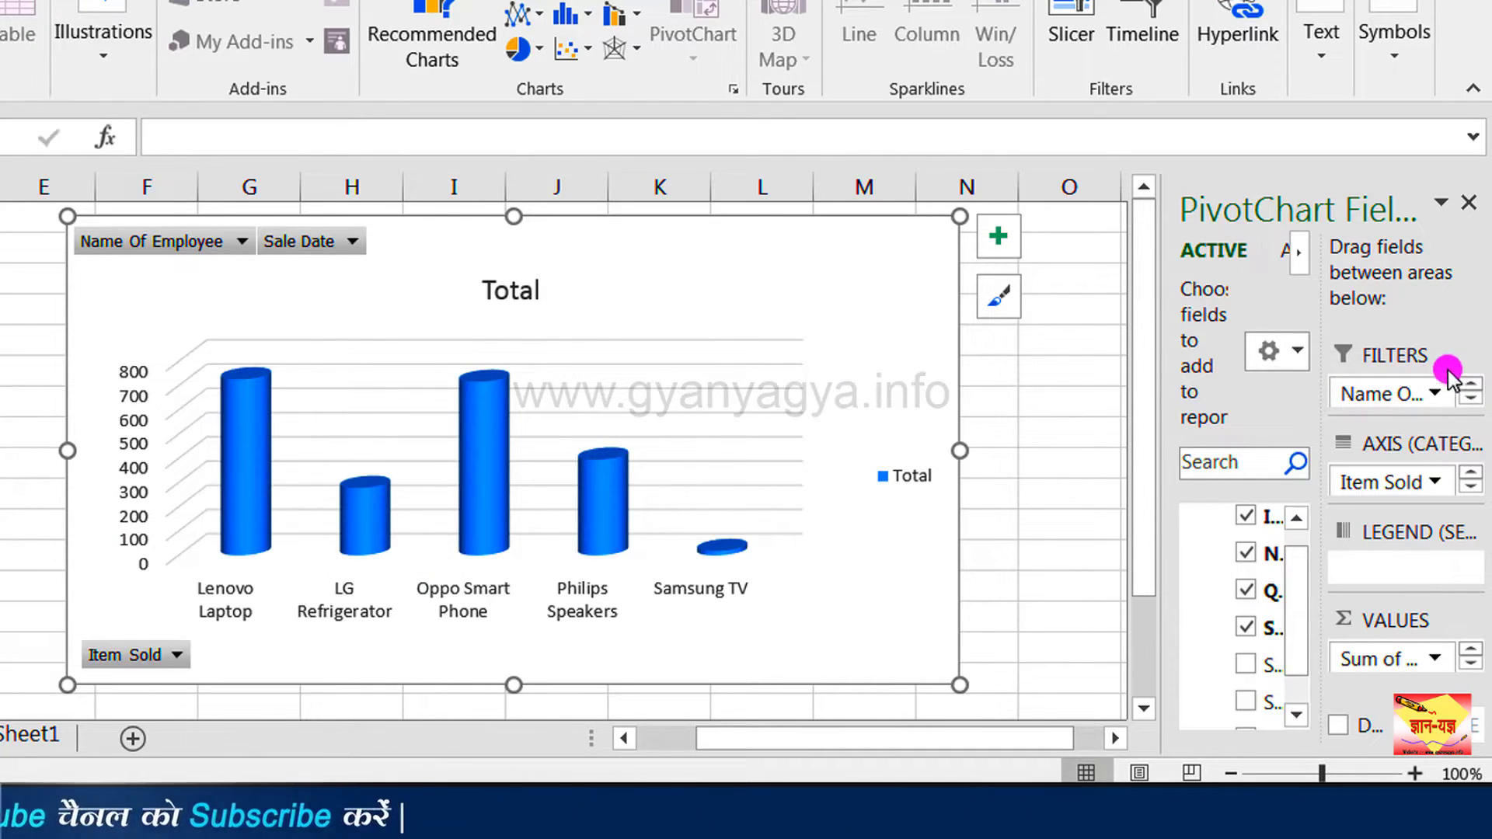
# Move the Name Of Employee field from the filters area to the legend area.
pyautogui.moveTo(1385, 397); pyautogui.dragTo(1385, 397)
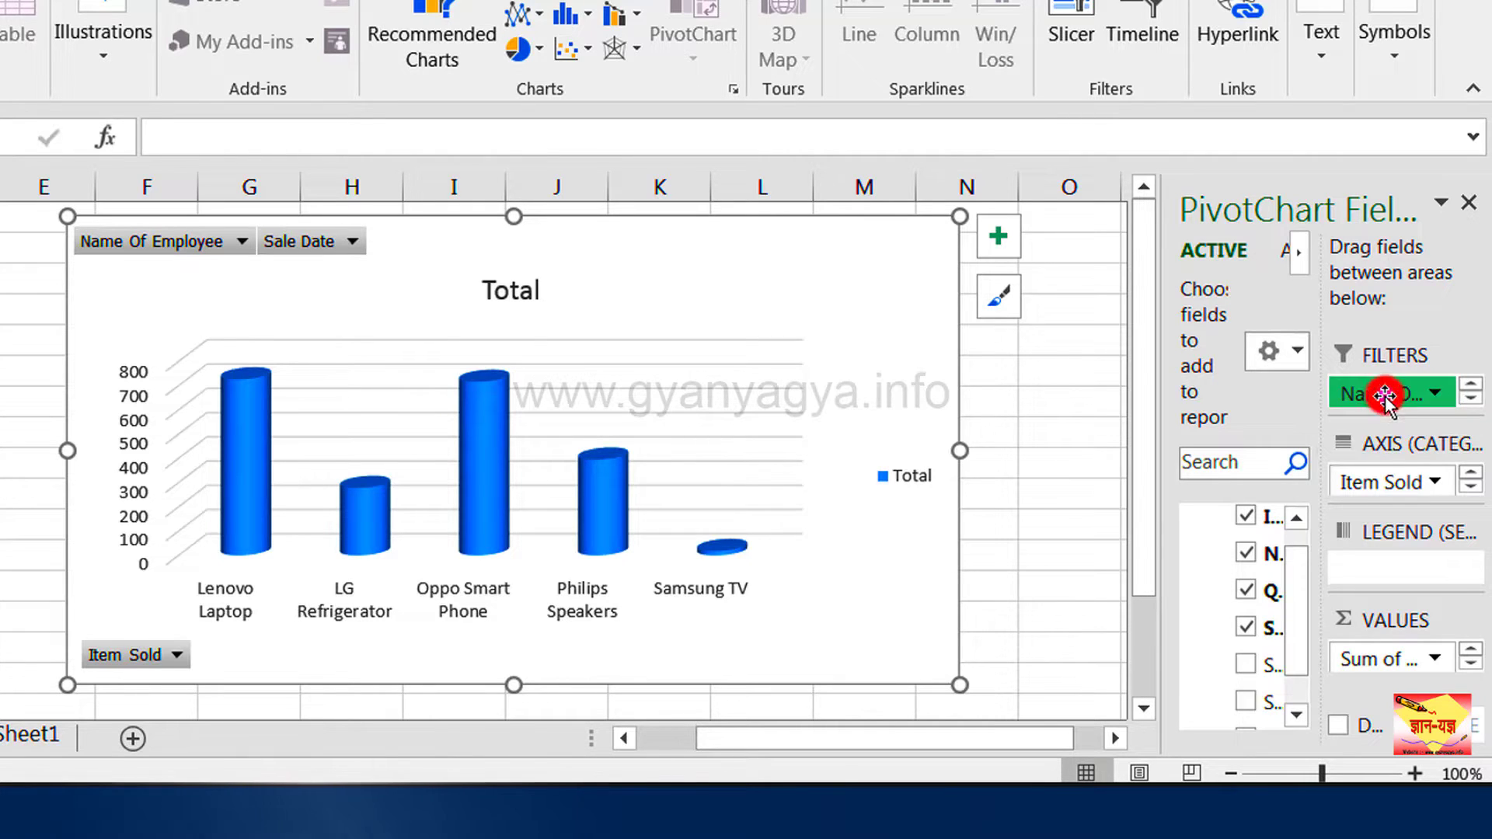
pyautogui.moveTo(1425, 497); pyautogui.dragTo(1411, 575)
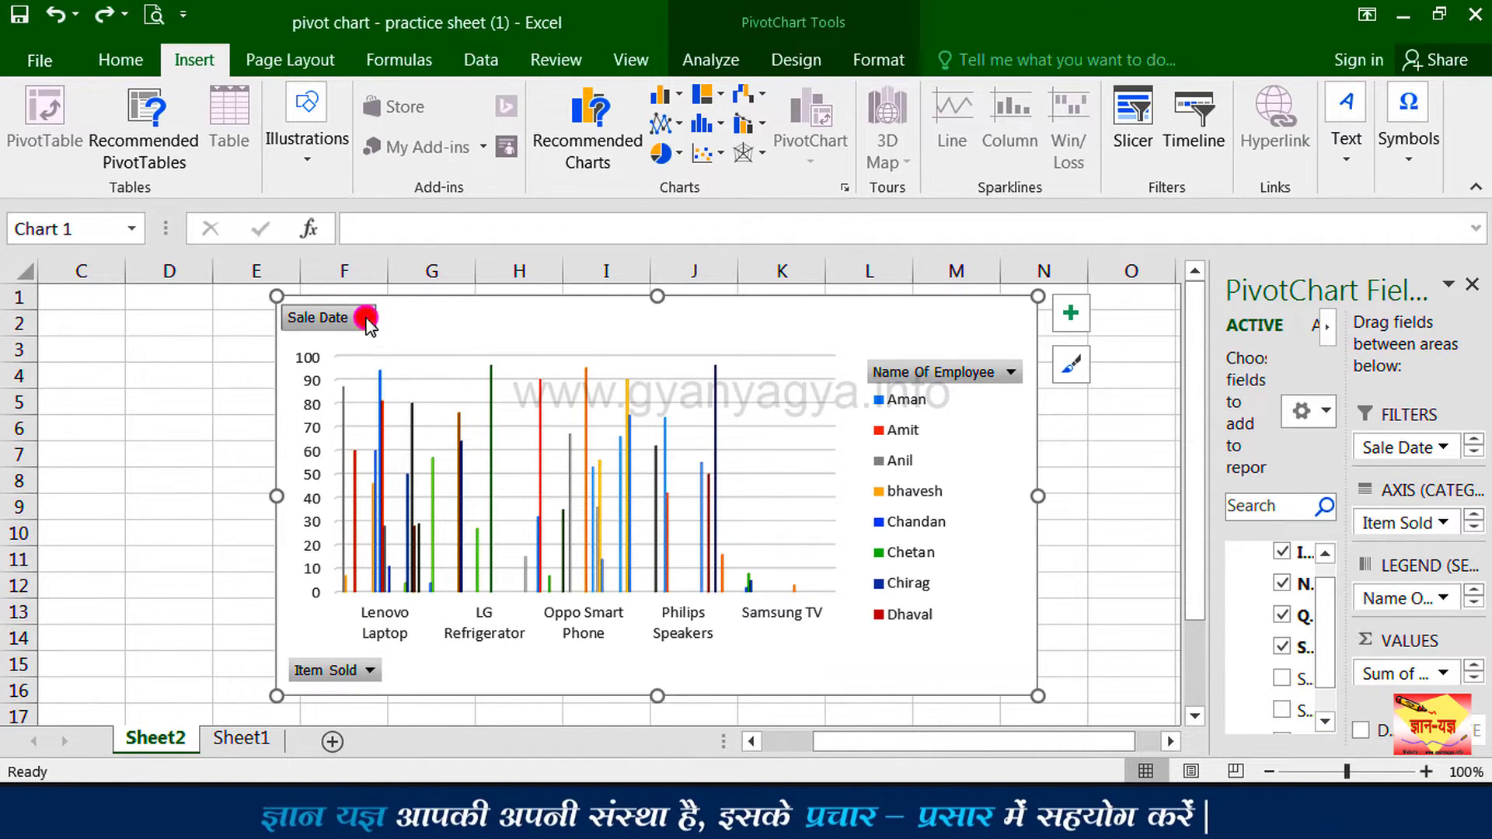
# Filter the pivot chart to the single sale date 10-Sep-15 with the Sale Date report filter.
pyautogui.click(365, 319)
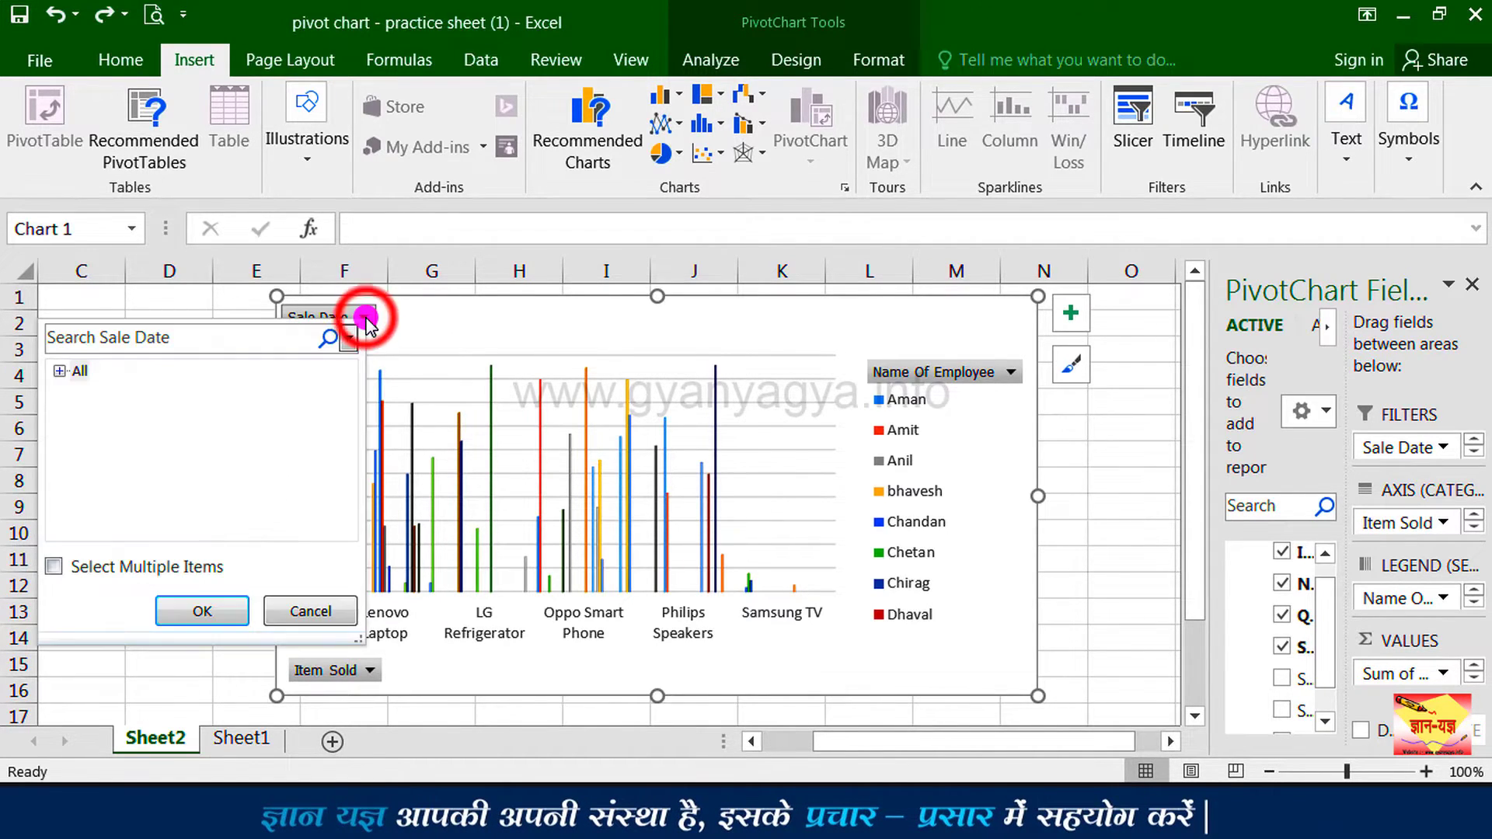
pyautogui.click(62, 371)
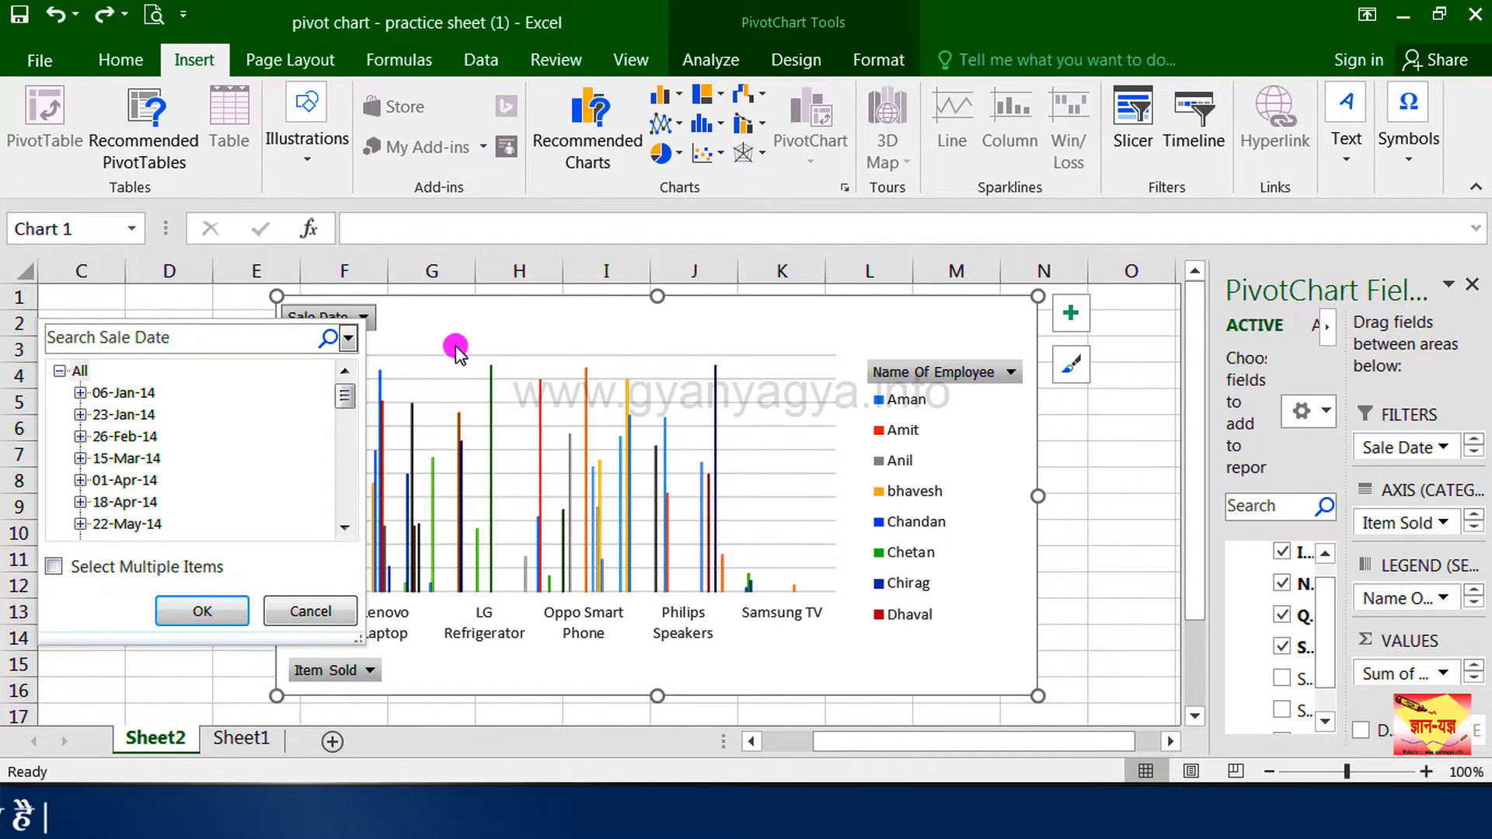
pyautogui.scroll(-8, 347, 457)
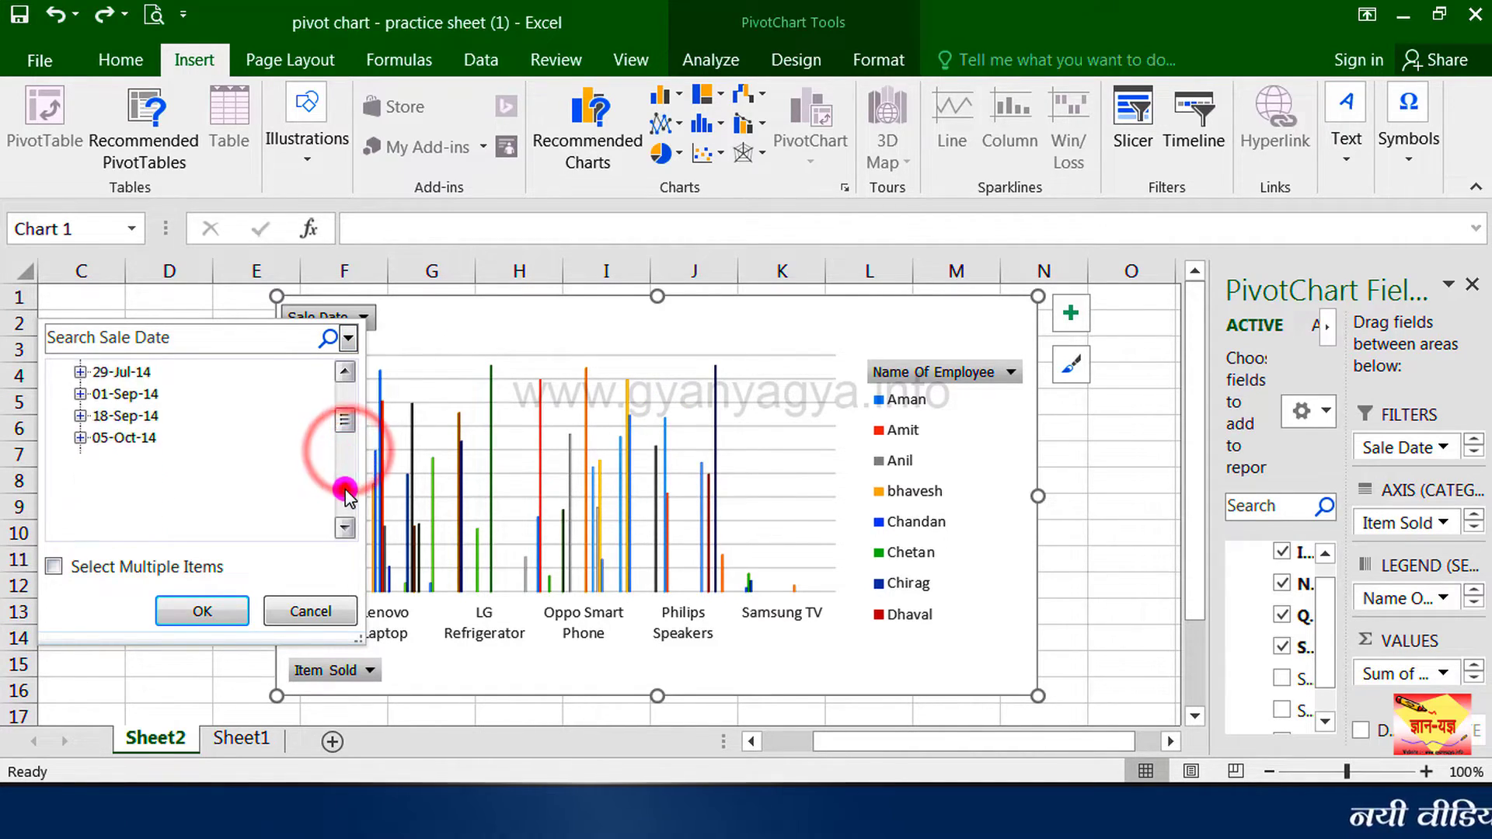
pyautogui.scroll(-3, 350, 495)
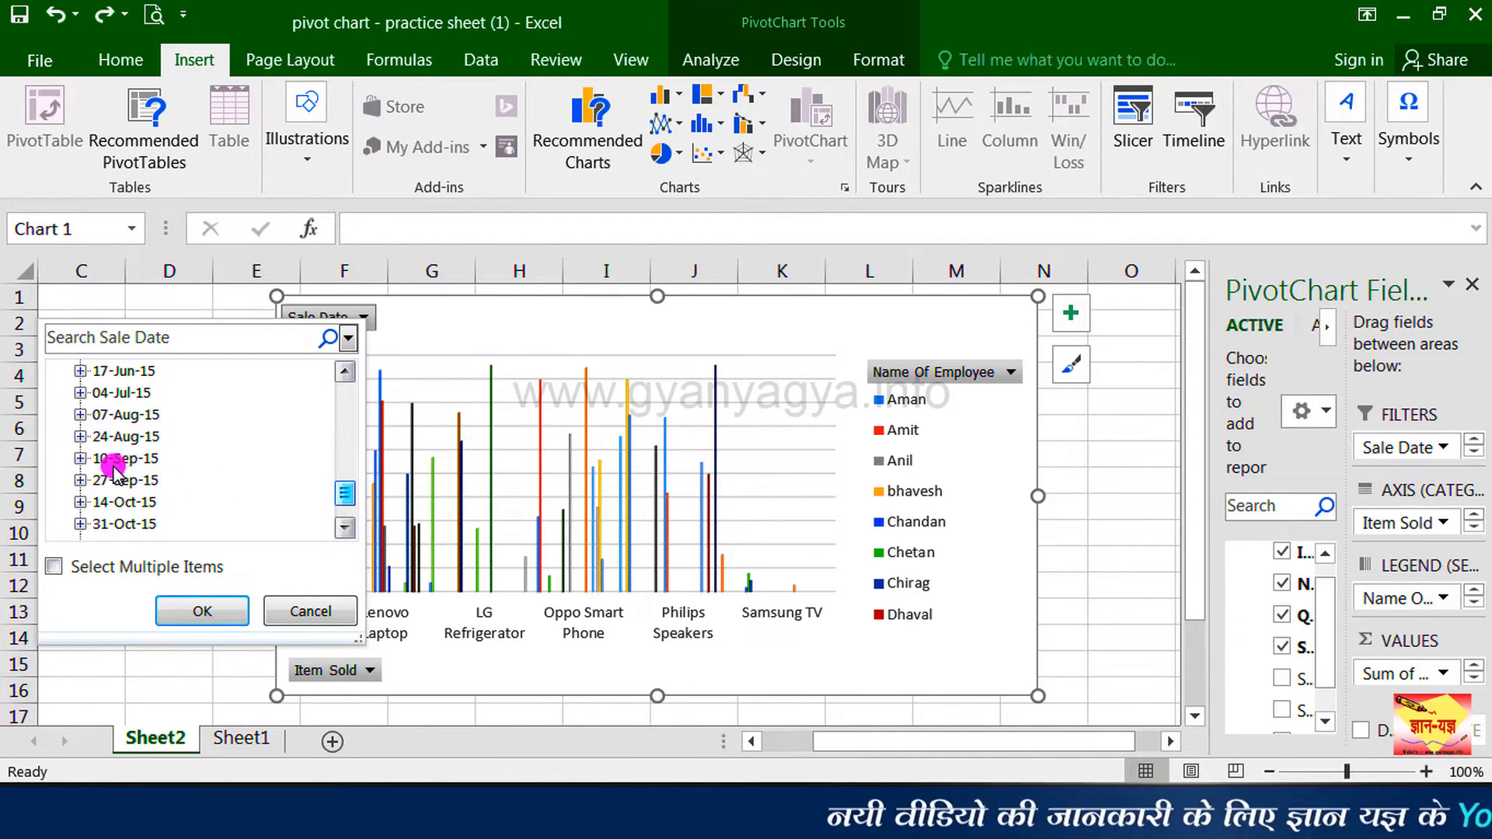
pyautogui.click(153, 460)
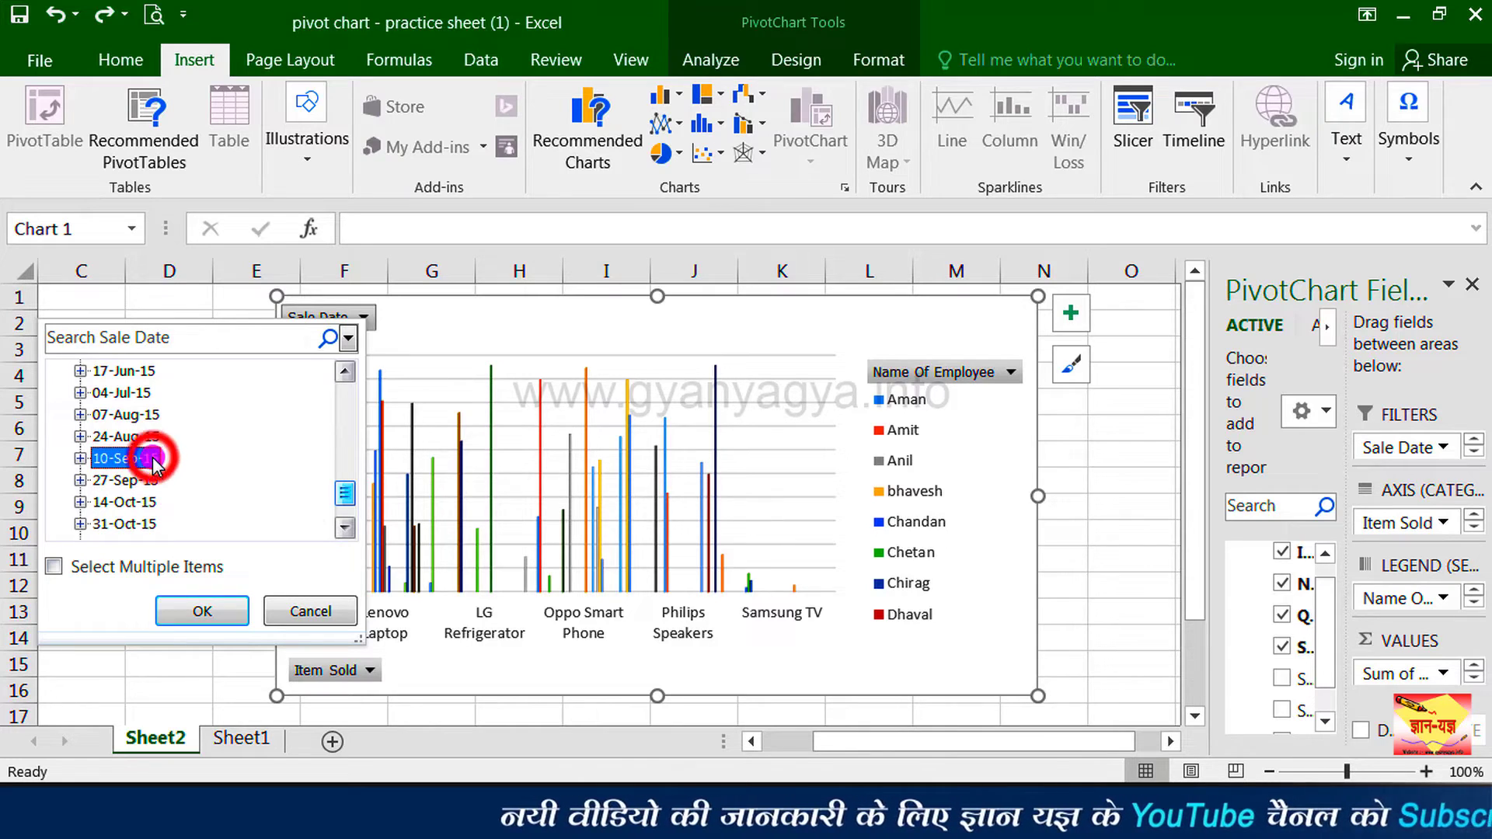
pyautogui.click(224, 610)
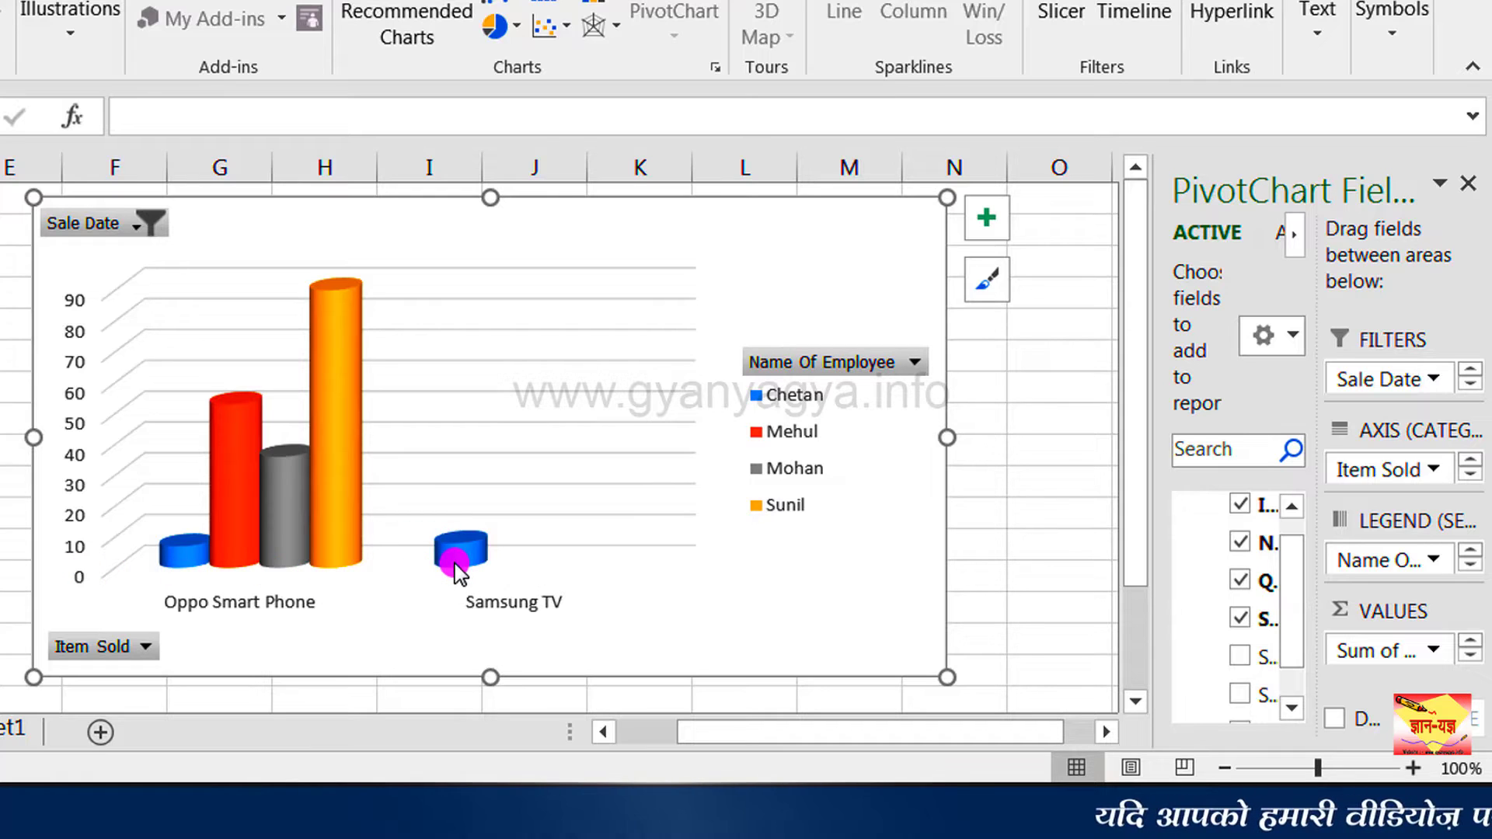
pyautogui.moveTo(457, 567)
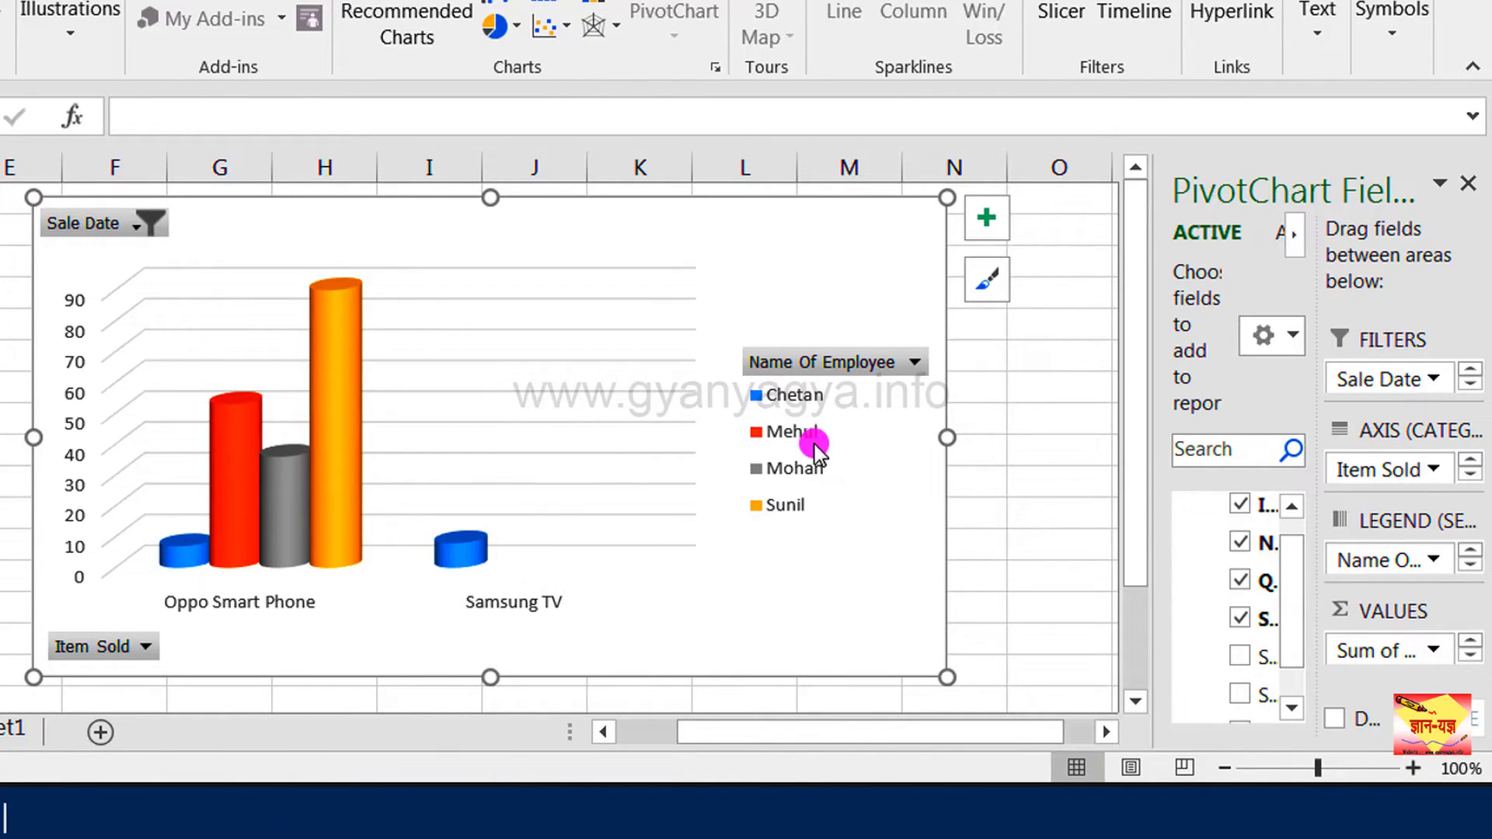
pyautogui.moveTo(812, 442)
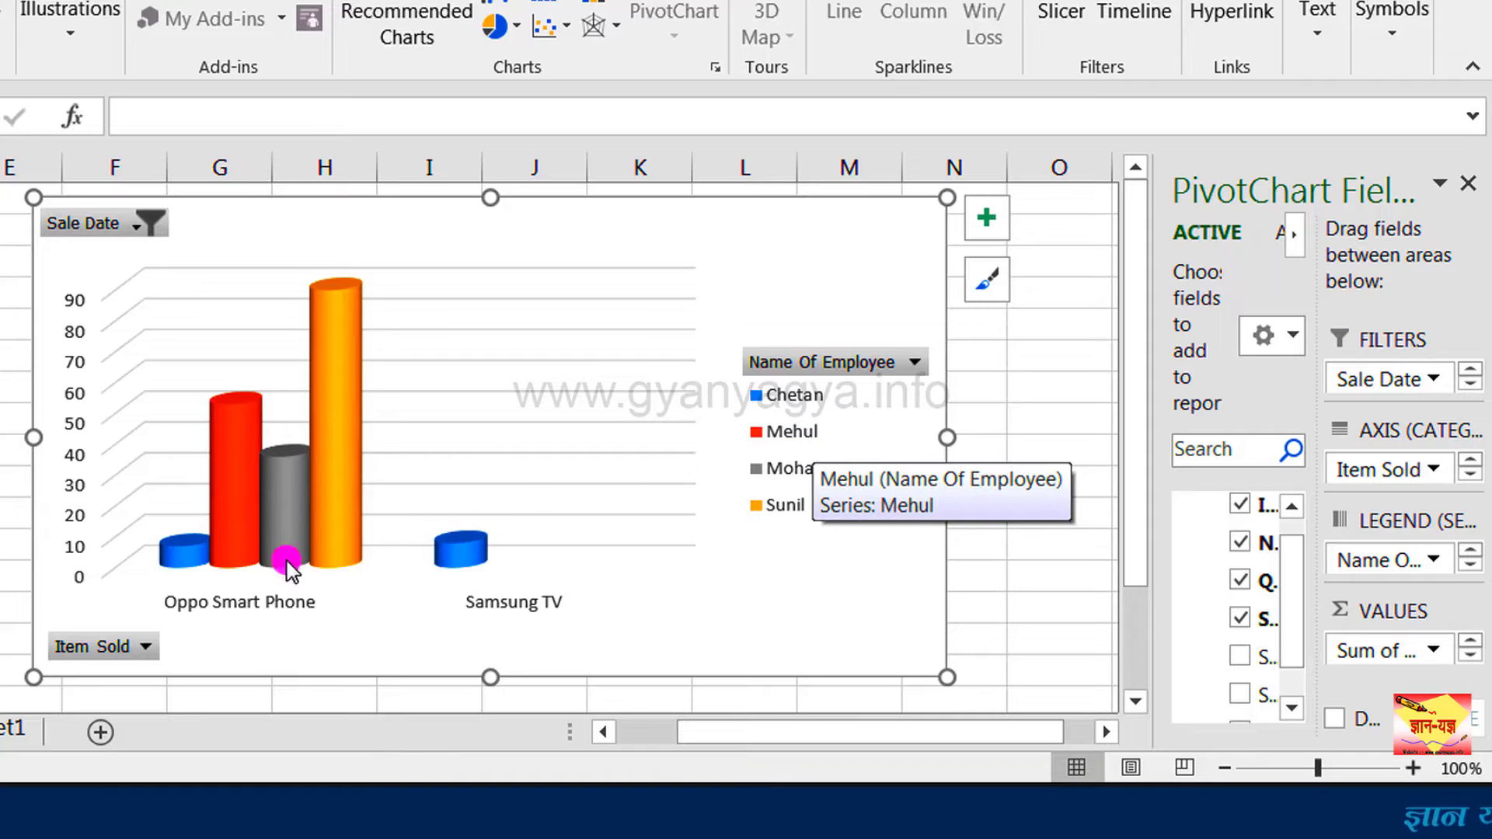
pyautogui.moveTo(235, 532)
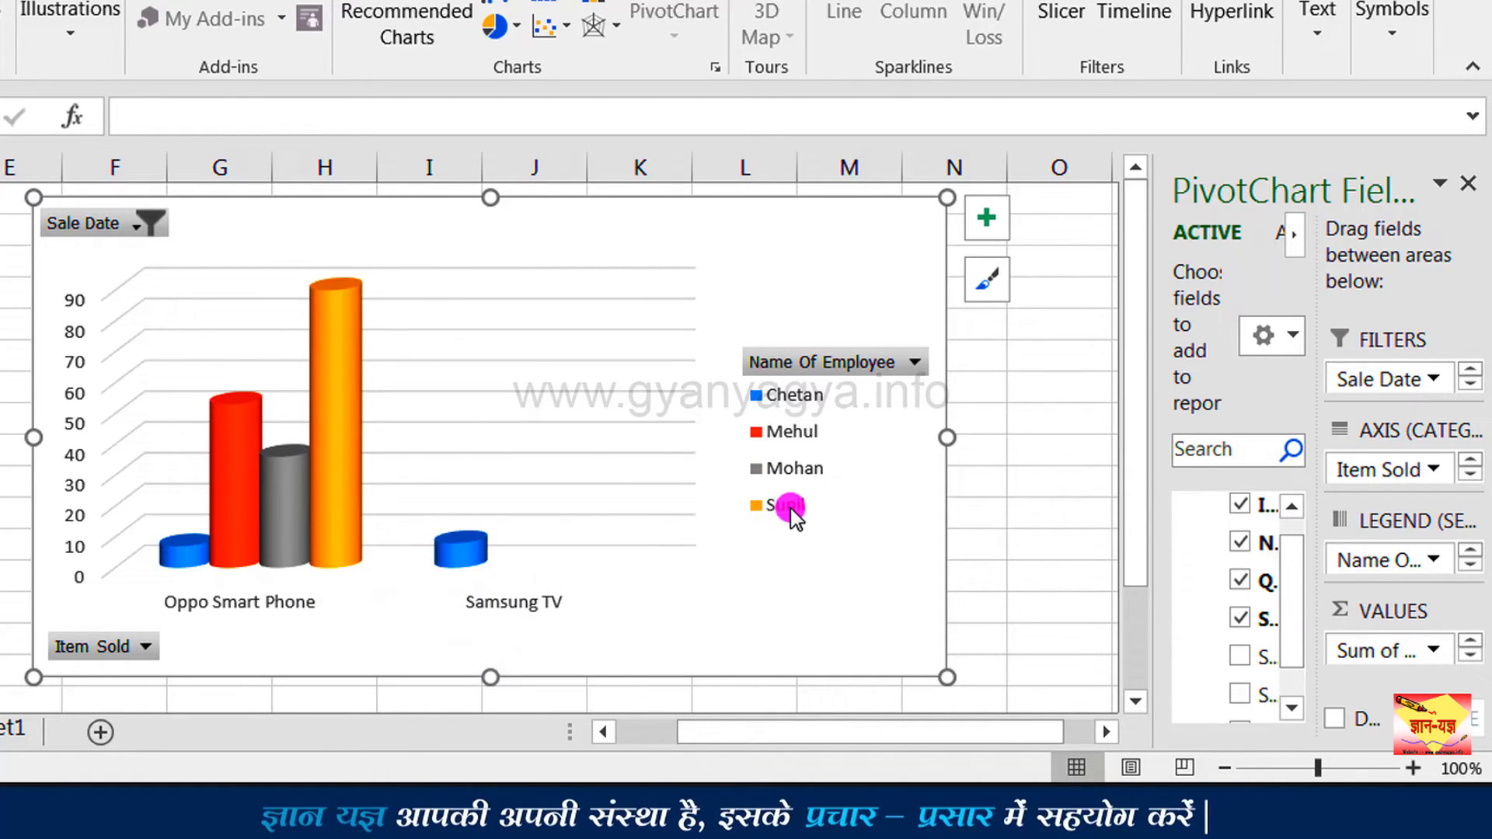
pyautogui.moveTo(340, 528)
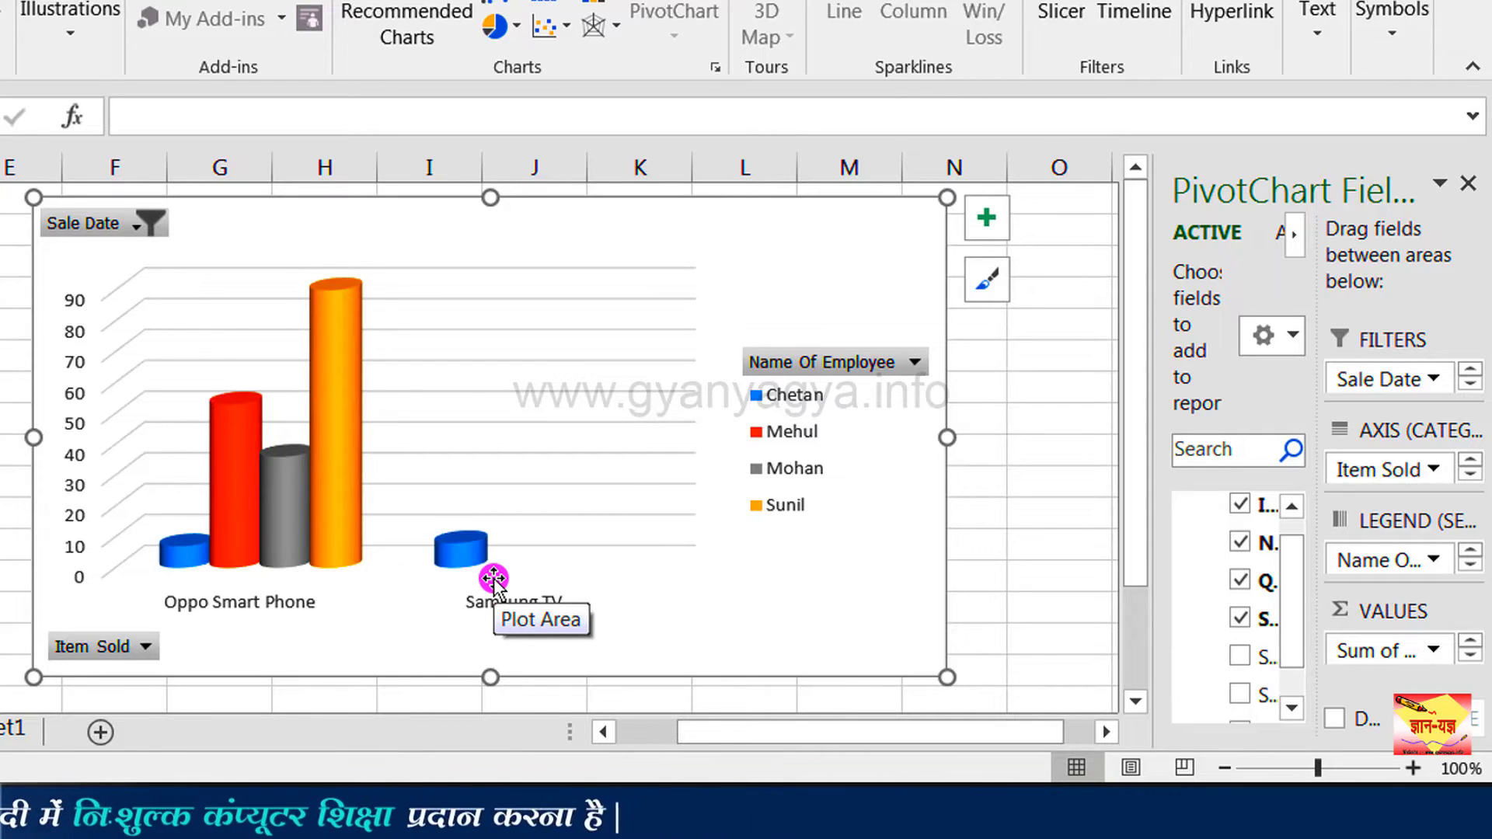
# Hide and redisplay the pivot chart's axes.
pyautogui.click(983, 219)
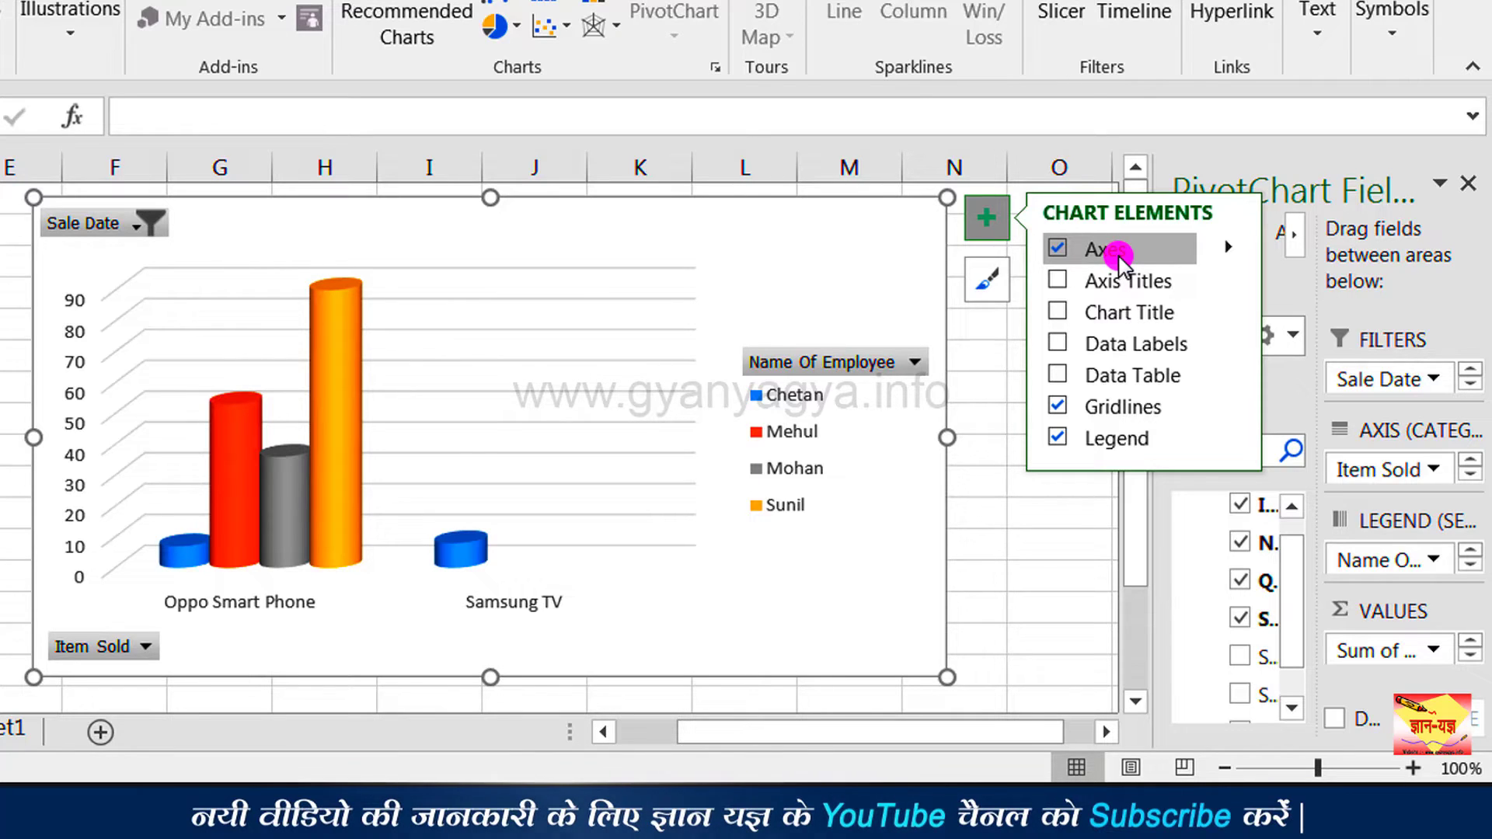
pyautogui.click(1053, 247)
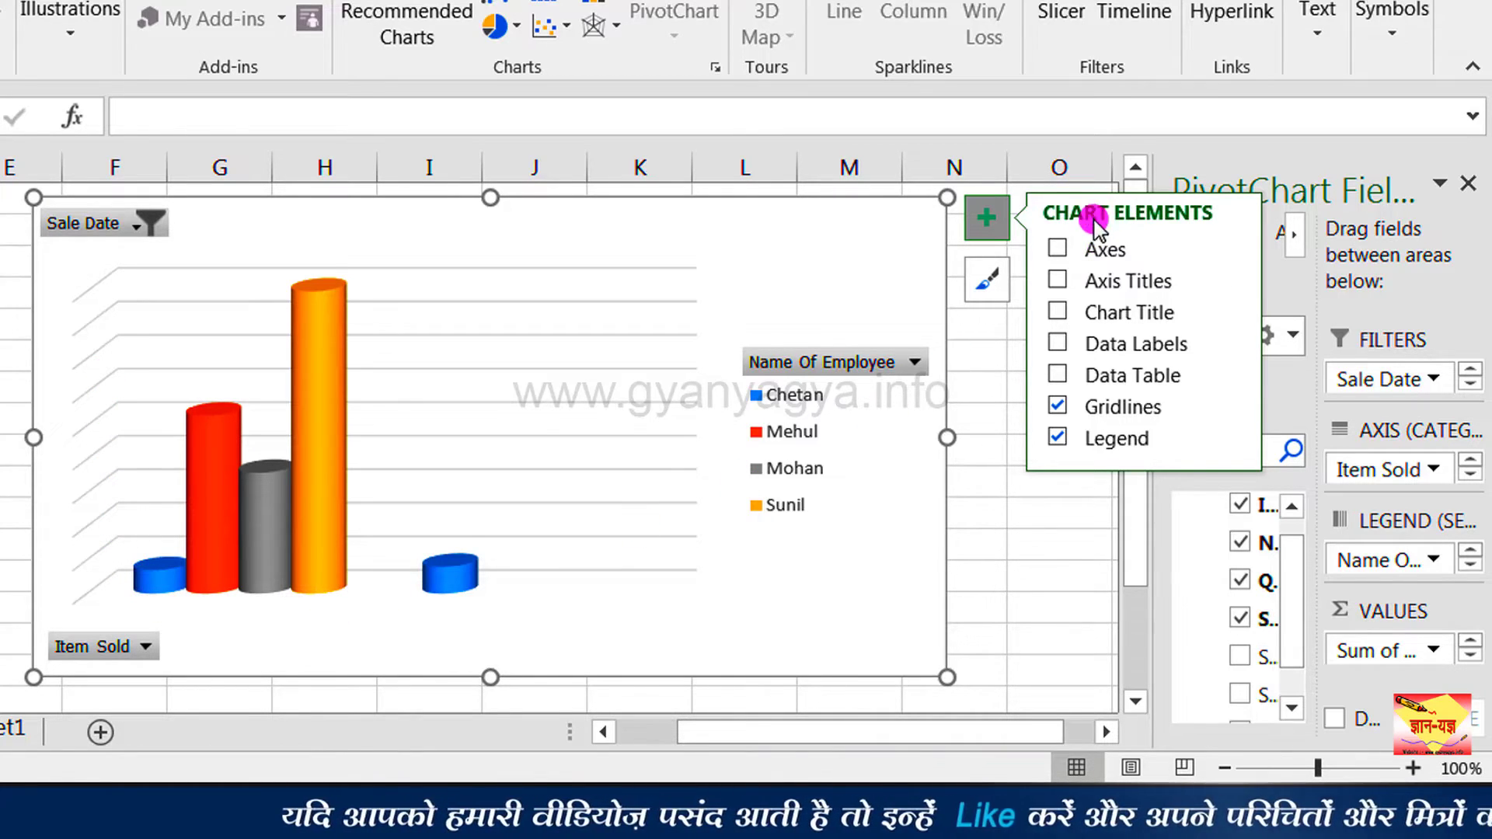
pyautogui.click(1059, 249)
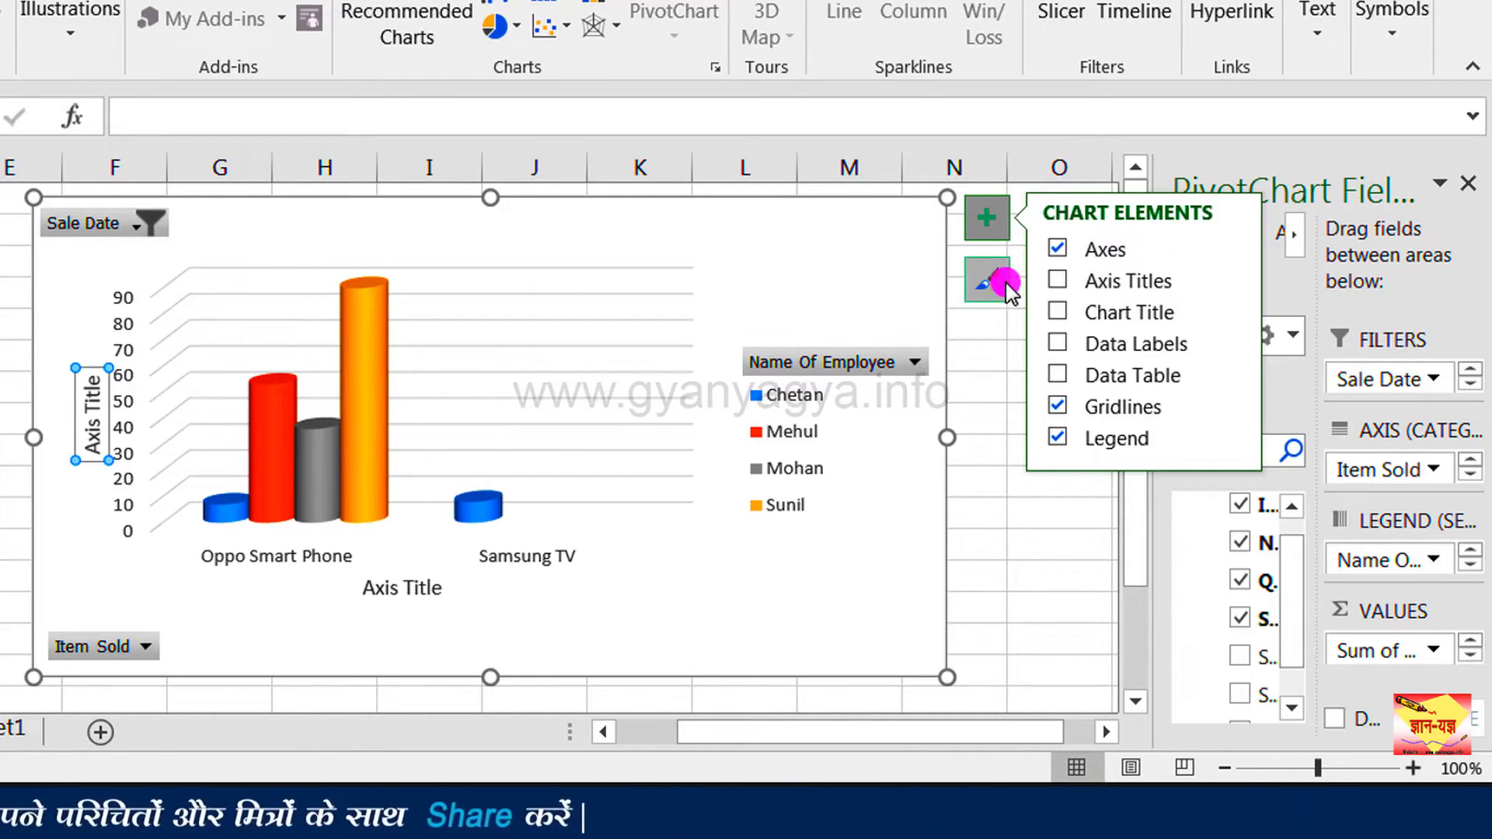
# Add axis titles to the pivot chart and change the vertical axis title to Sales.
pyautogui.click(1059, 281)
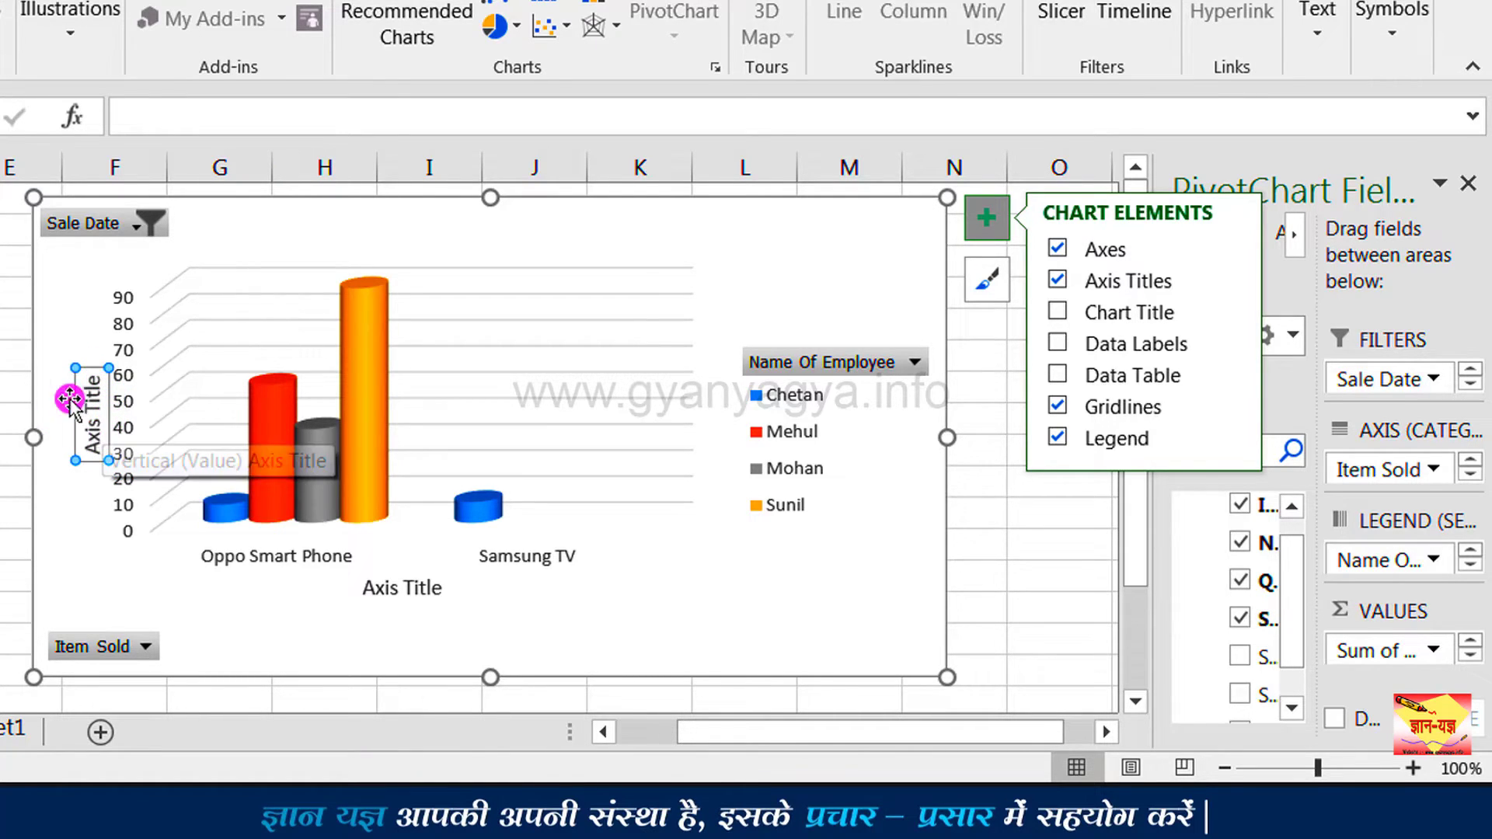
pyautogui.click(92, 408)
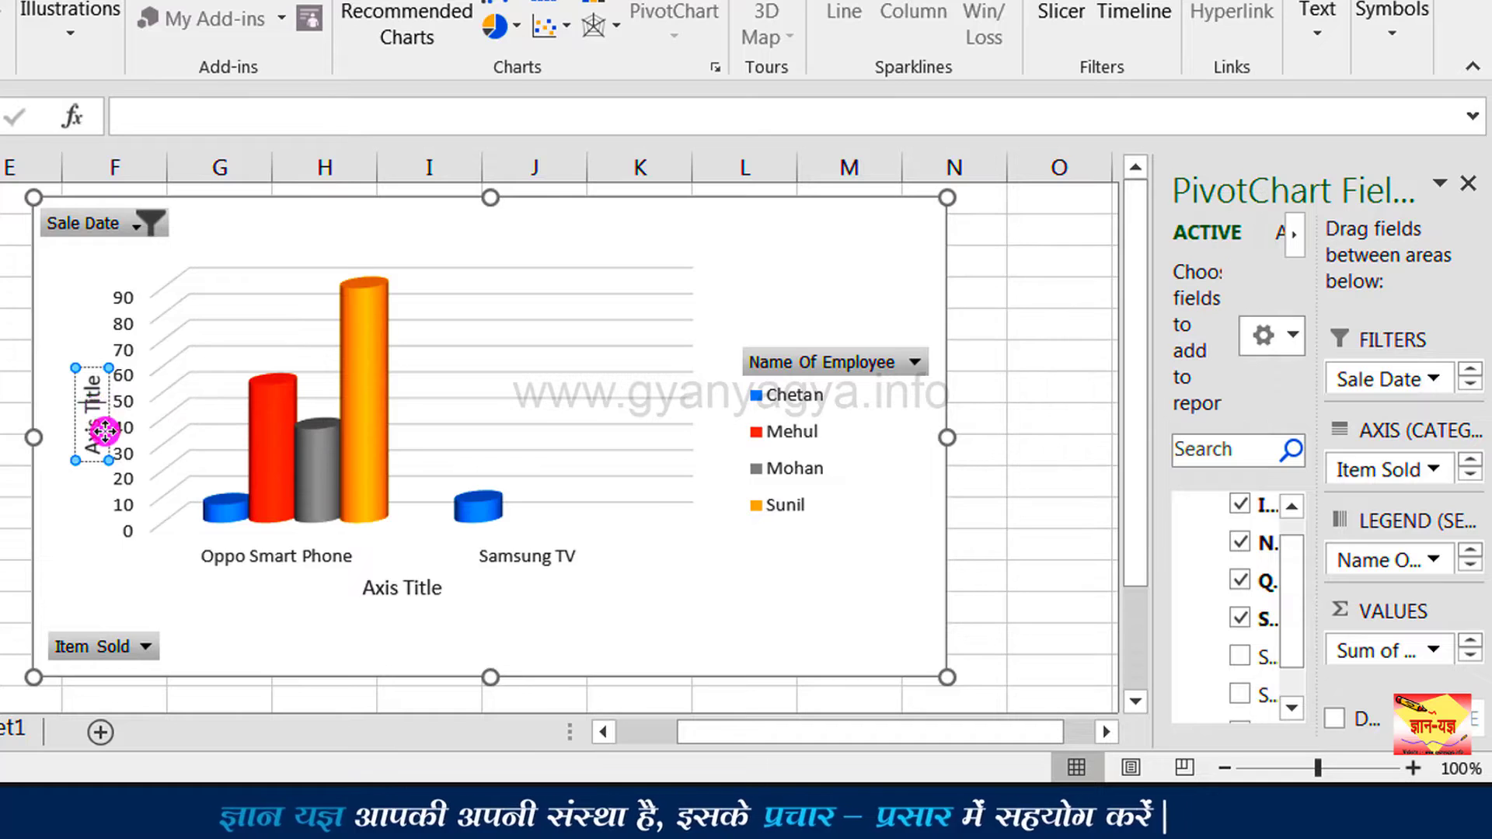
pyautogui.press('BackSpace')
pyautogui.press('BackSpace')
pyautogui.press('BackSpace')
pyautogui.press('BackSpace')
pyautogui.press('BackSpace')
pyautogui.press('BackSpace')
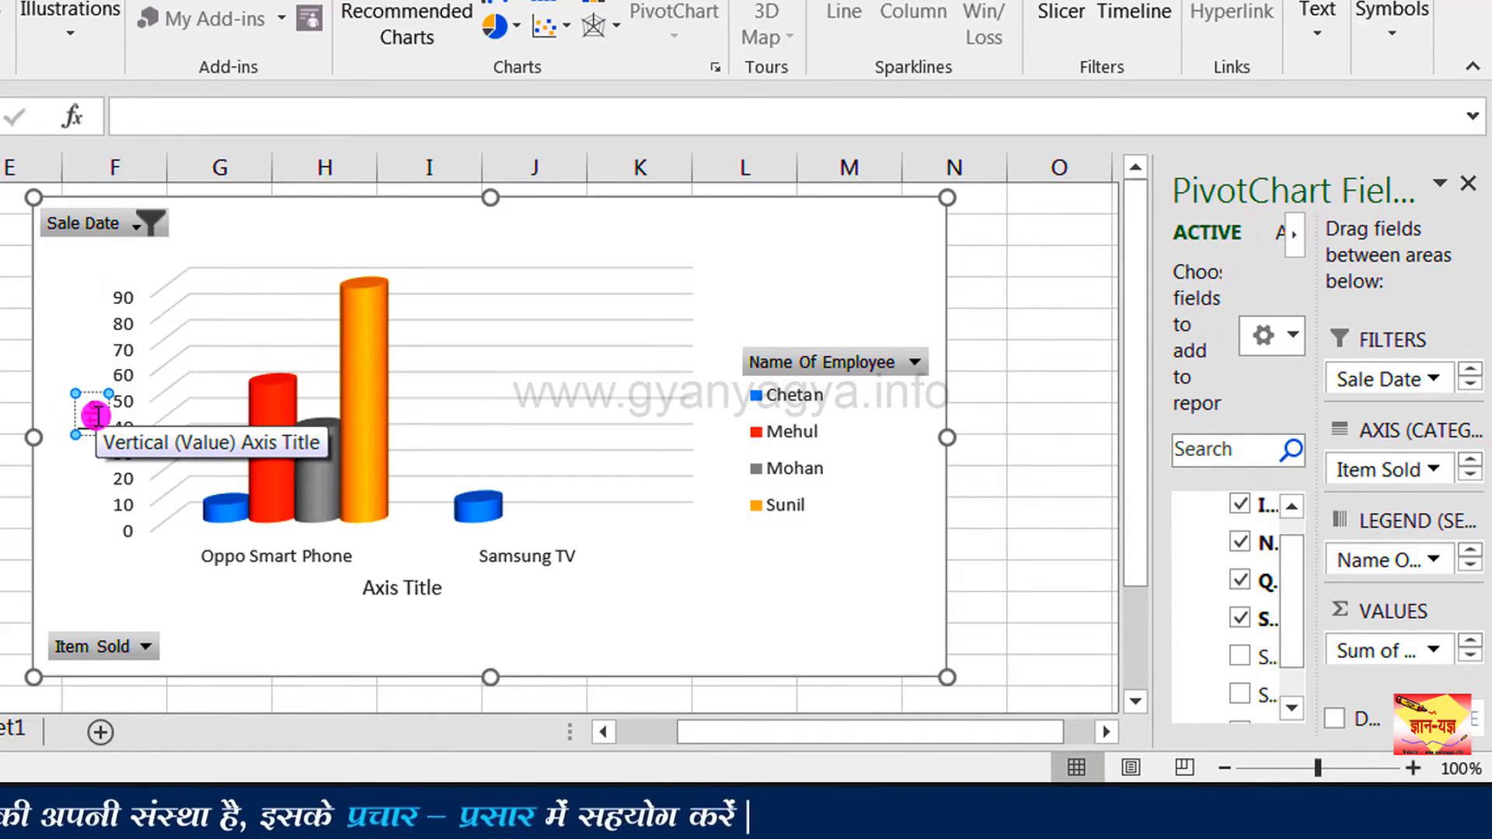
pyautogui.press('Delete')
pyautogui.press('Delete')
pyautogui.press('Delete')
pyautogui.press('Delete')
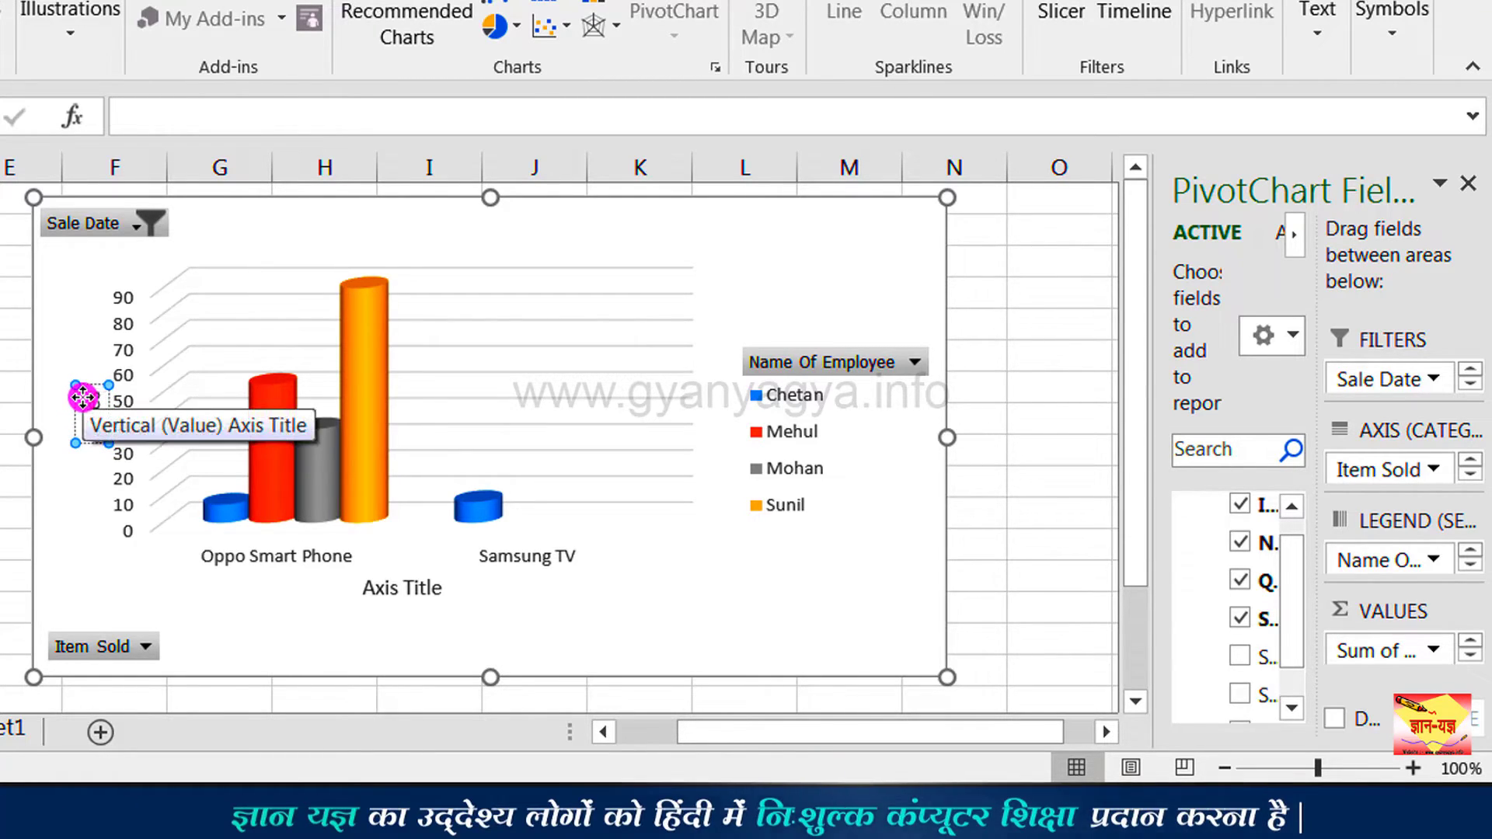
pyautogui.click(431, 593)
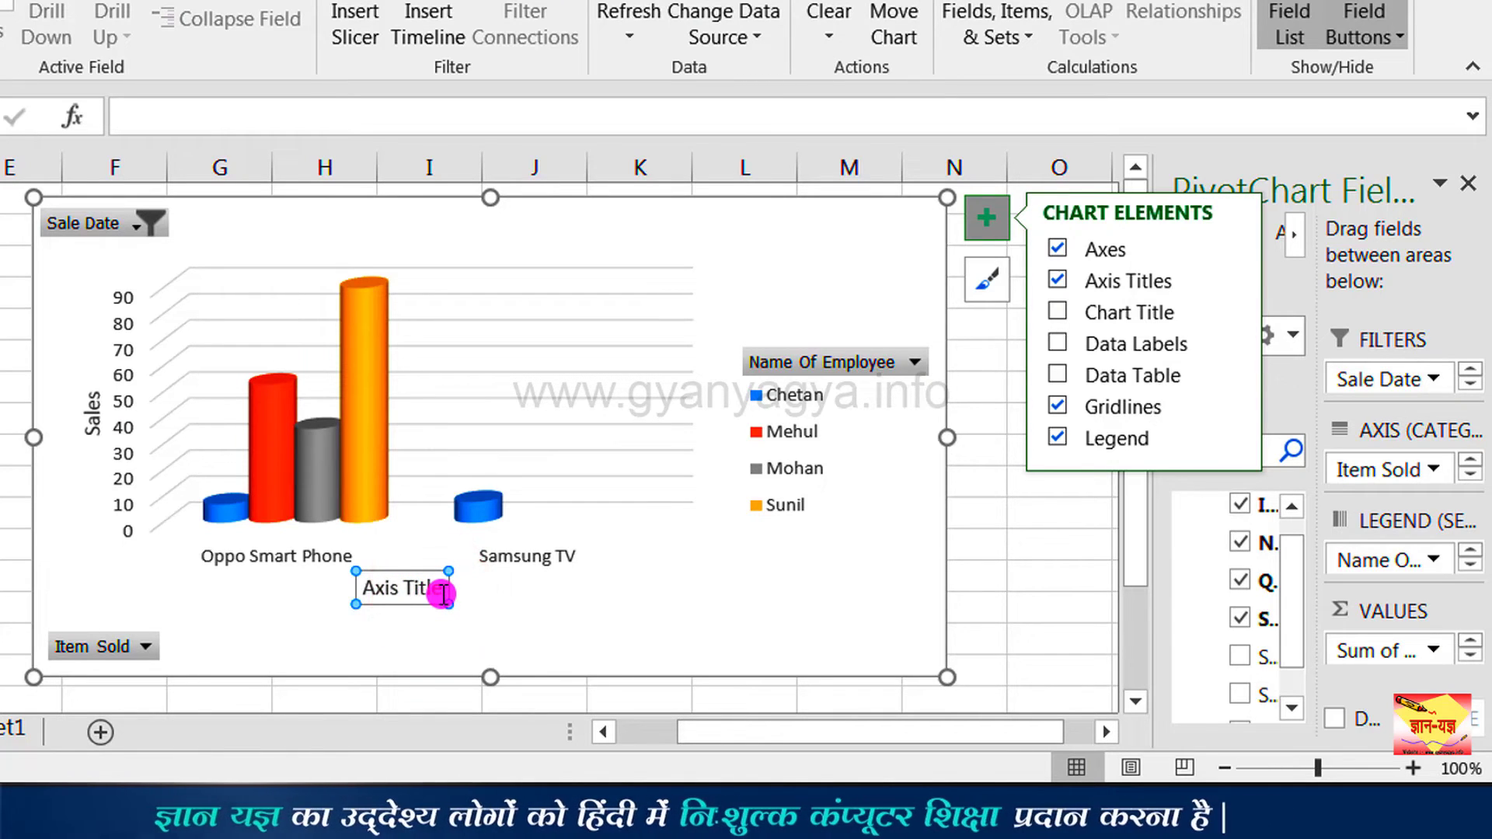
# Change the pivot chart's horizontal axis title to Product.
pyautogui.doubleClick(444, 595)
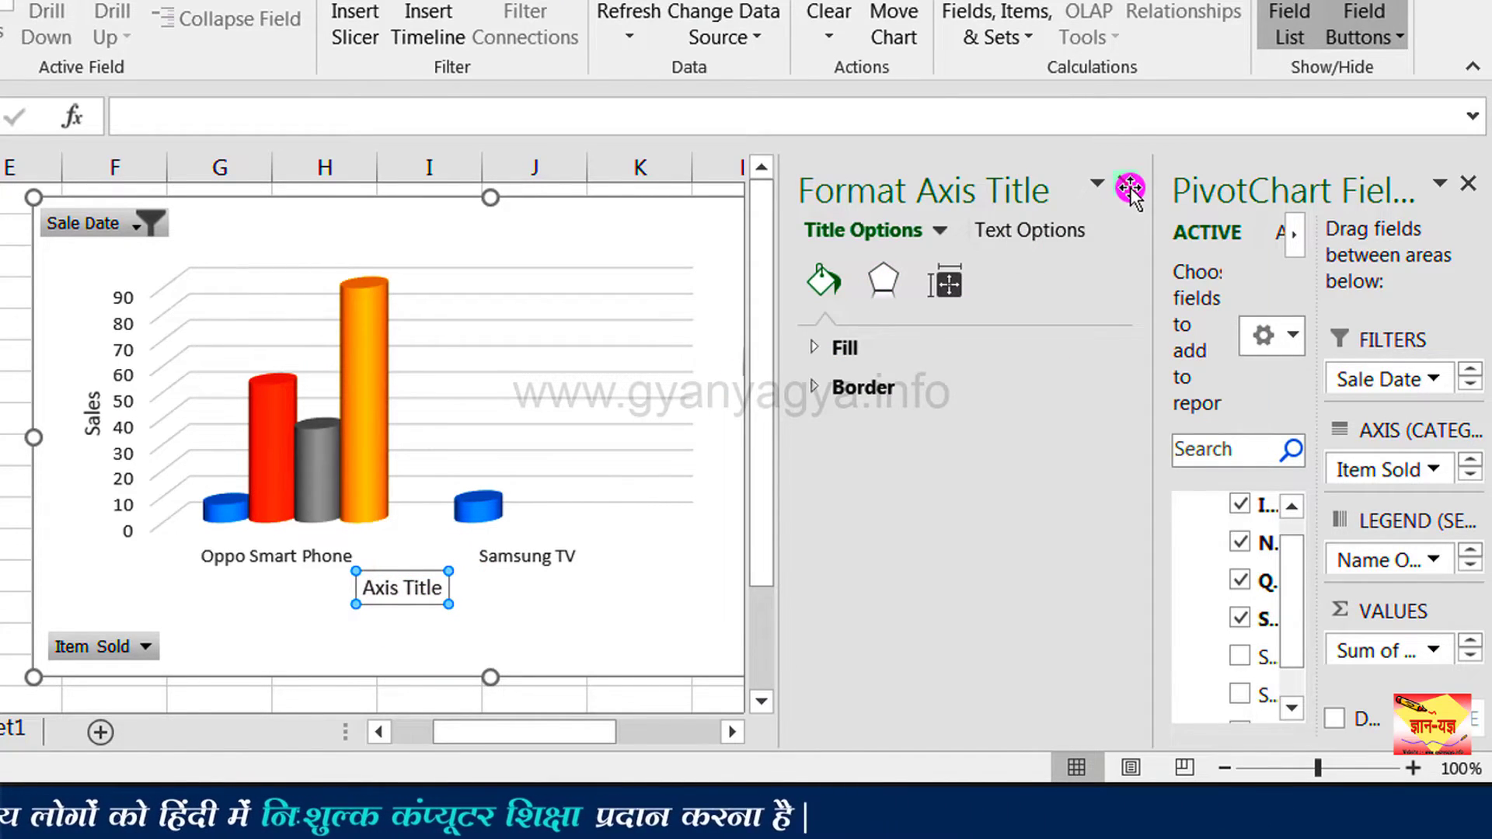
pyautogui.click(1127, 185)
pyautogui.click(433, 587)
pyautogui.press('BackSpace')
pyautogui.press('BackSpace')
pyautogui.press('BackSpace')
pyautogui.press('BackSpace')
pyautogui.press('BackSpace')
pyautogui.press('BackSpace')
pyautogui.press('BackSpace')
pyautogui.press('BackSpace')
pyautogui.press('BackSpace')
pyautogui.press('BackSpace')
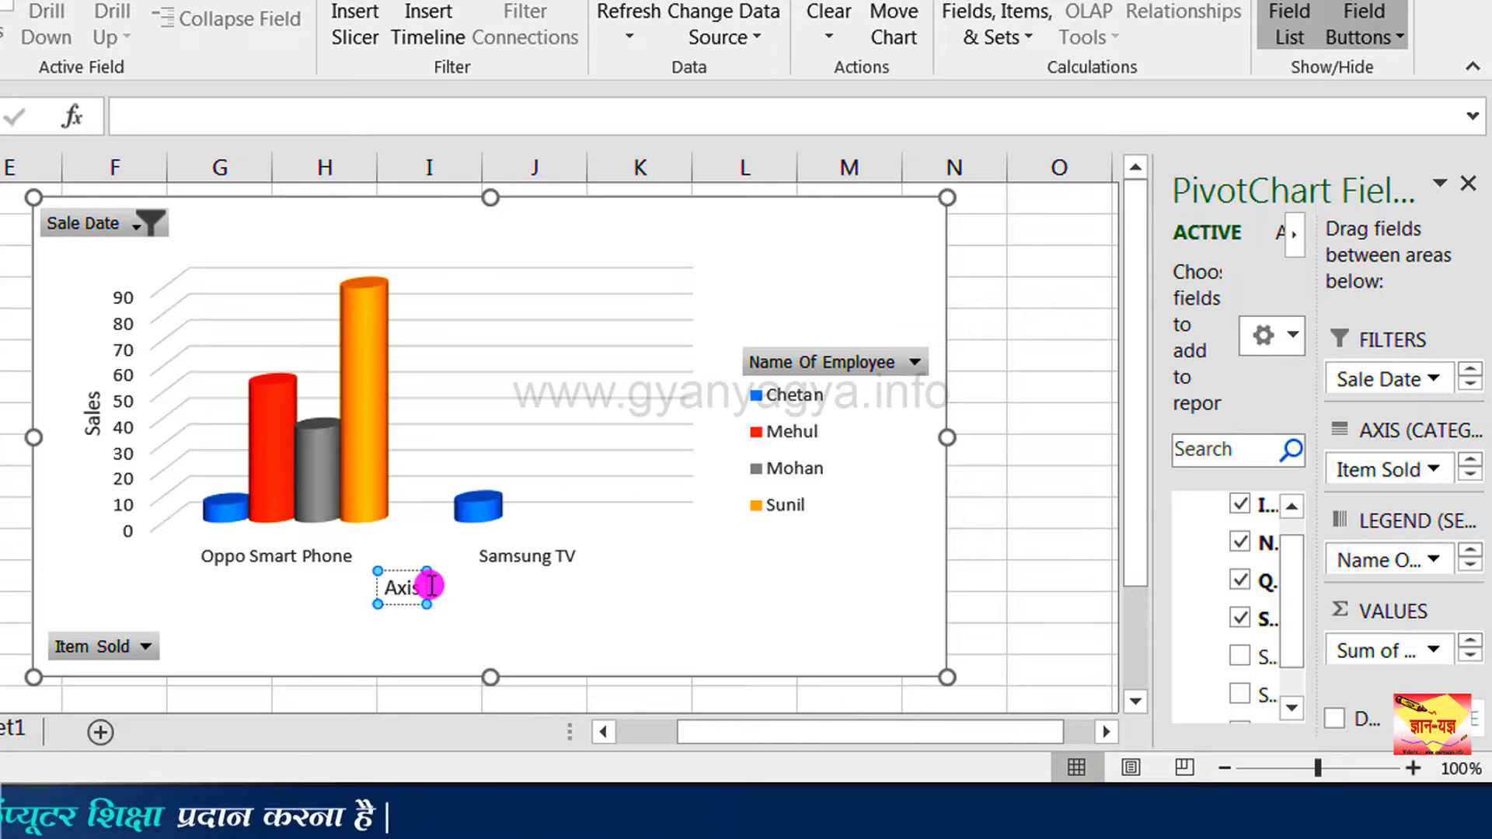
pyautogui.write('Produ')
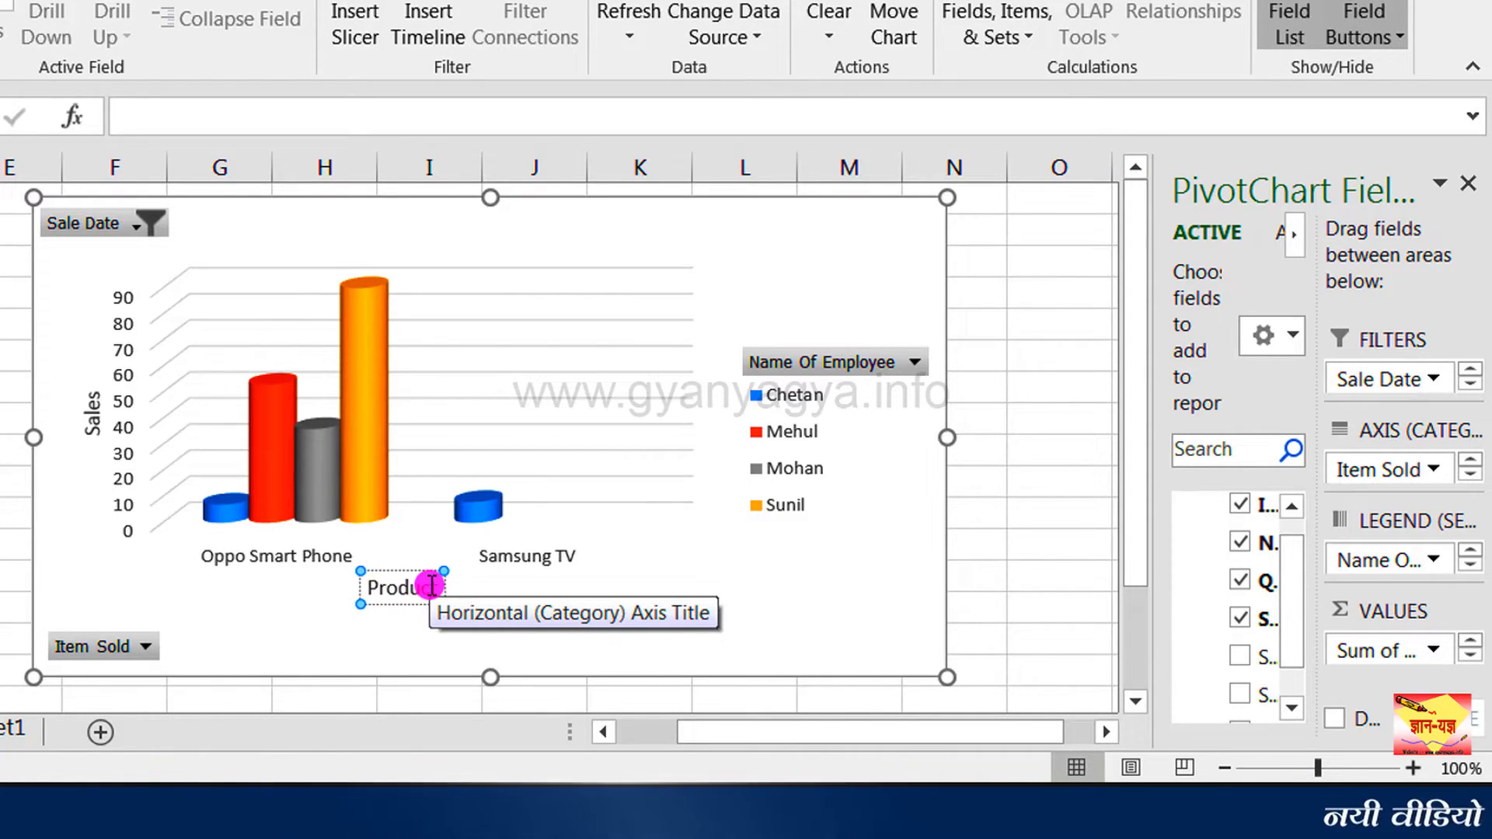
pyautogui.write('ct')
pyautogui.click(486, 602)
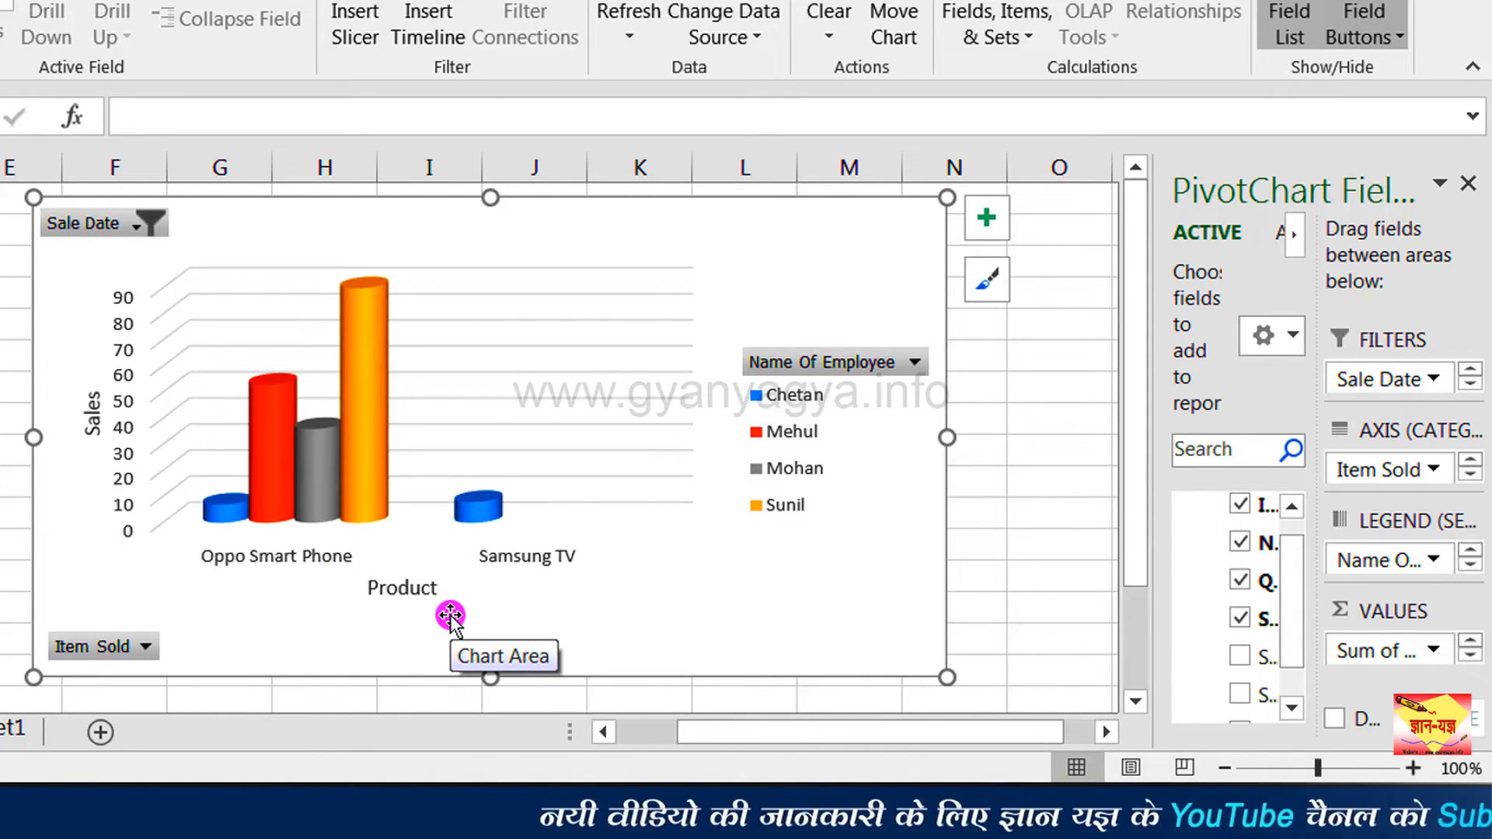
# Add a chart title to the pivot chart and set its text to "Sales Chart of Electronic Showroom".
pyautogui.click(985, 220)
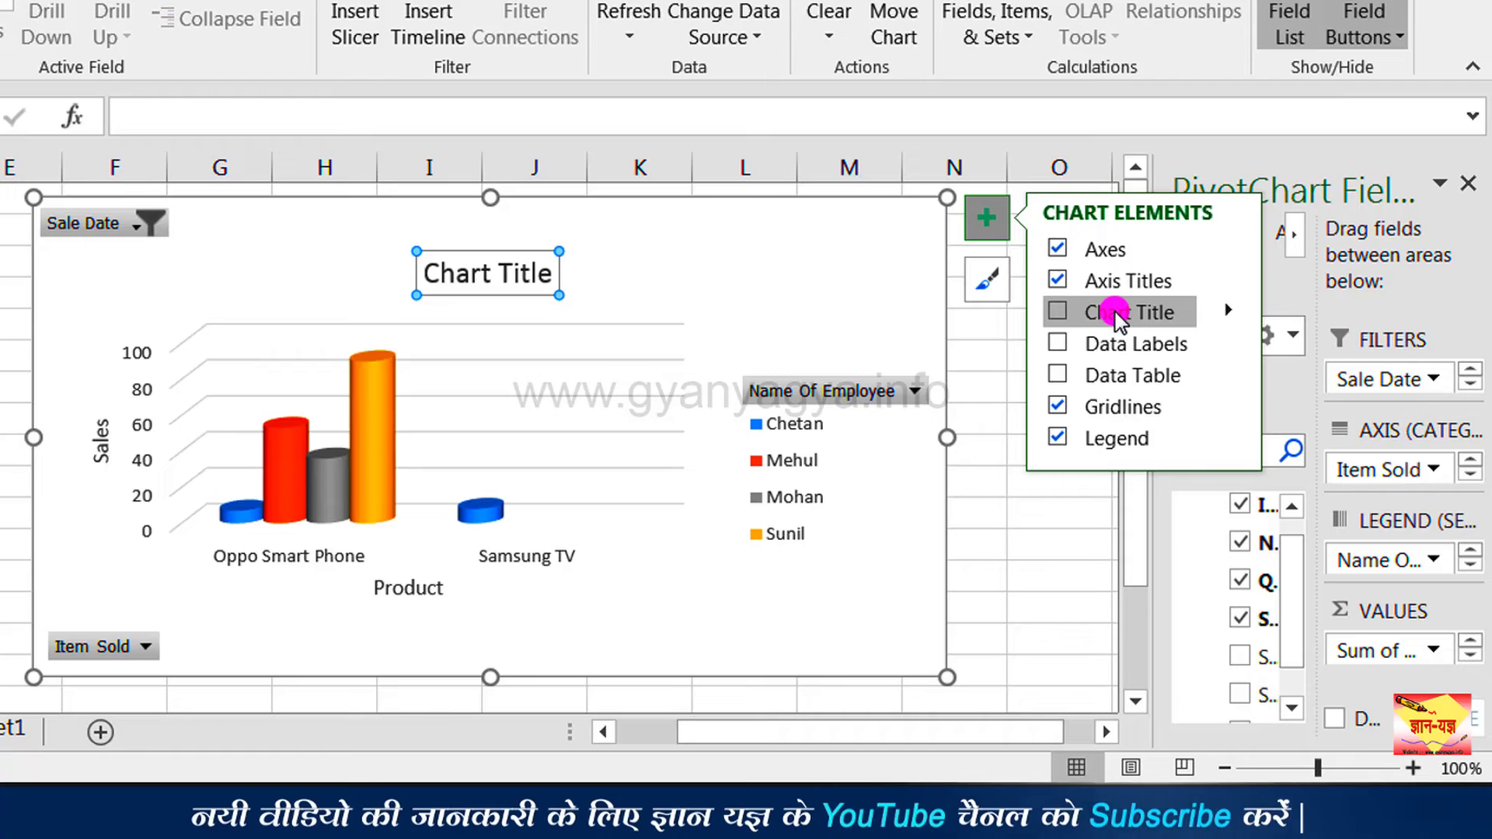
pyautogui.click(1055, 312)
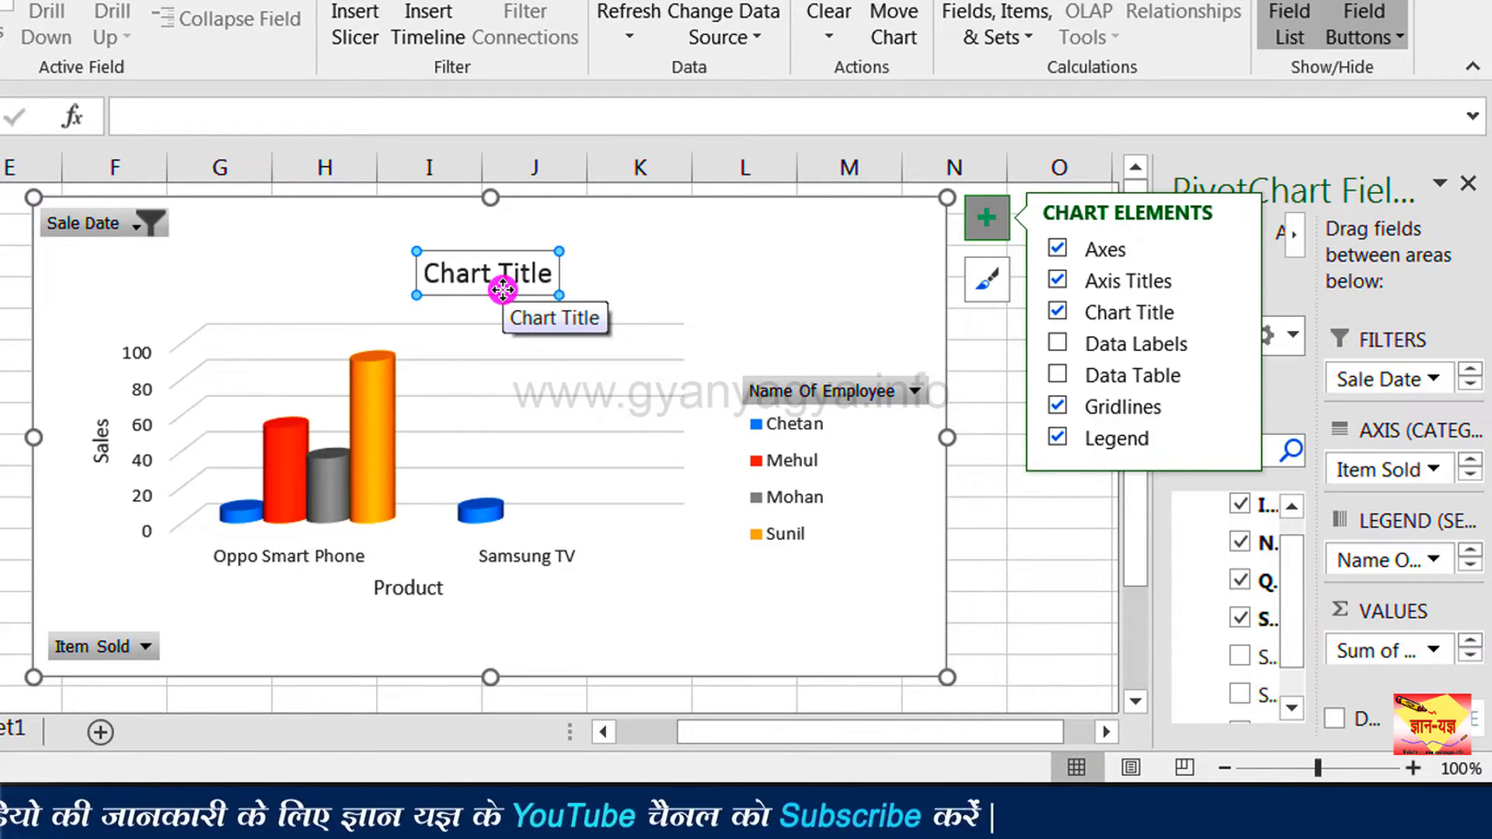
pyautogui.moveTo(551, 272); pyautogui.dragTo(456, 273)
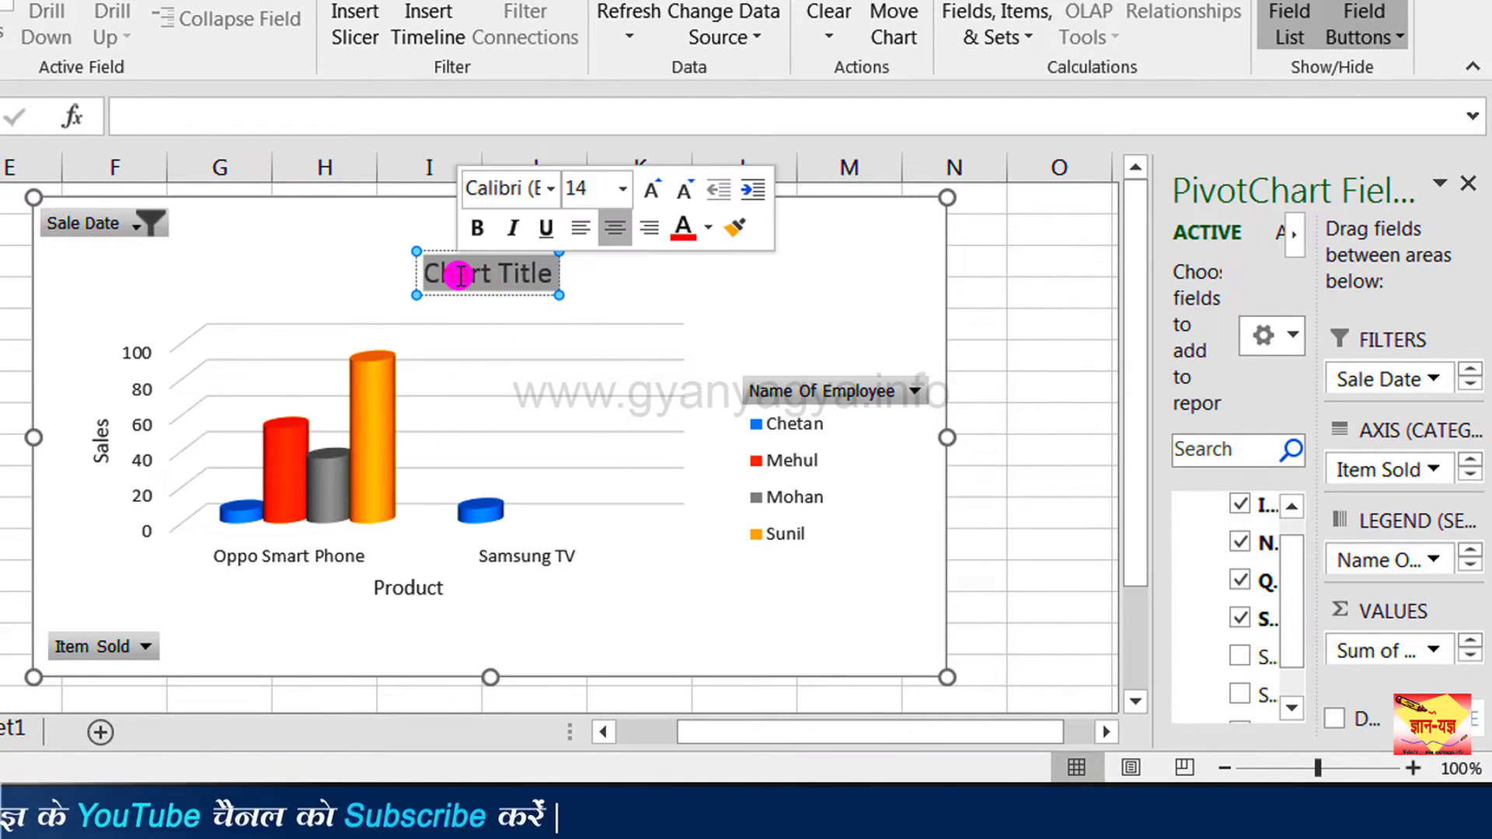
pyautogui.write('Sales')
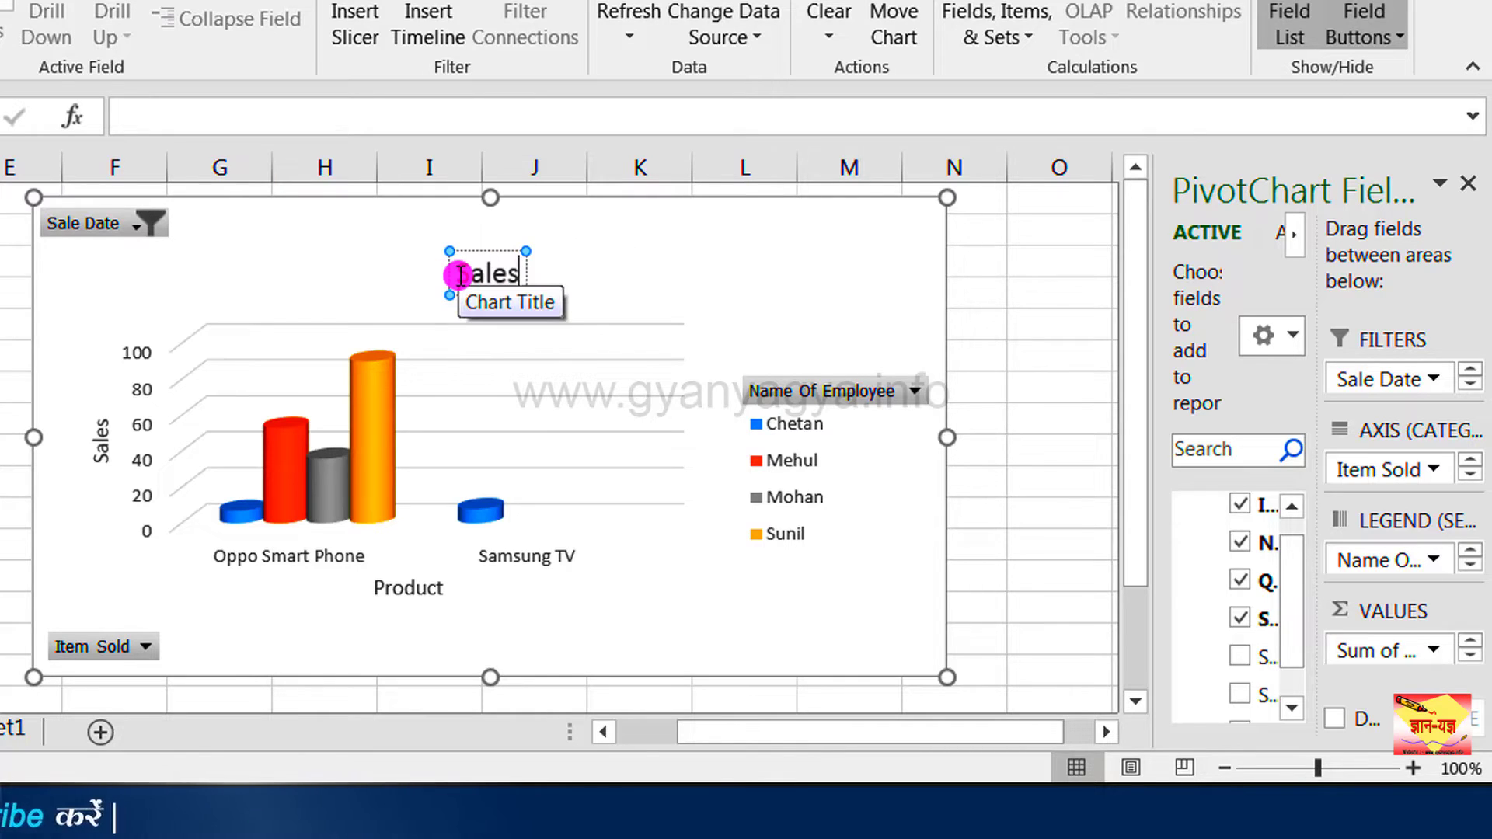
pyautogui.write(' Cha')
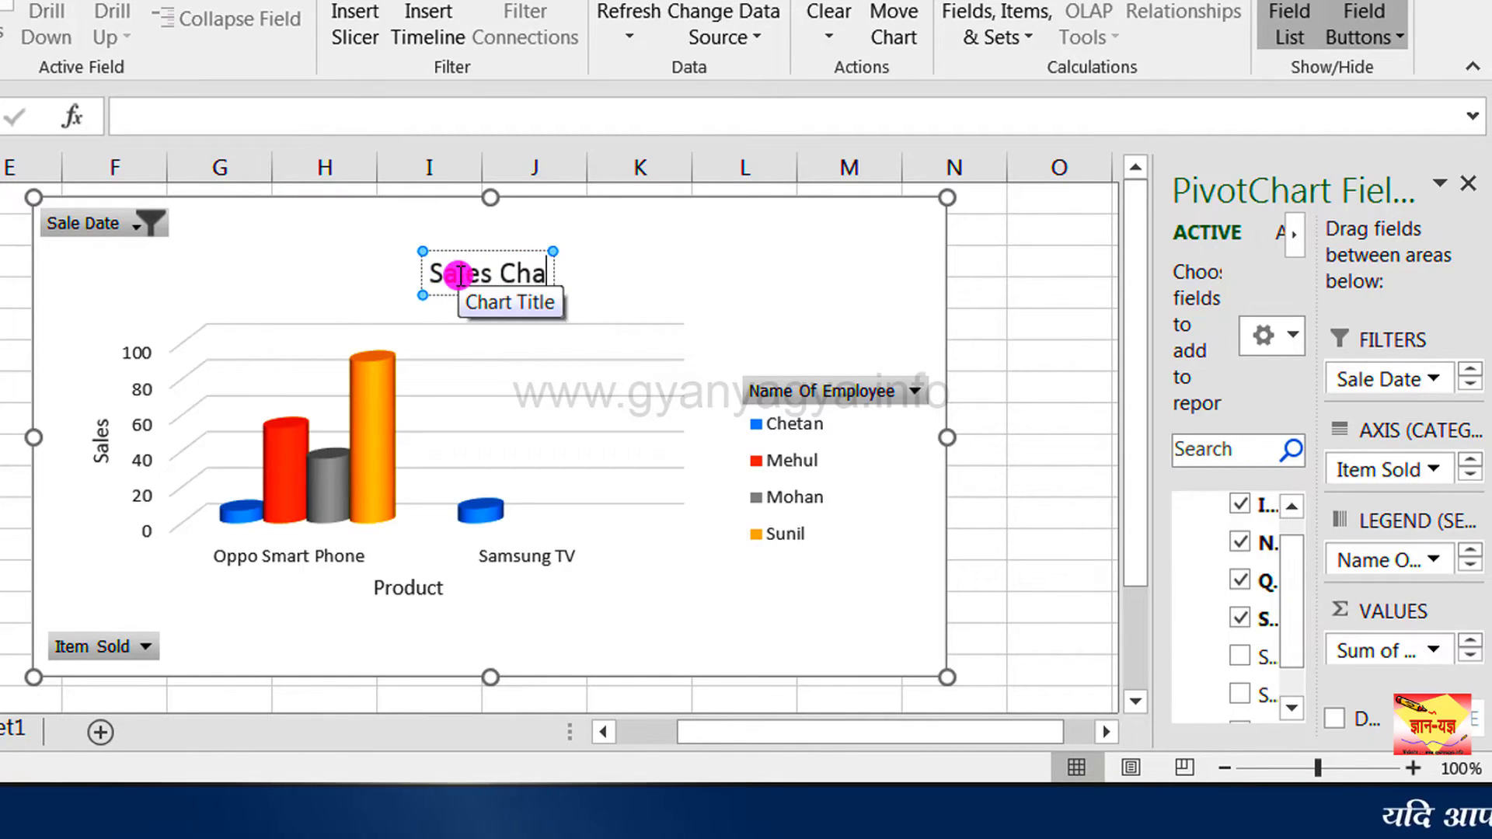
pyautogui.write('rt')
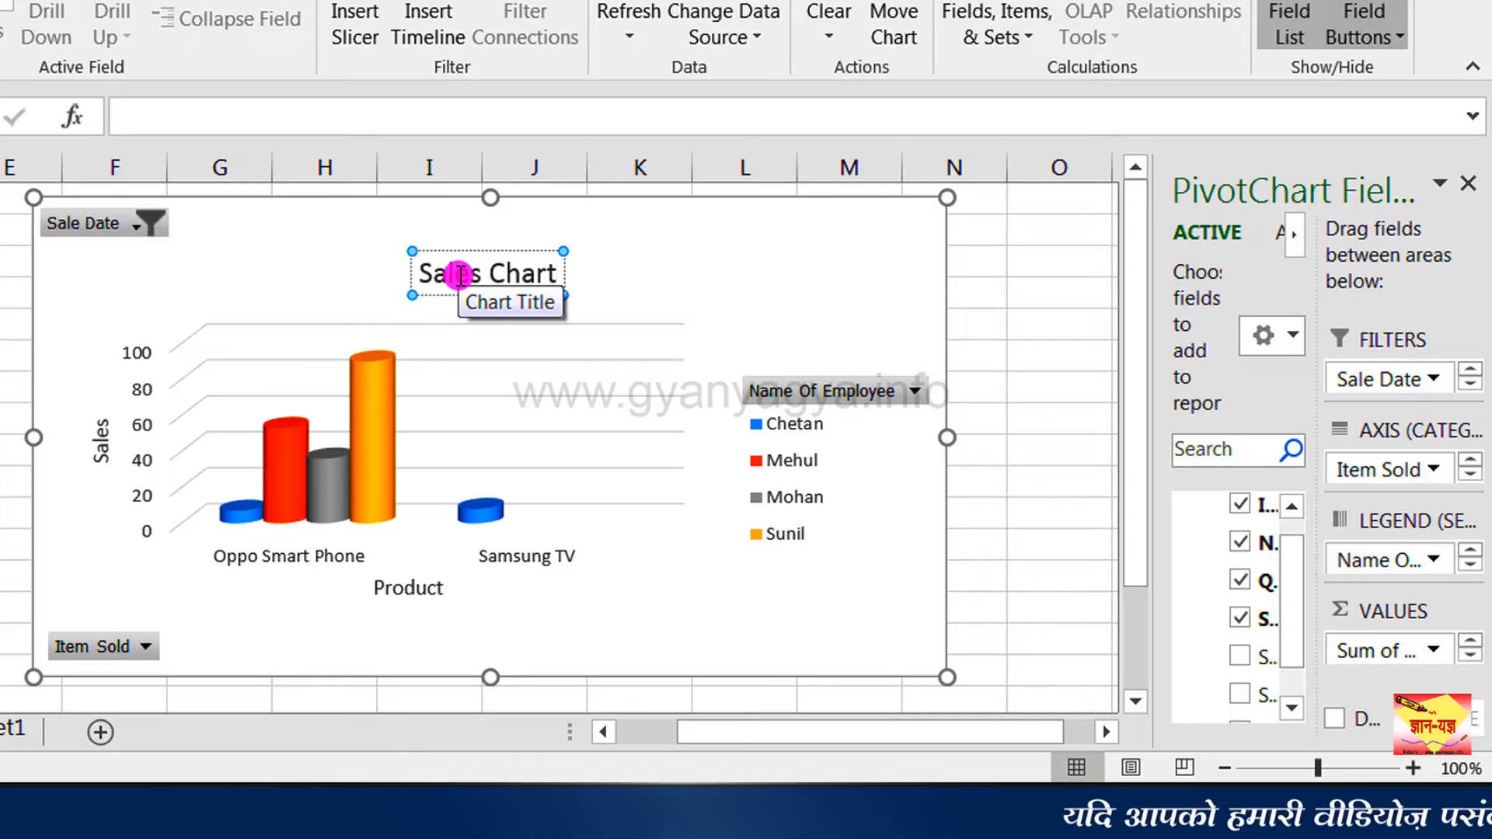
pyautogui.write(' of Electronic Showroom')
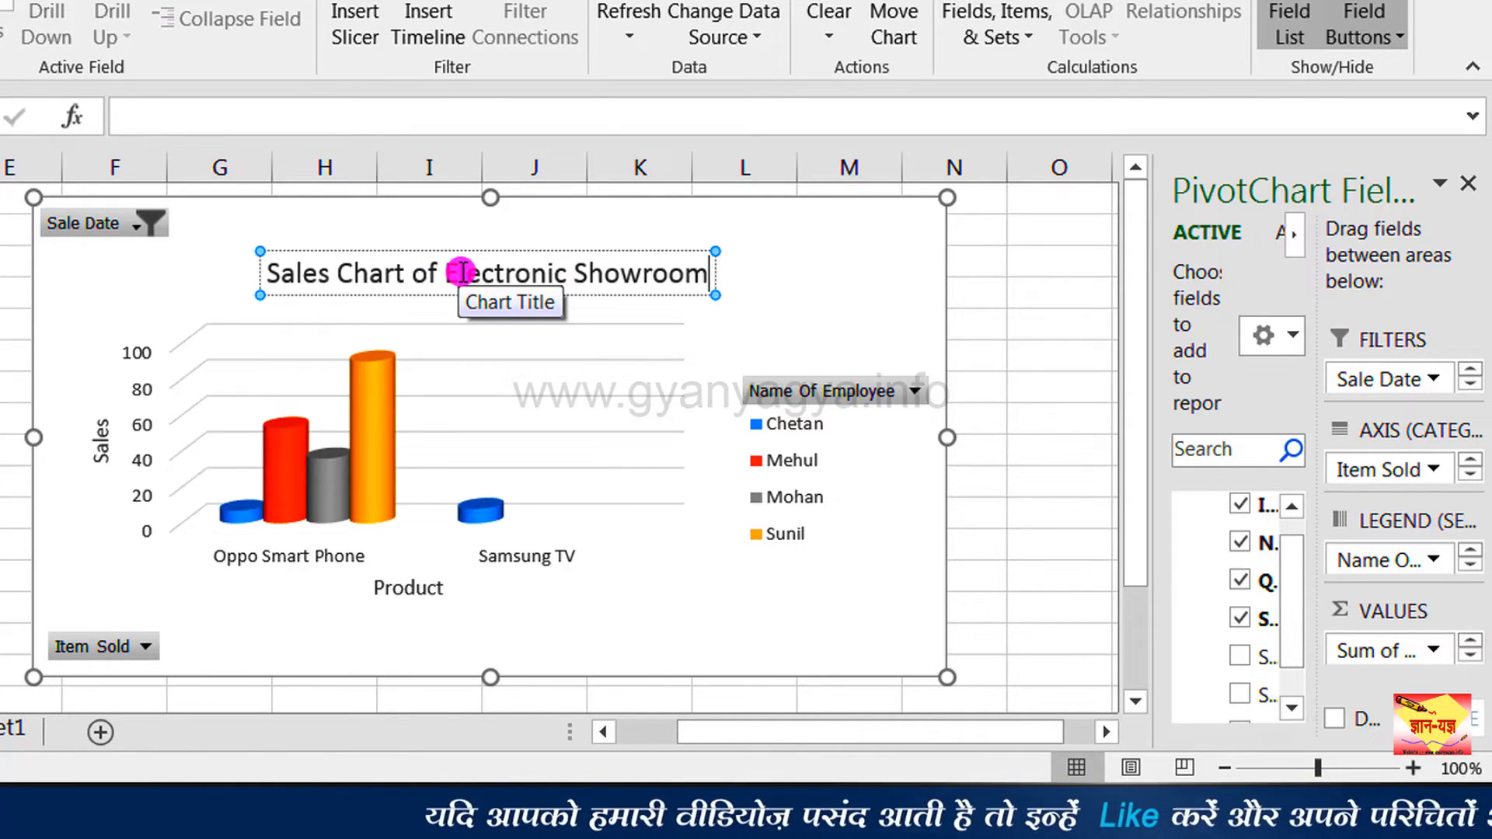
pyautogui.press('Return')
pyautogui.press('BackSpace')
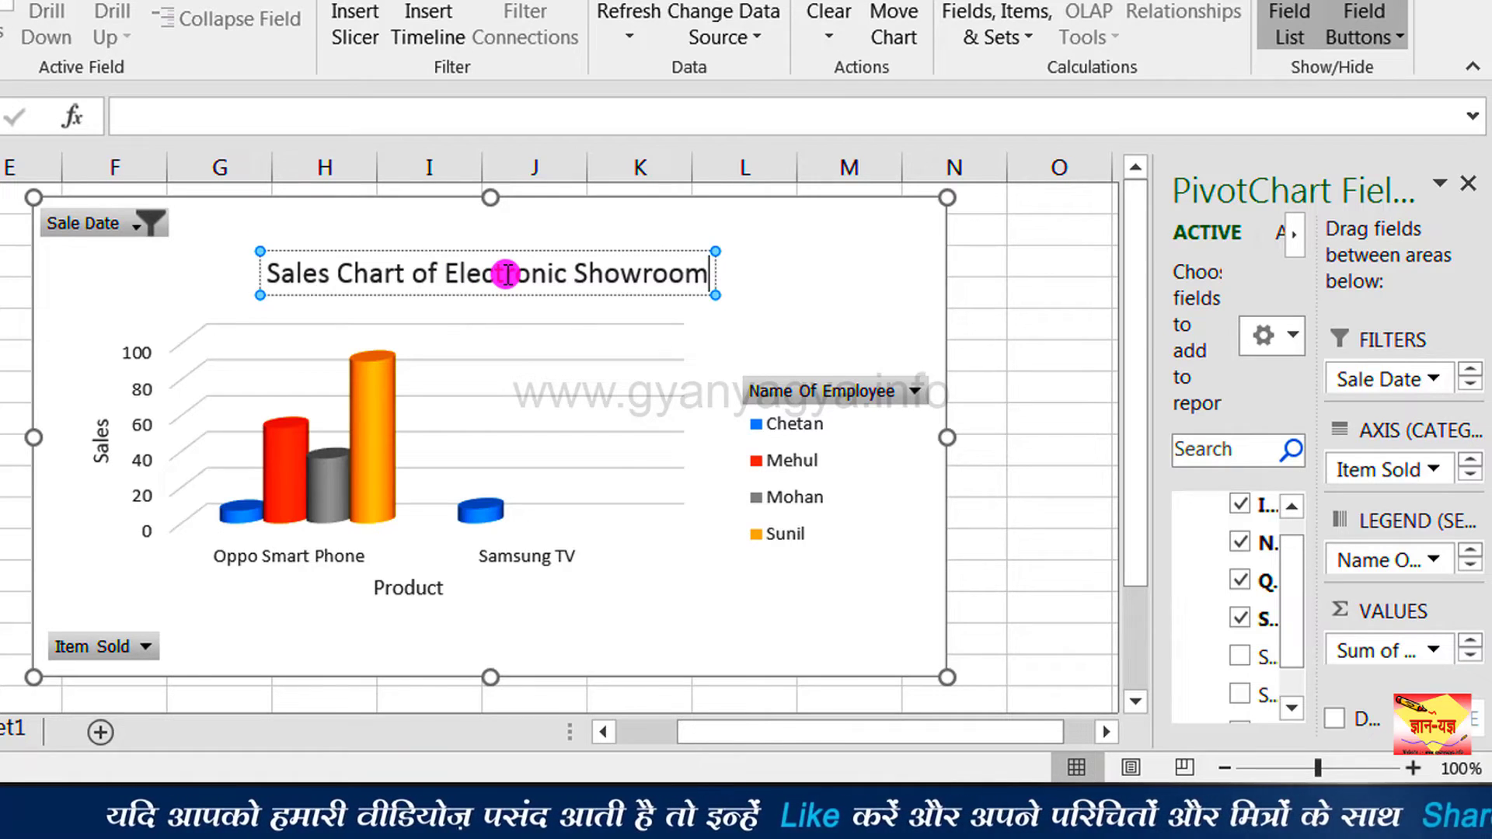
pyautogui.click(816, 292)
# Add data labels and a data table to the pivot chart, and open the data table's legend key options.
pyautogui.click(988, 218)
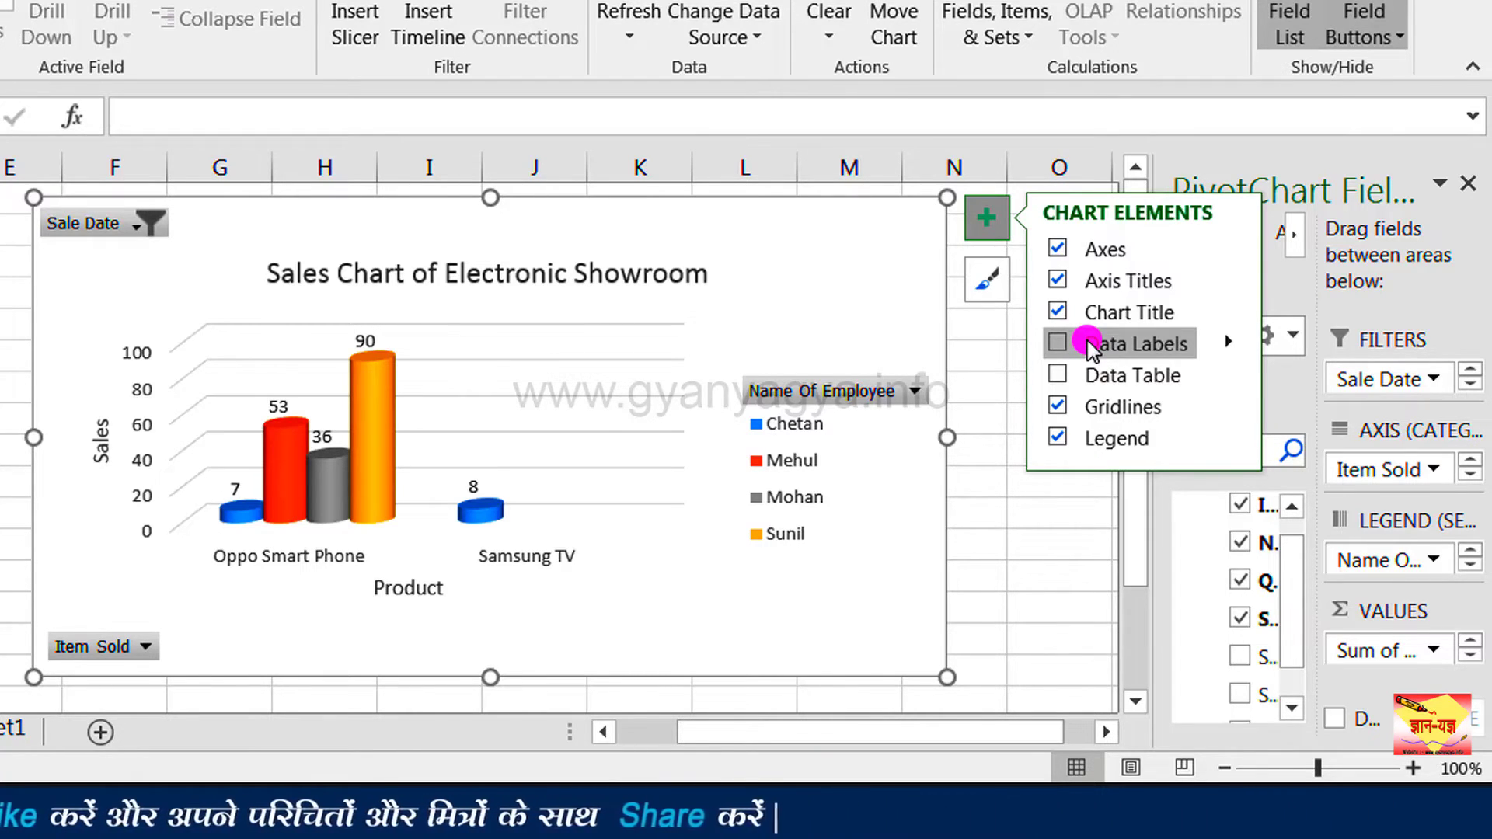
pyautogui.click(1057, 348)
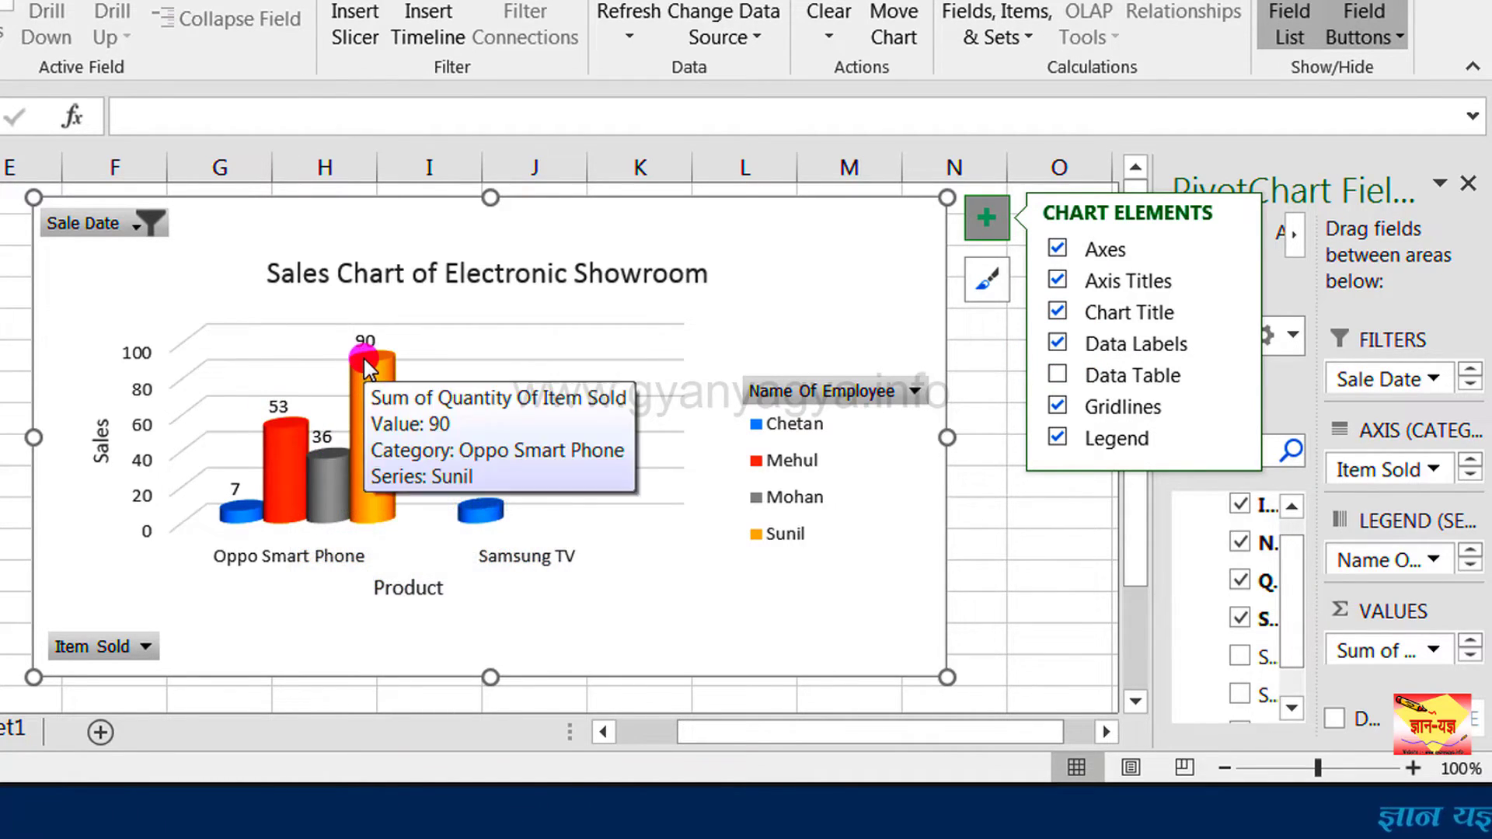
pyautogui.moveTo(488, 513)
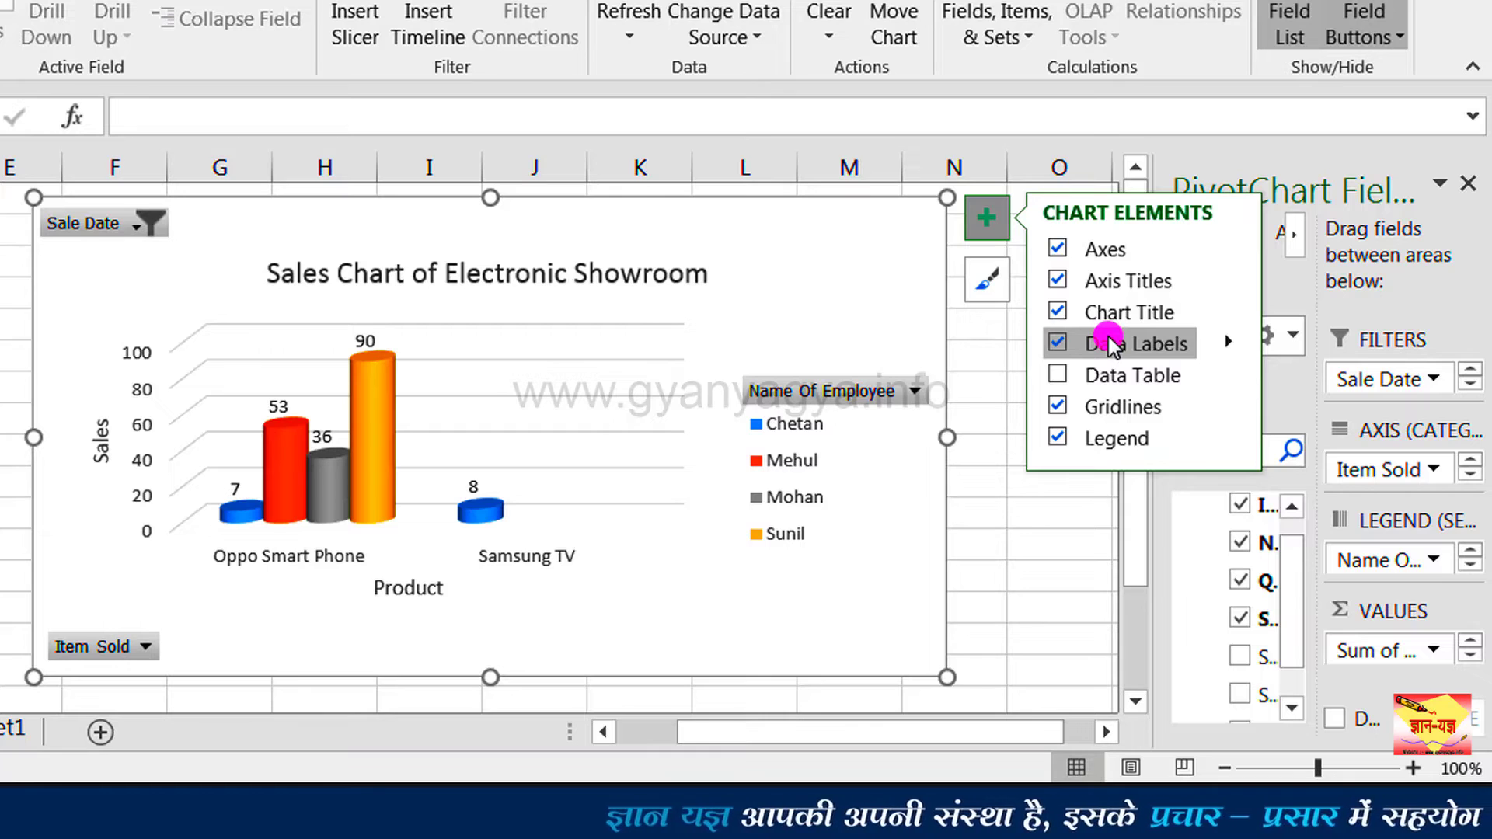
pyautogui.click(1060, 374)
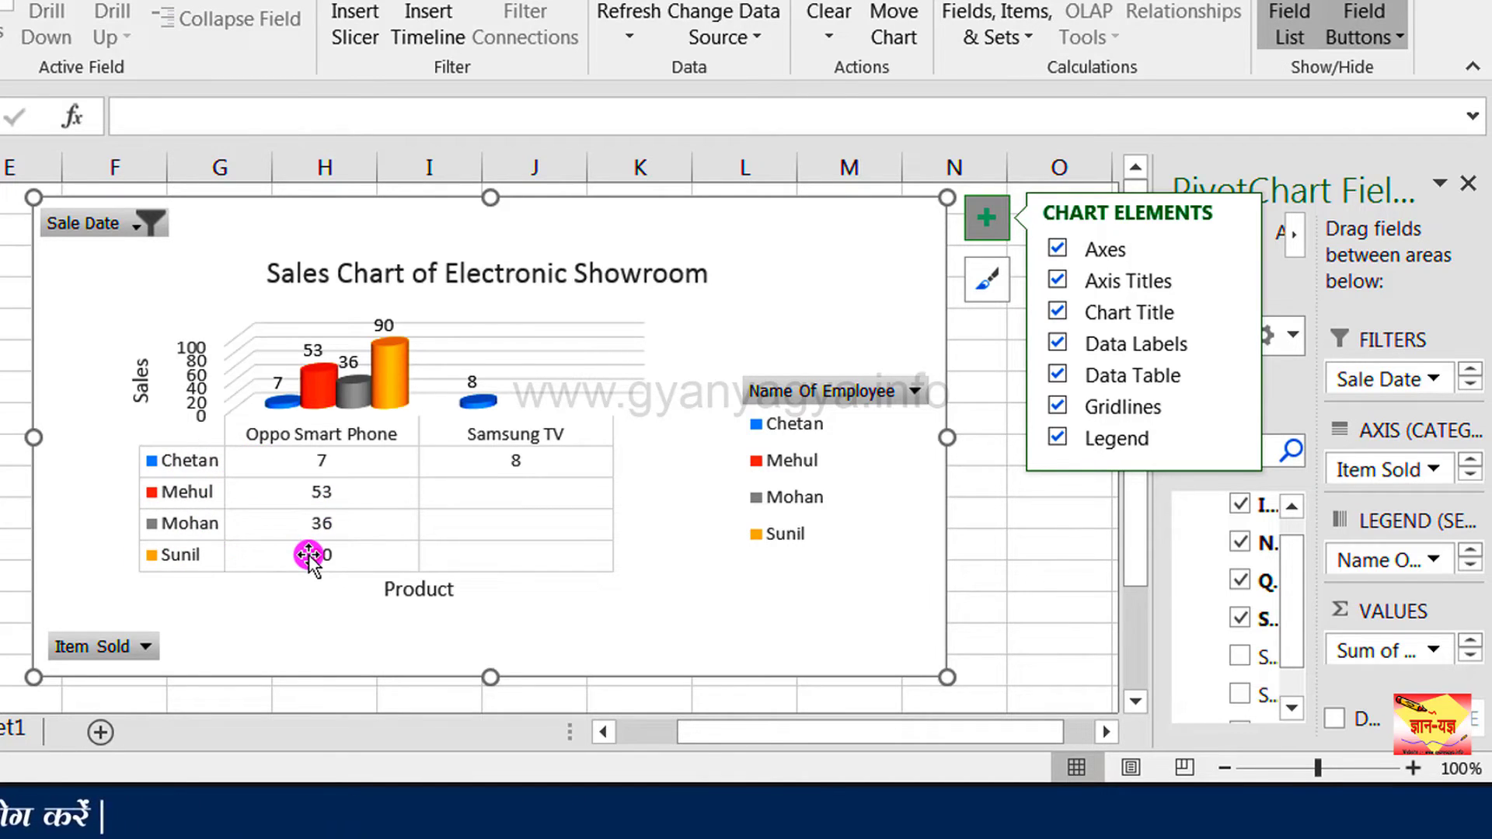
pyautogui.click(1228, 374)
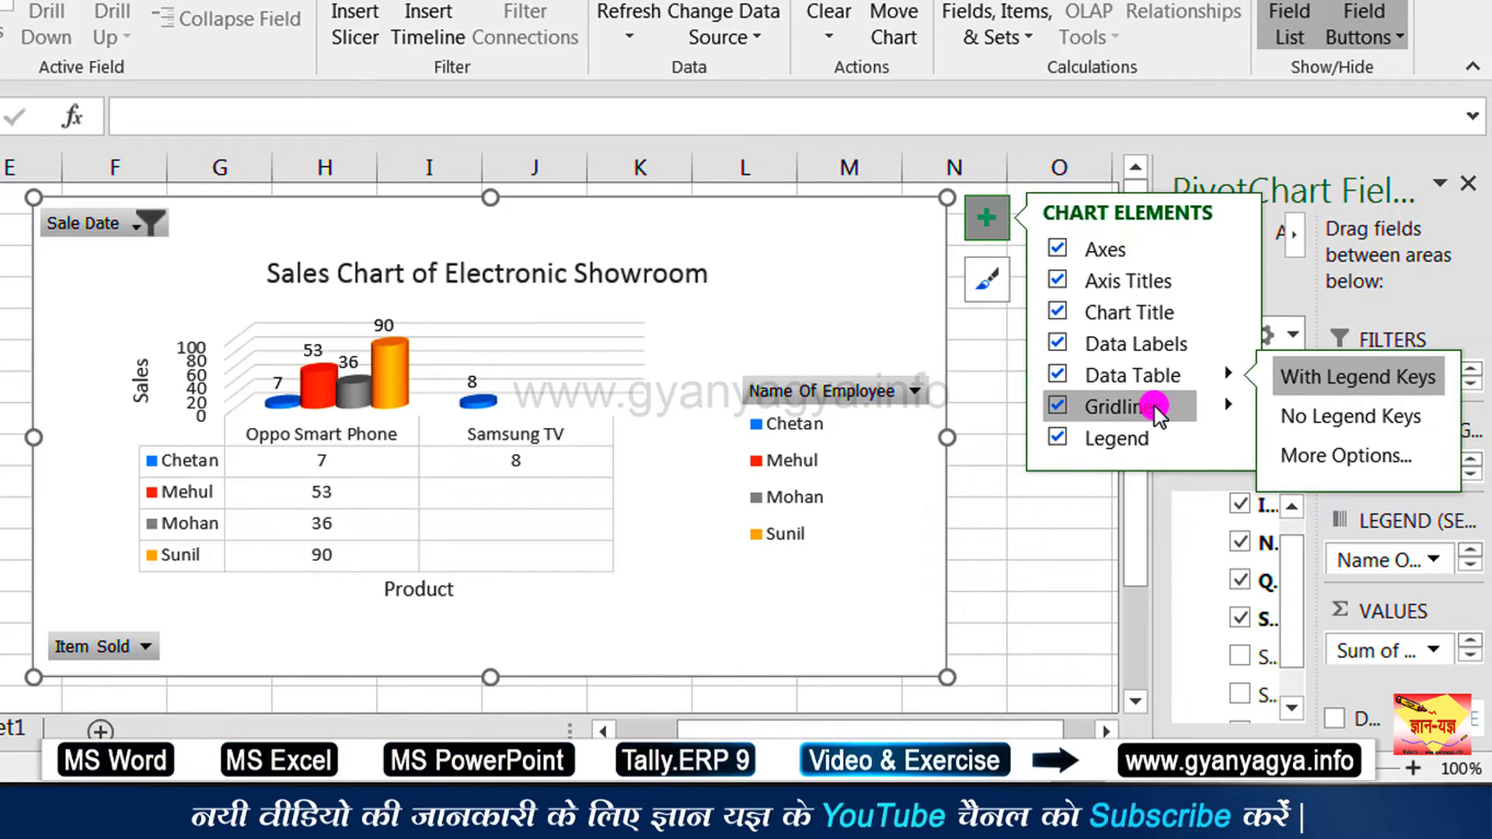
# Hide and redisplay the pivot chart's gridlines.
pyautogui.click(1058, 408)
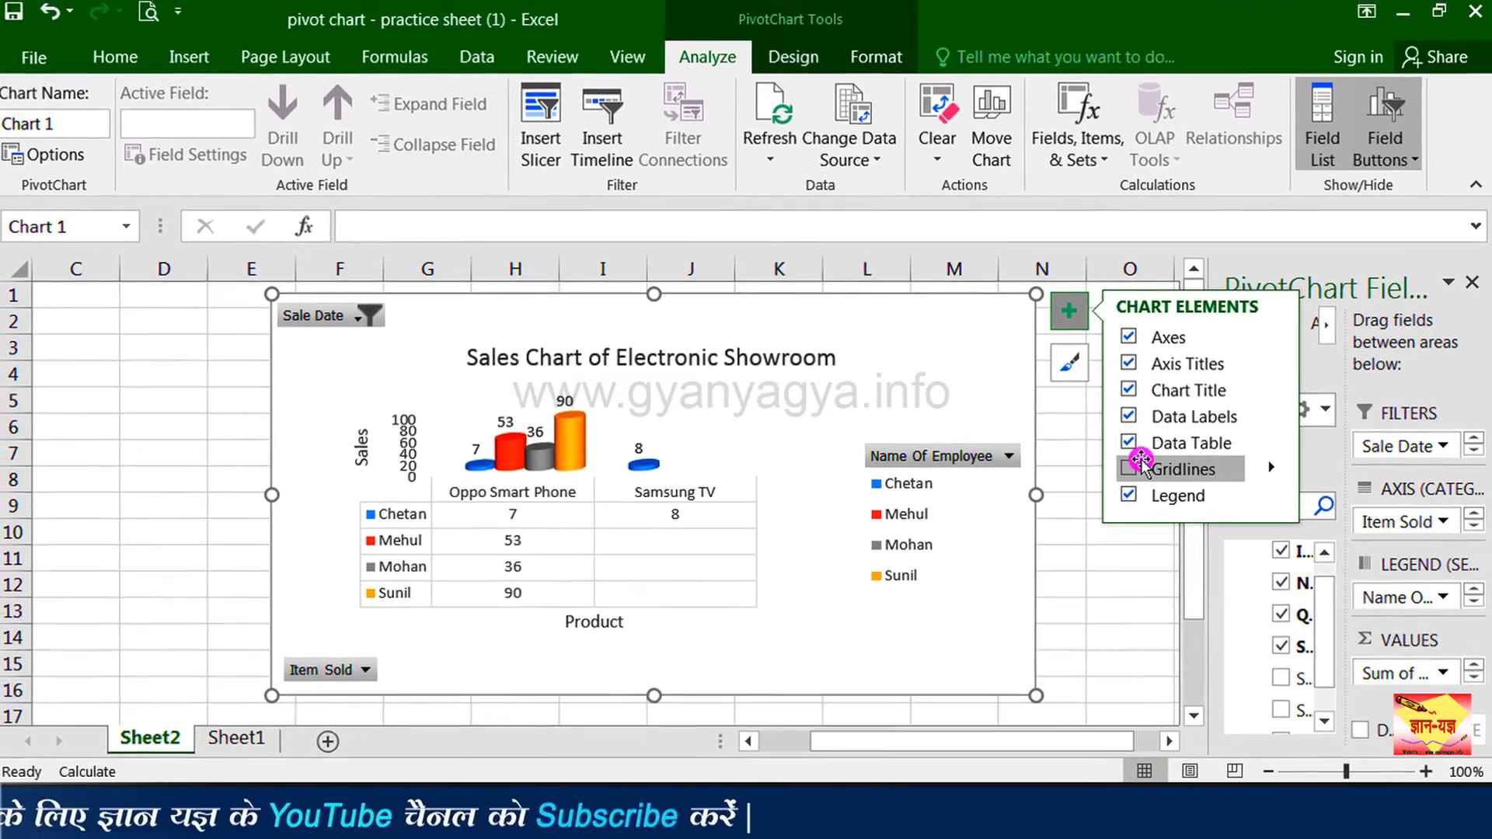
pyautogui.click(1086, 424)
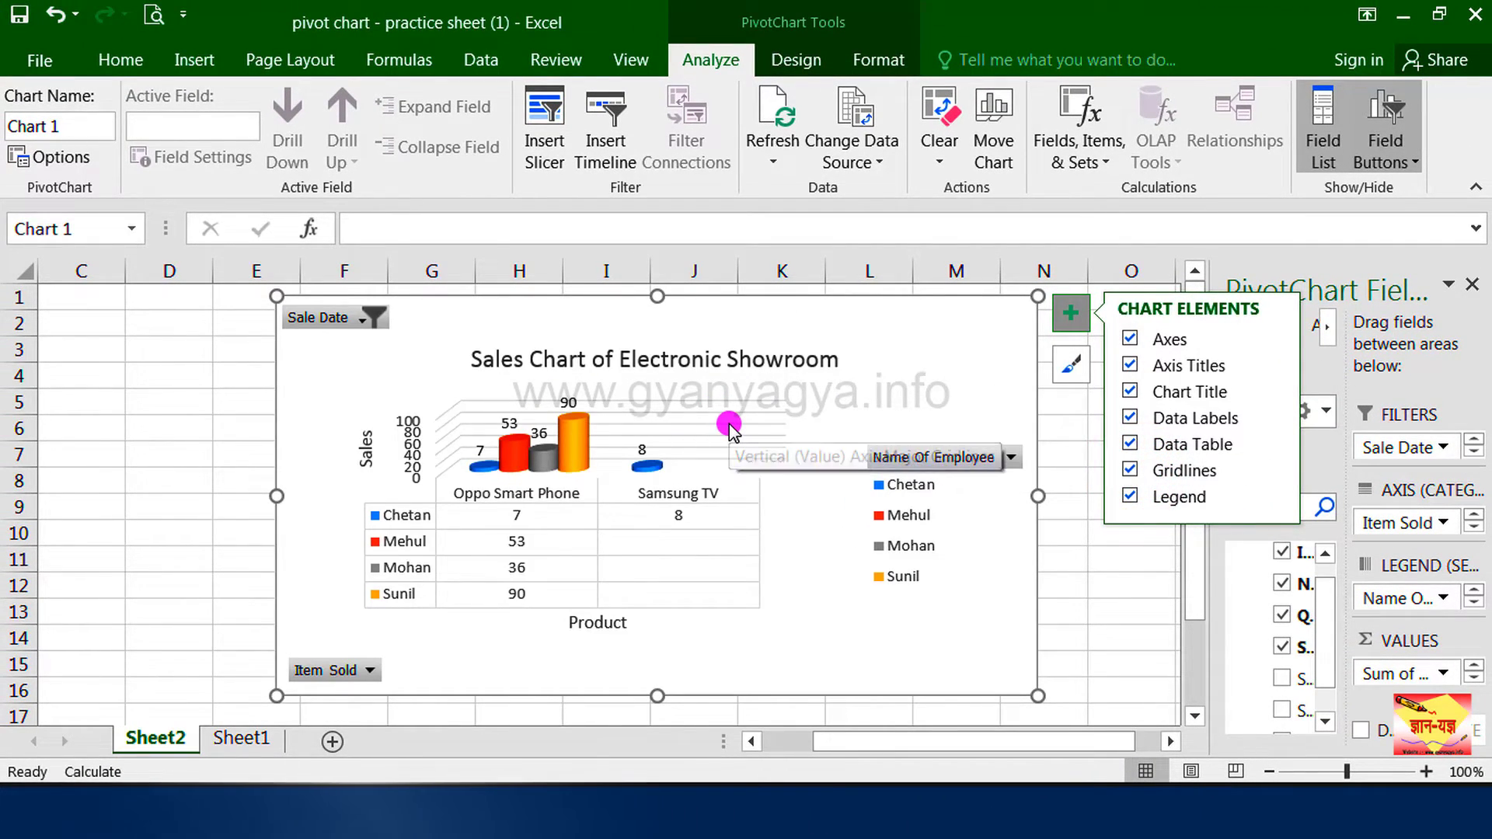
pyautogui.click(1131, 470)
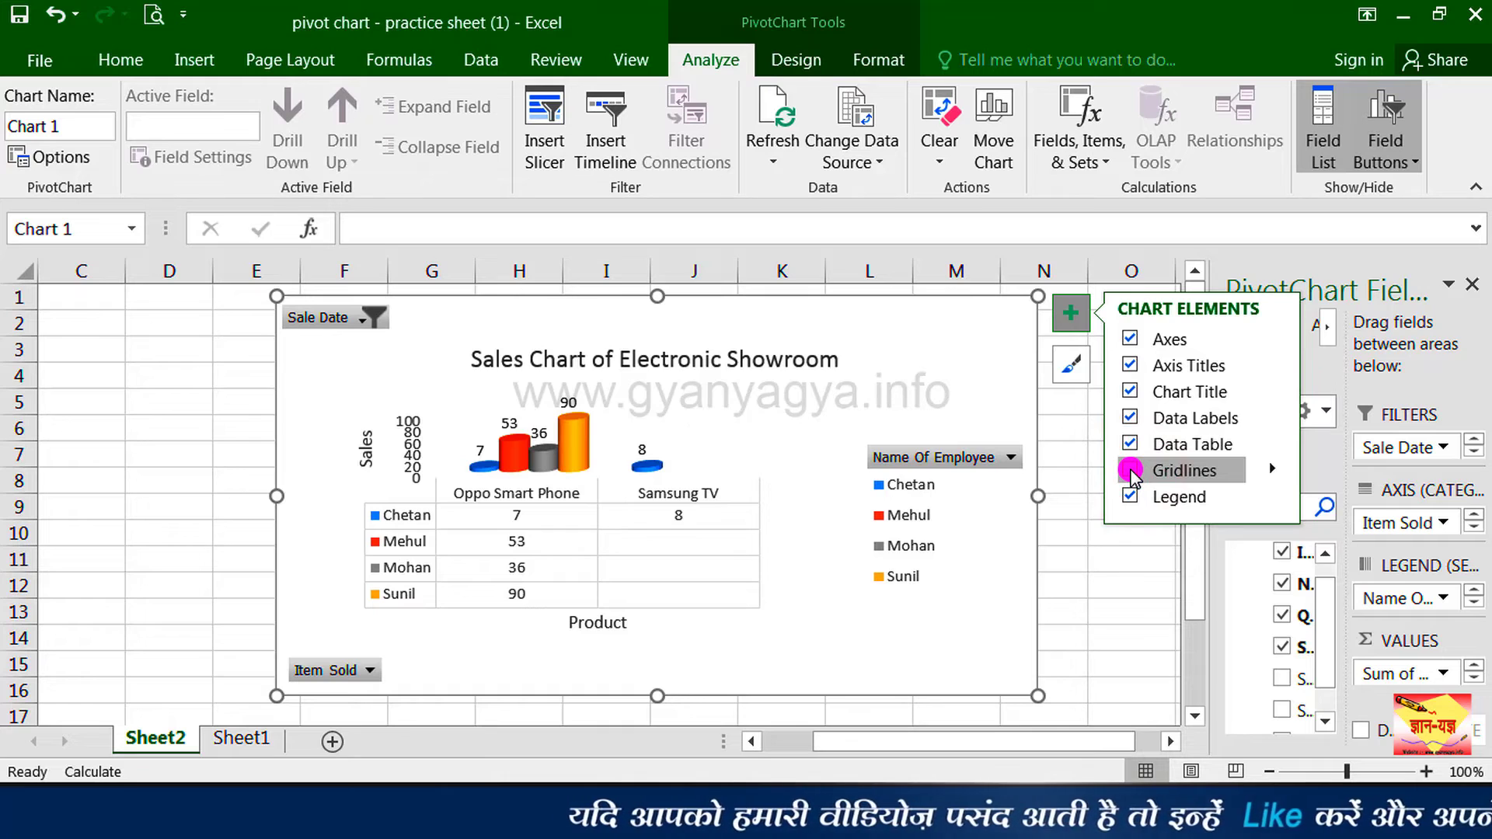
pyautogui.click(1131, 471)
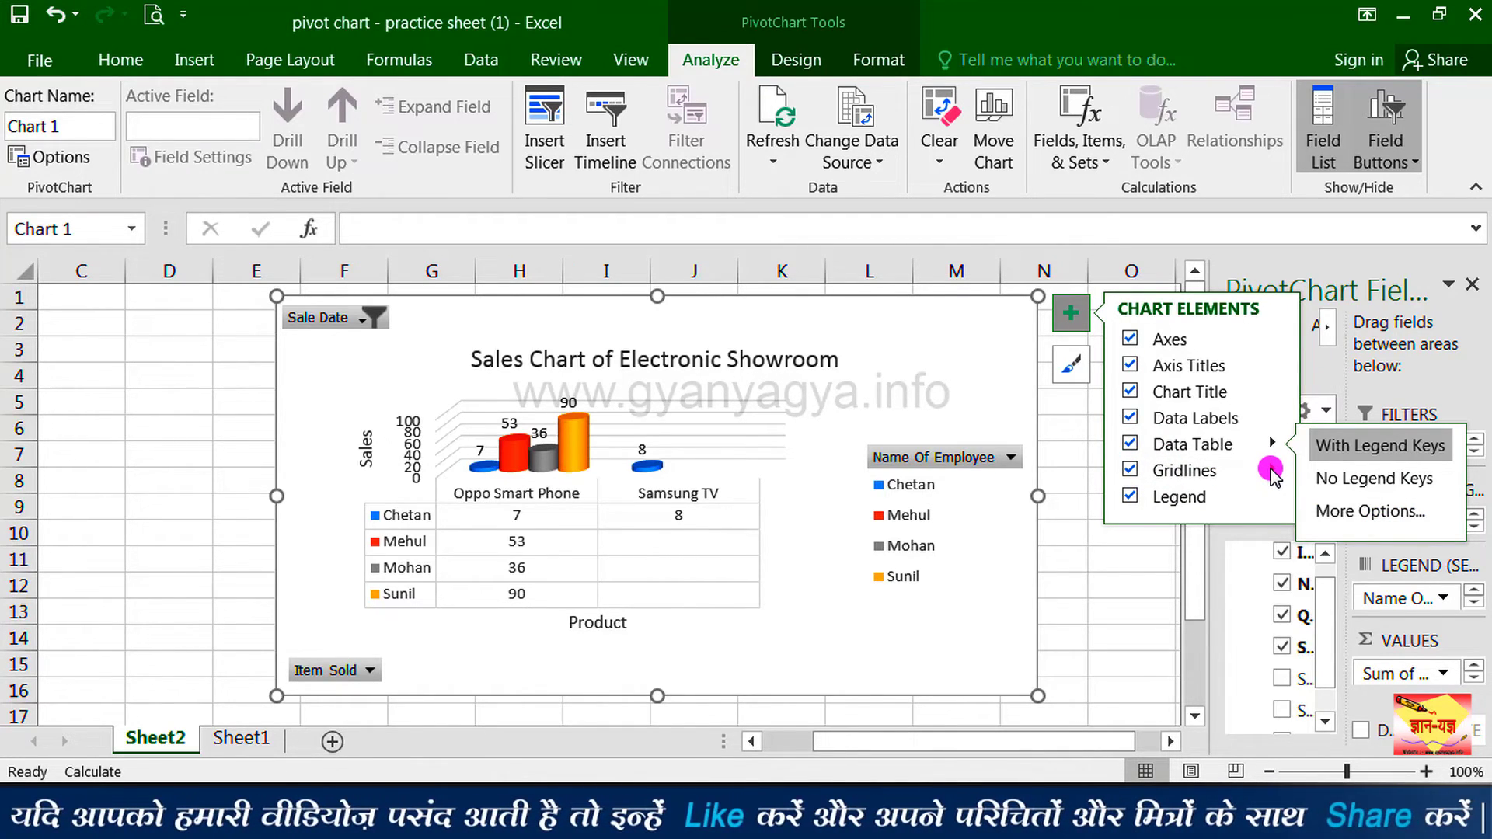
# Try the Primary Major Vertical and Primary Minor Horizontal gridlines in place of the Primary Major Horizontal gridlines.
pyautogui.click(1271, 472)
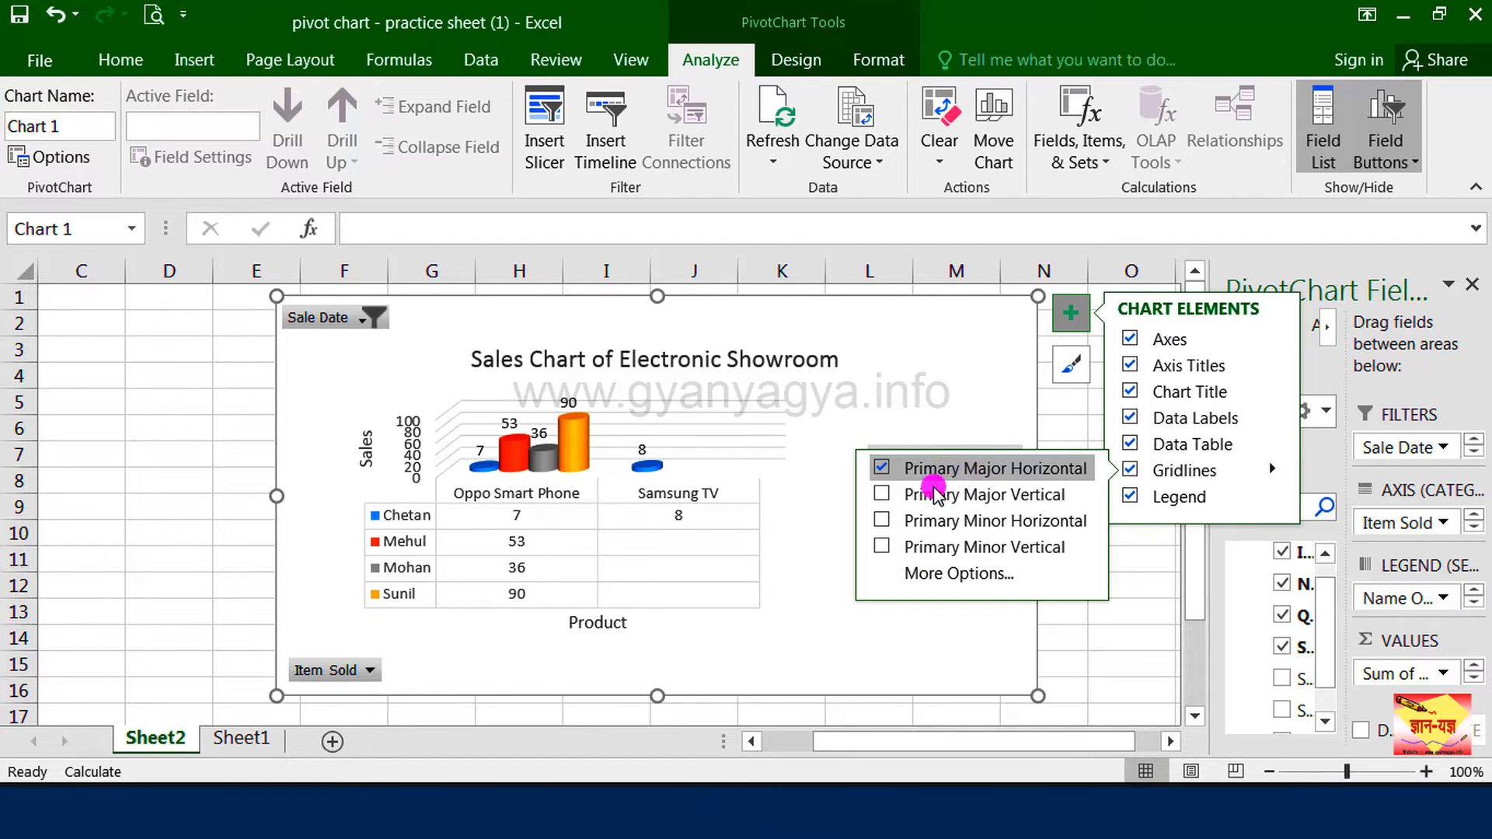
pyautogui.click(884, 469)
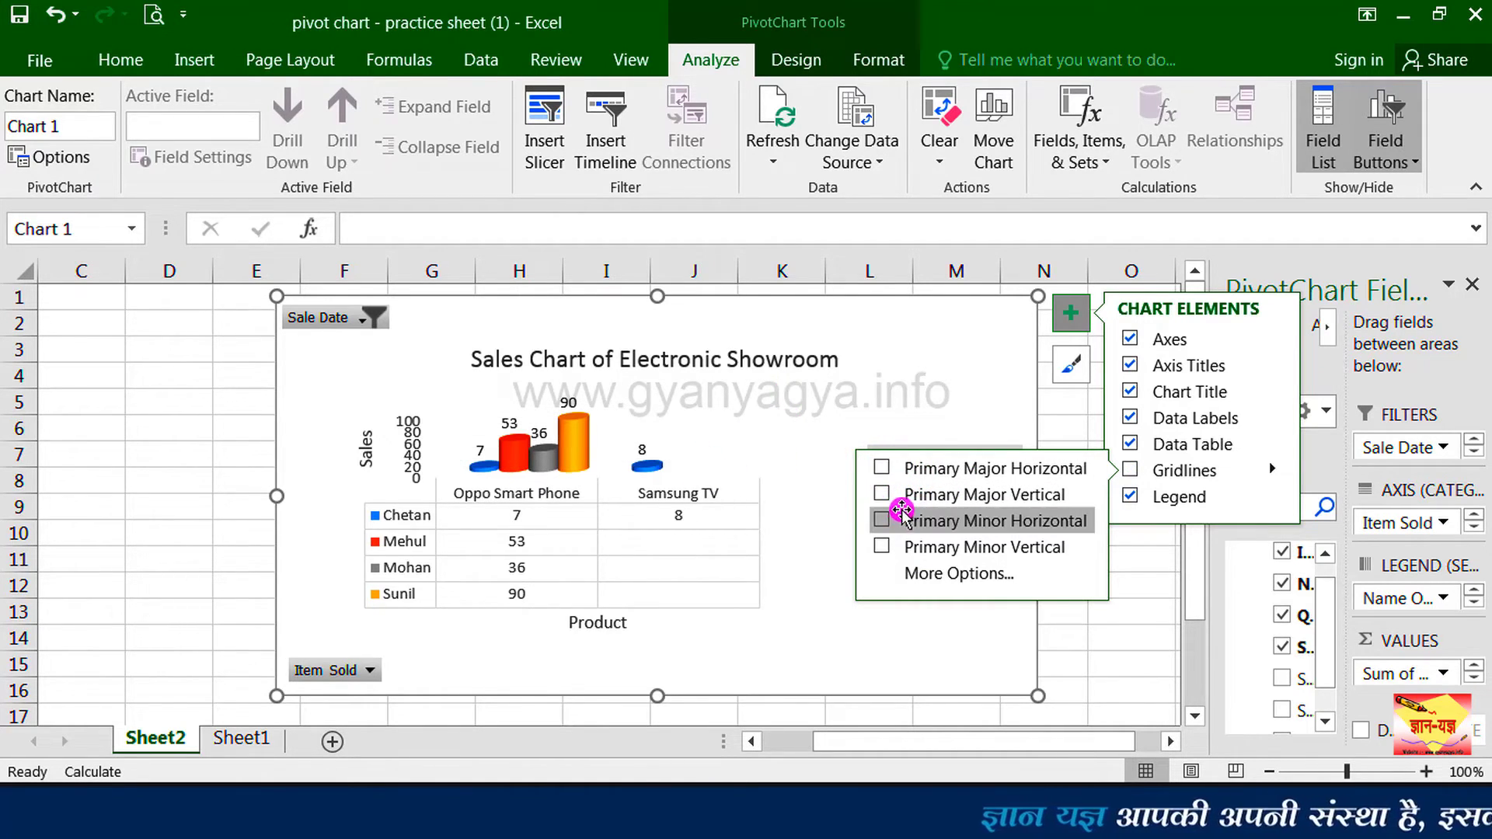
pyautogui.click(883, 495)
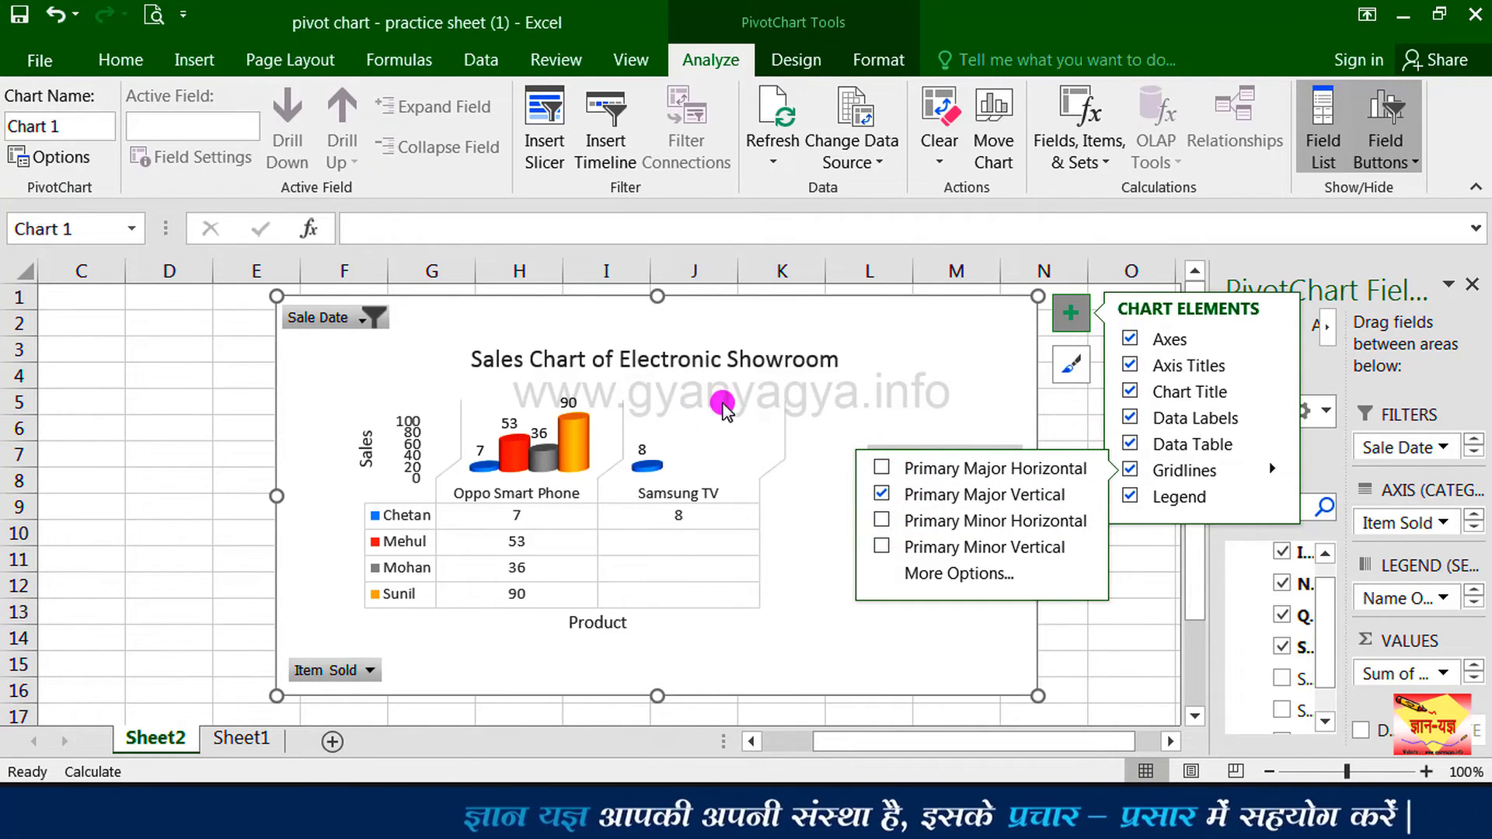
pyautogui.click(886, 522)
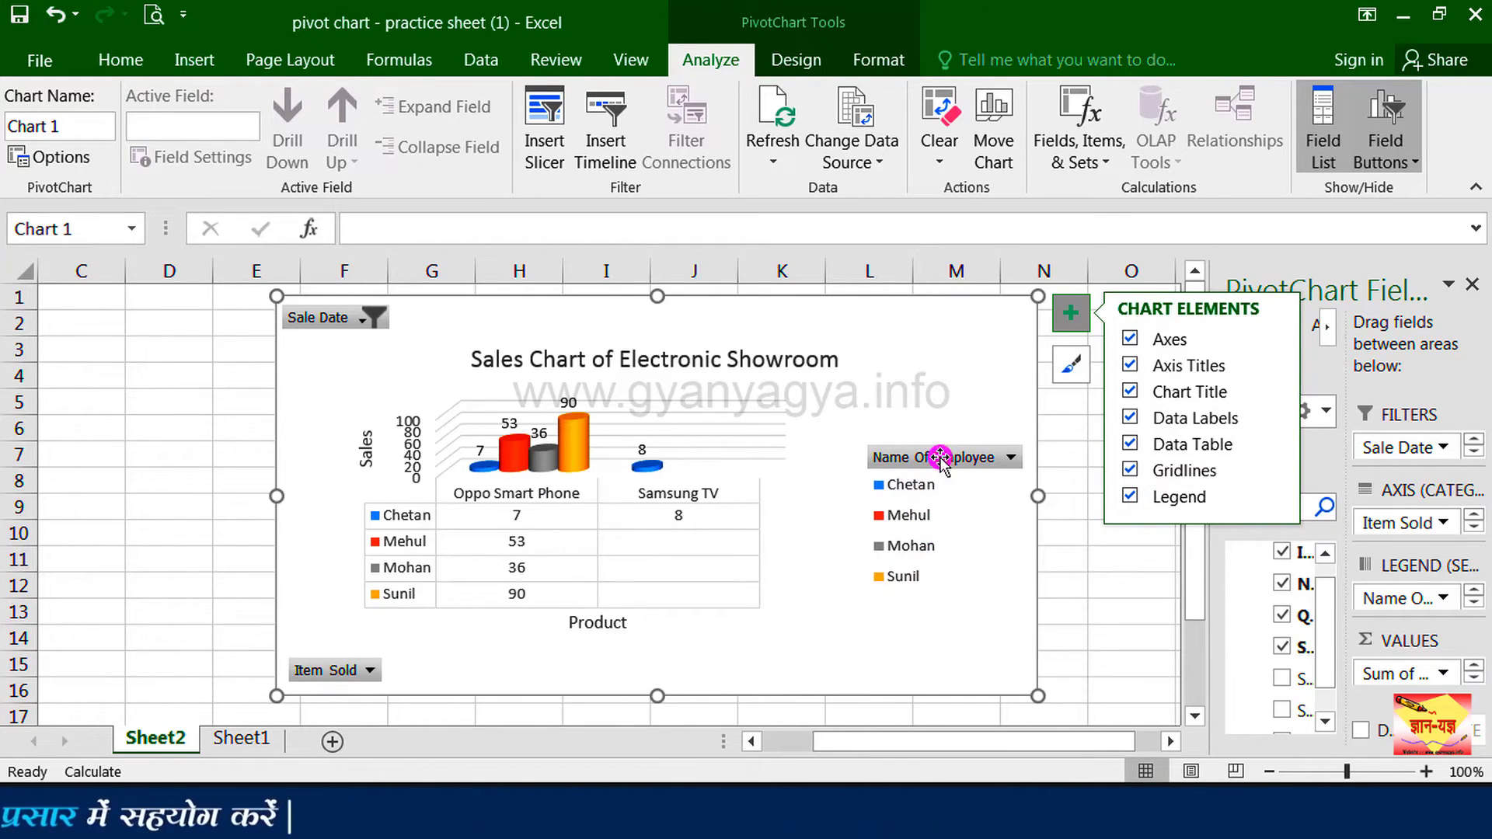
# Hide and redisplay the pivot chart's legend.
pyautogui.moveTo(1271, 599); pyautogui.dragTo(1380, 560)
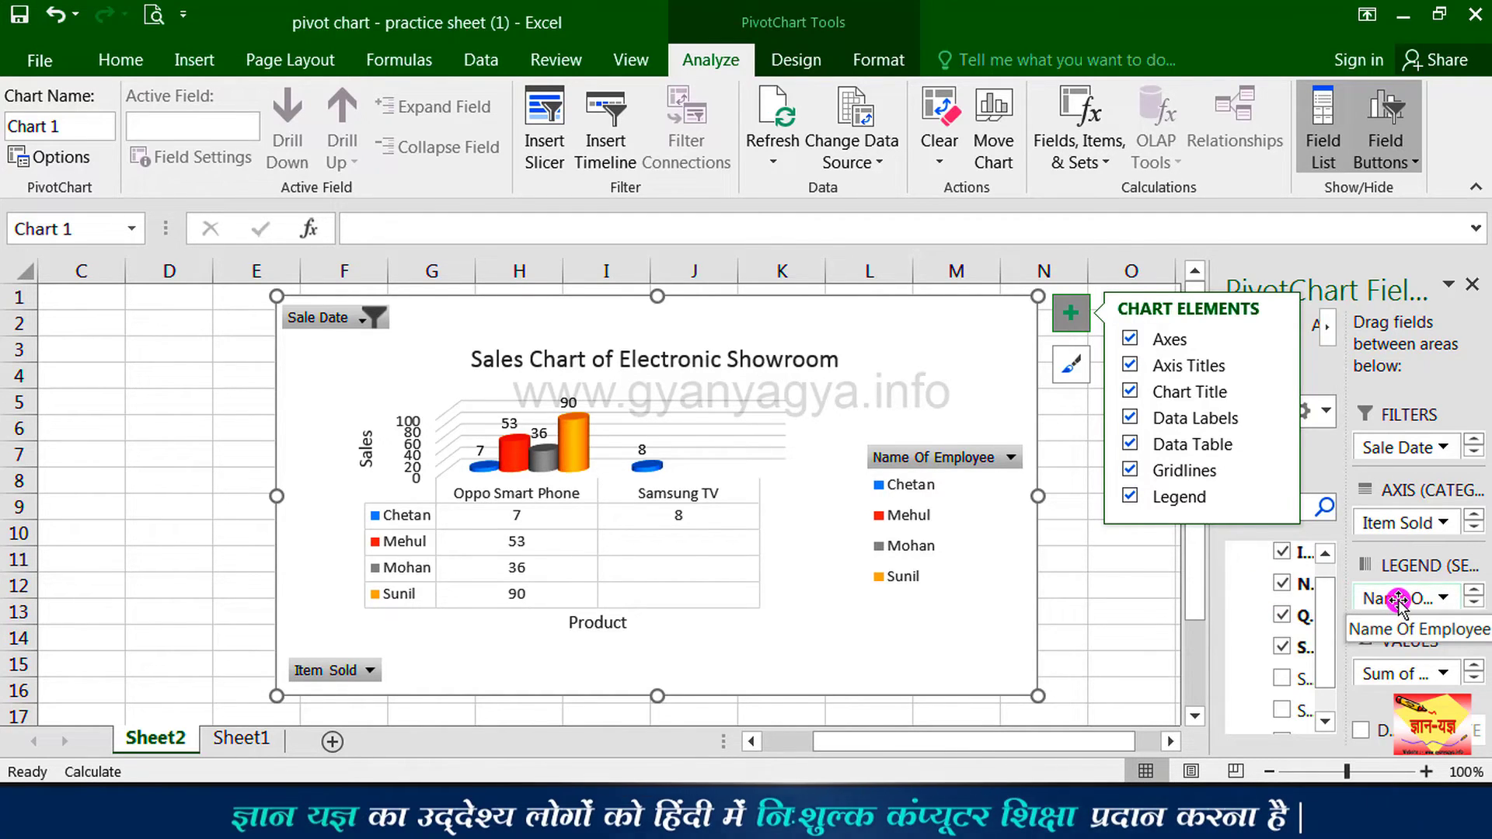
pyautogui.click(1128, 496)
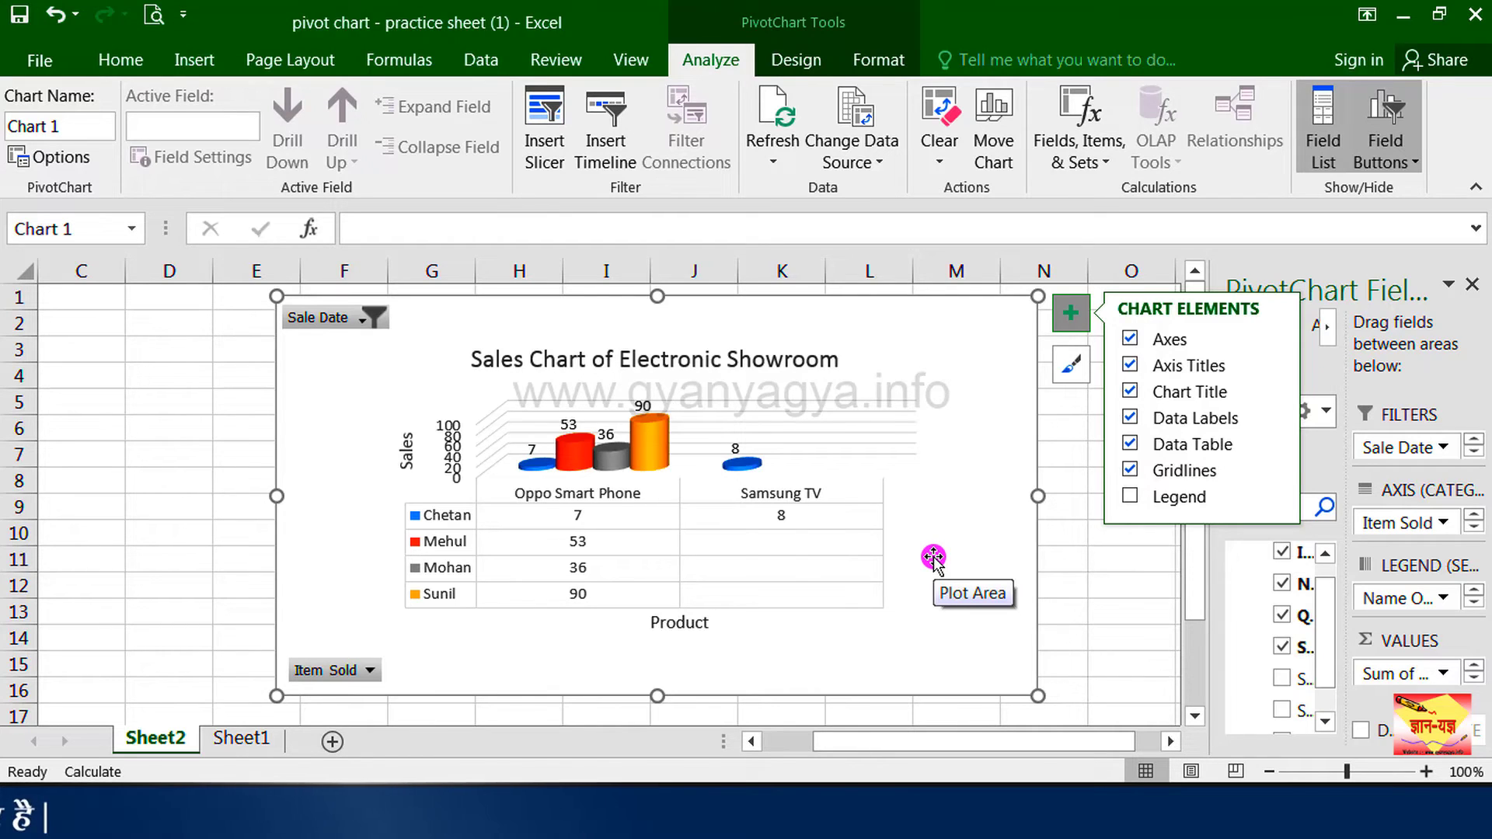
pyautogui.click(1130, 501)
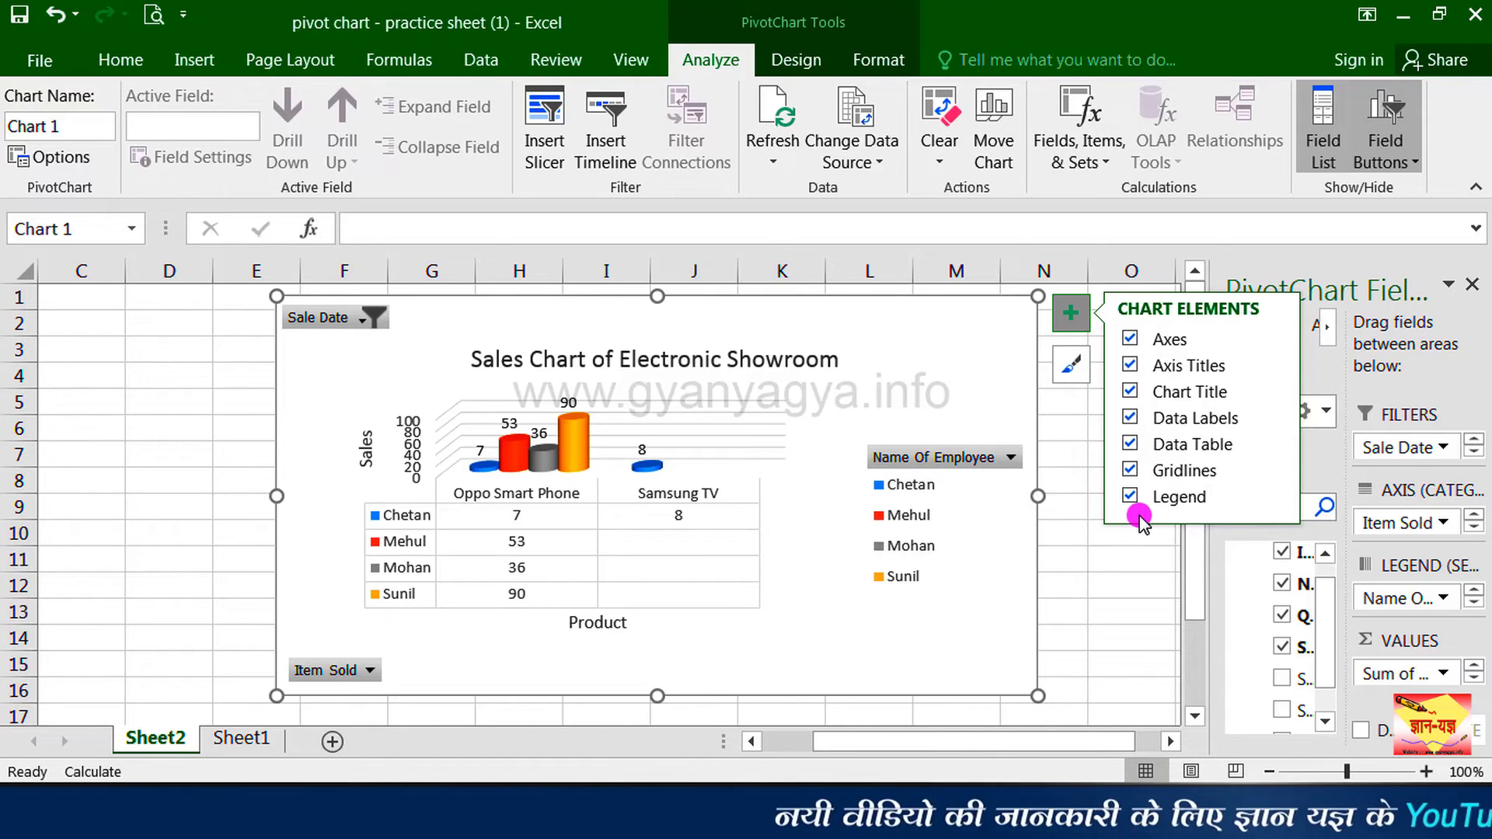
# Place the legend at the bottom of the chart and move the Name Of Employee field from the legend area to the filters area.
pyautogui.click(1274, 504)
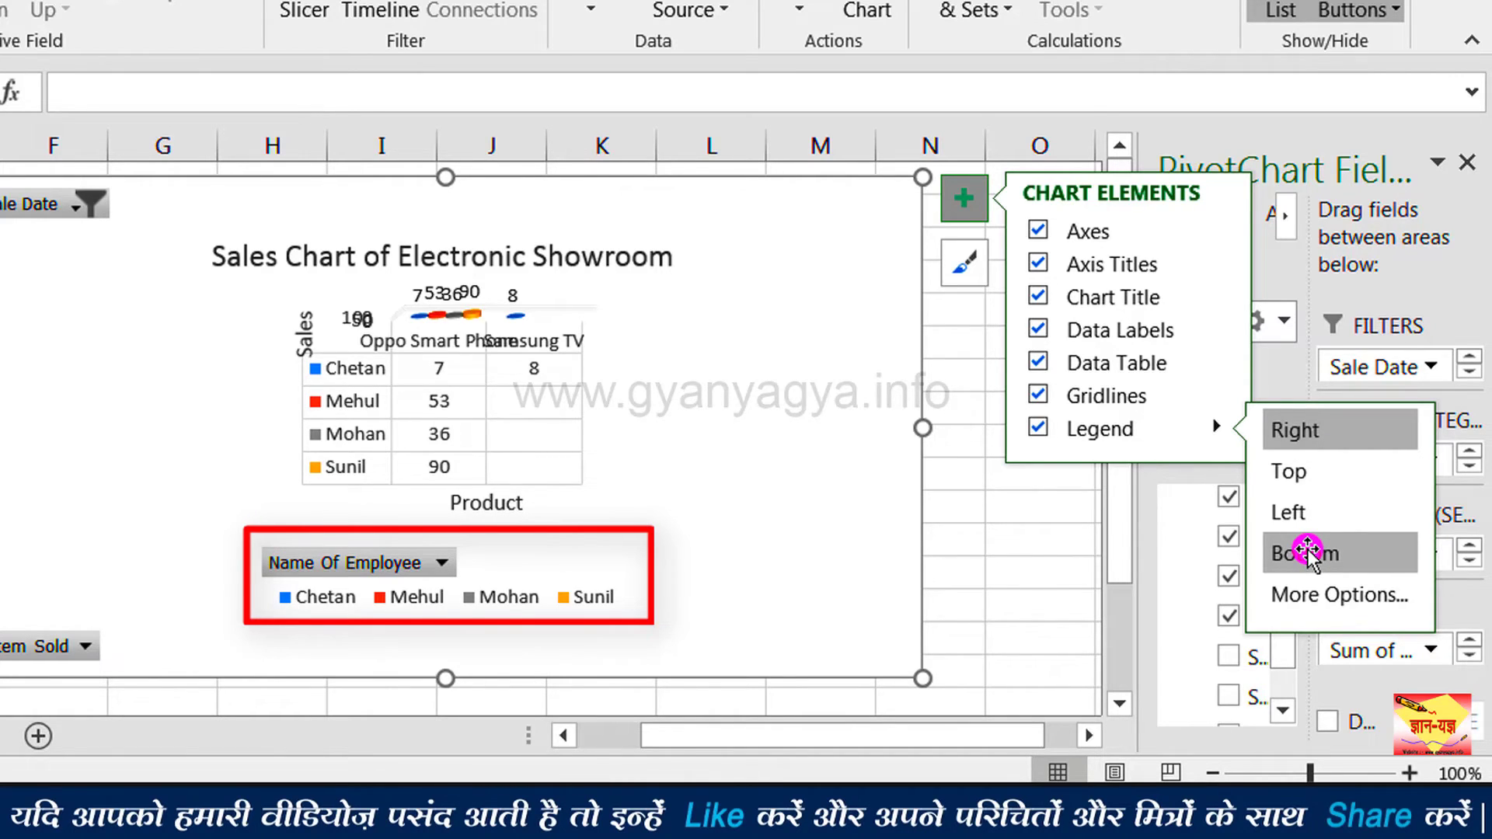
pyautogui.click(1308, 551)
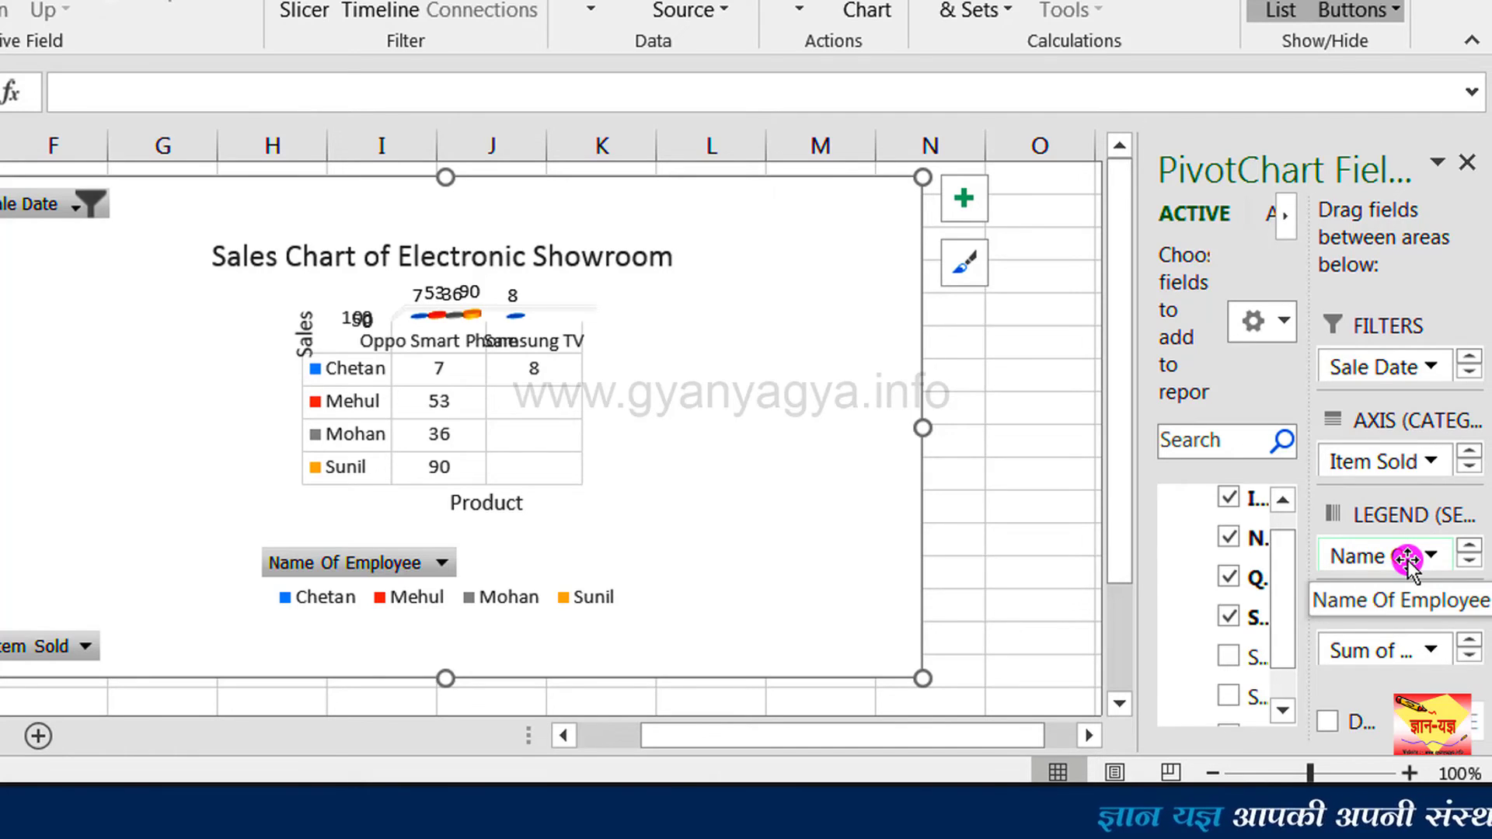
pyautogui.moveTo(1407, 558); pyautogui.dragTo(1387, 361)
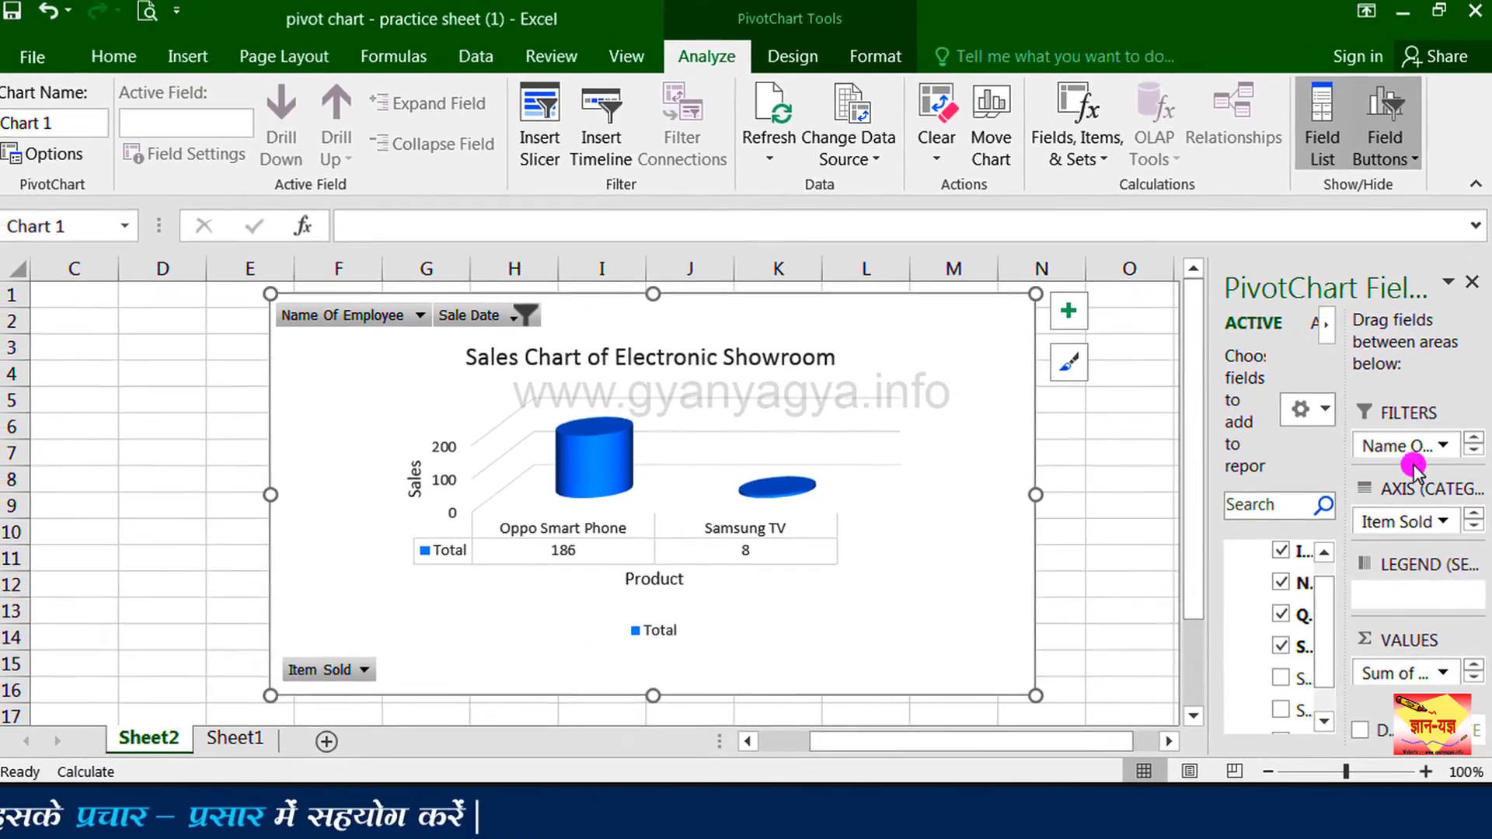
# Set the field list layout to Fields Section and Areas Section Stacked, and enlarge its areas section.
pyautogui.click(1329, 412)
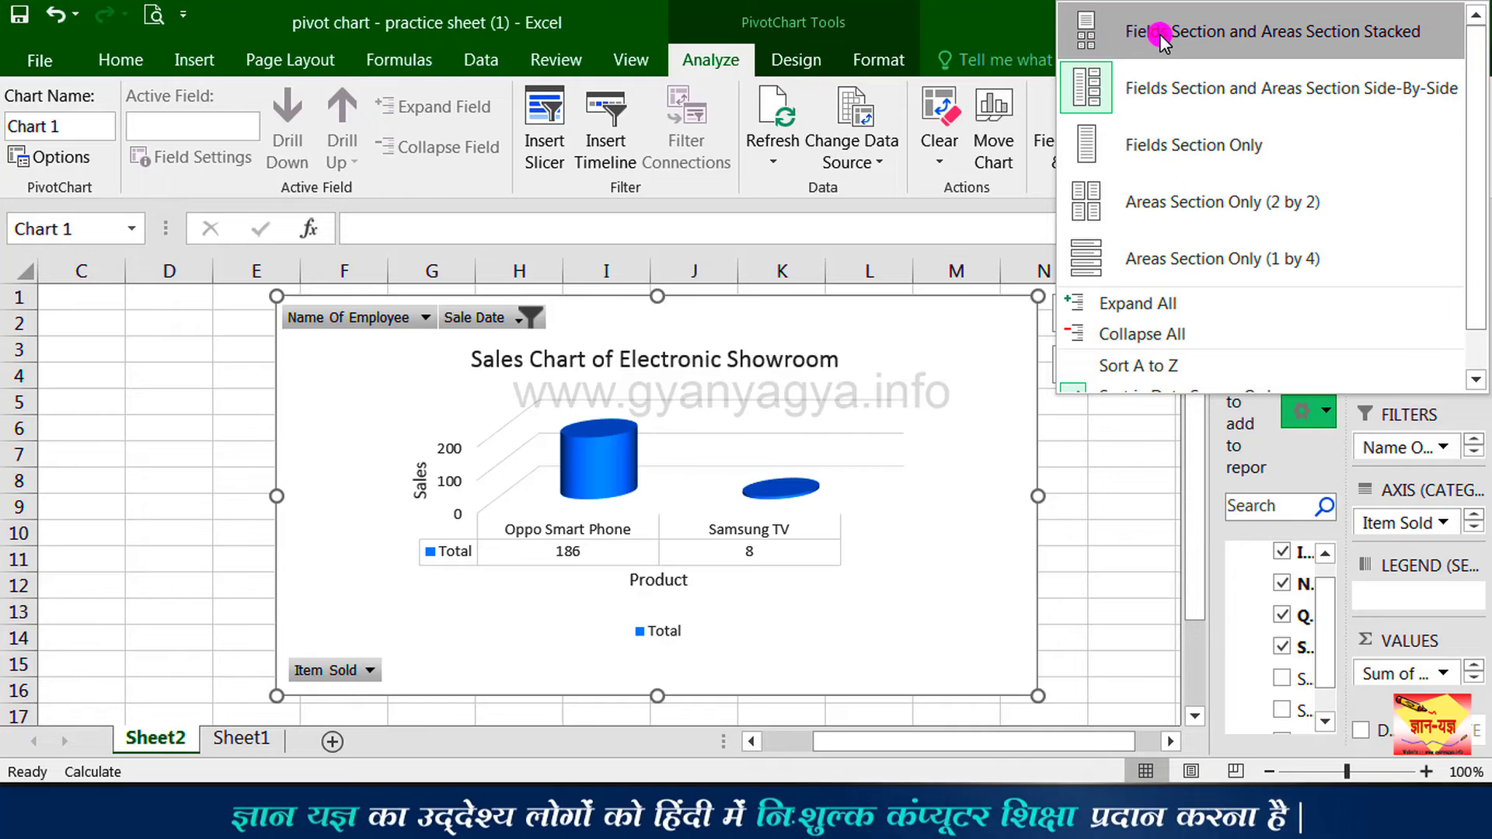
pyautogui.click(1103, 29)
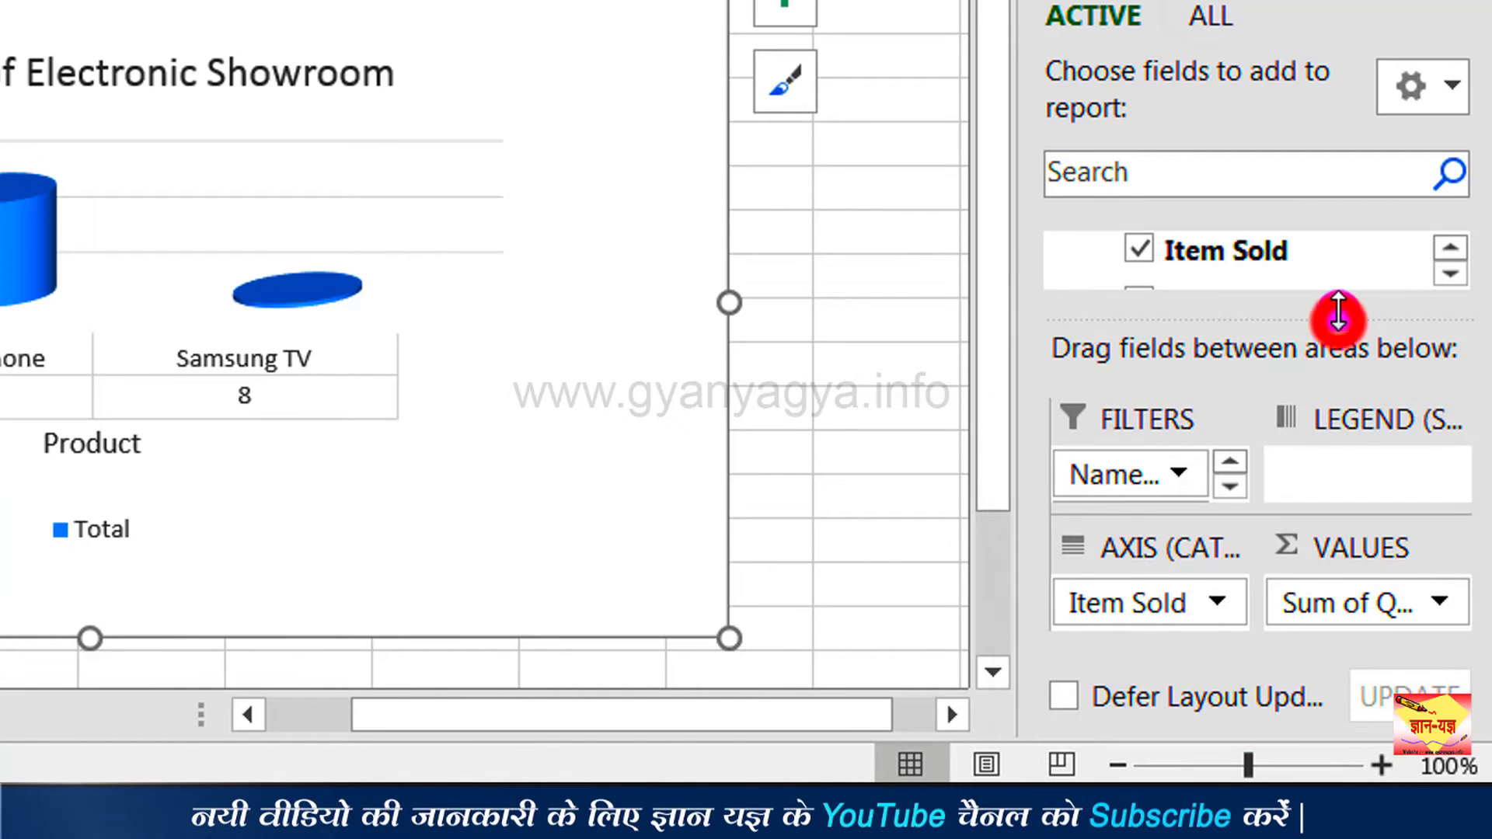
pyautogui.moveTo(1339, 321); pyautogui.dragTo(1341, 227)
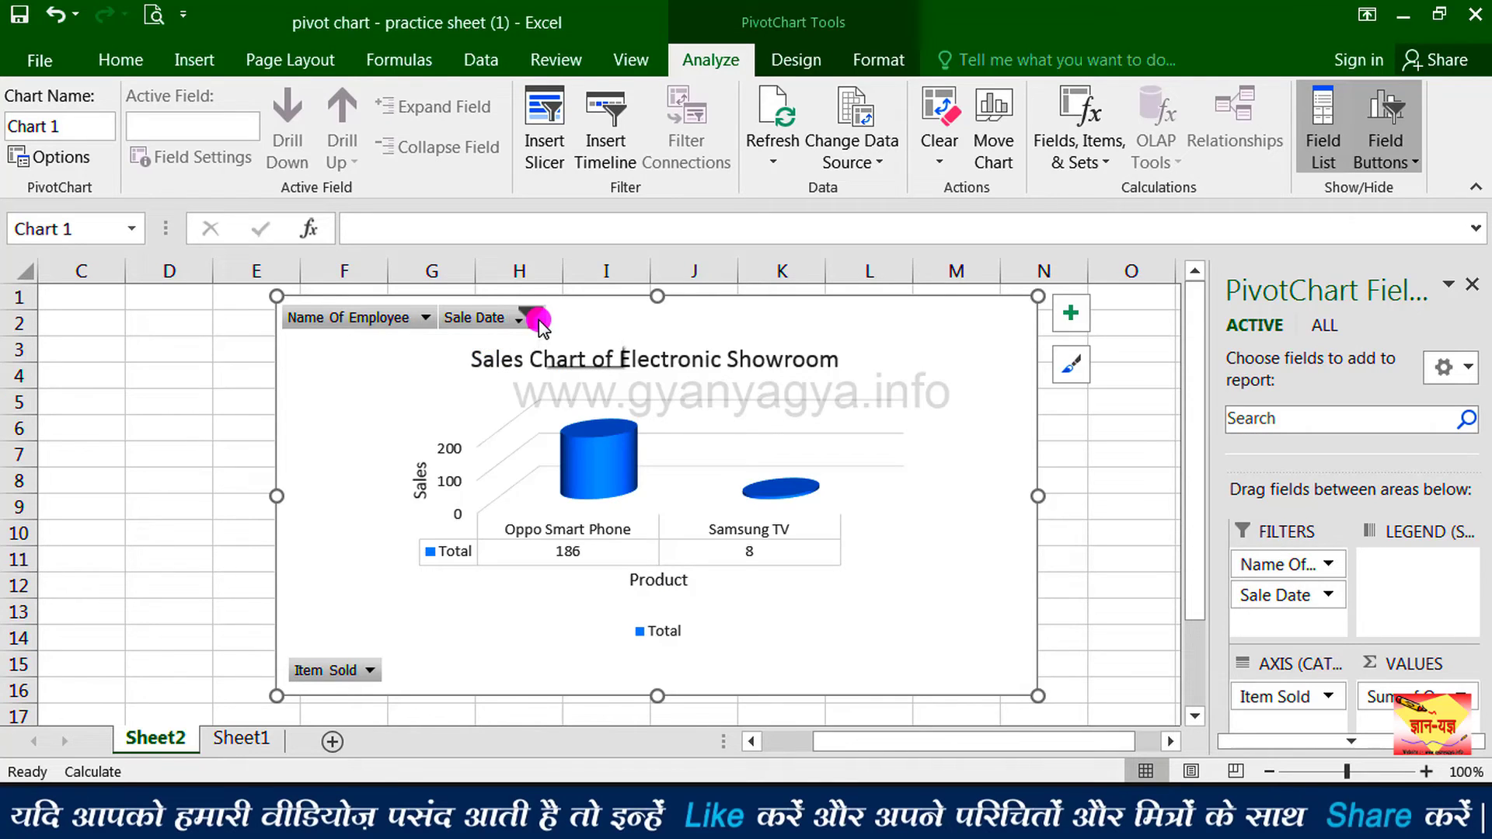
# Move the Sale Date field up one place in the filters area and move Name Of Employee from the filters to the axis categories.
pyautogui.click(1286, 599)
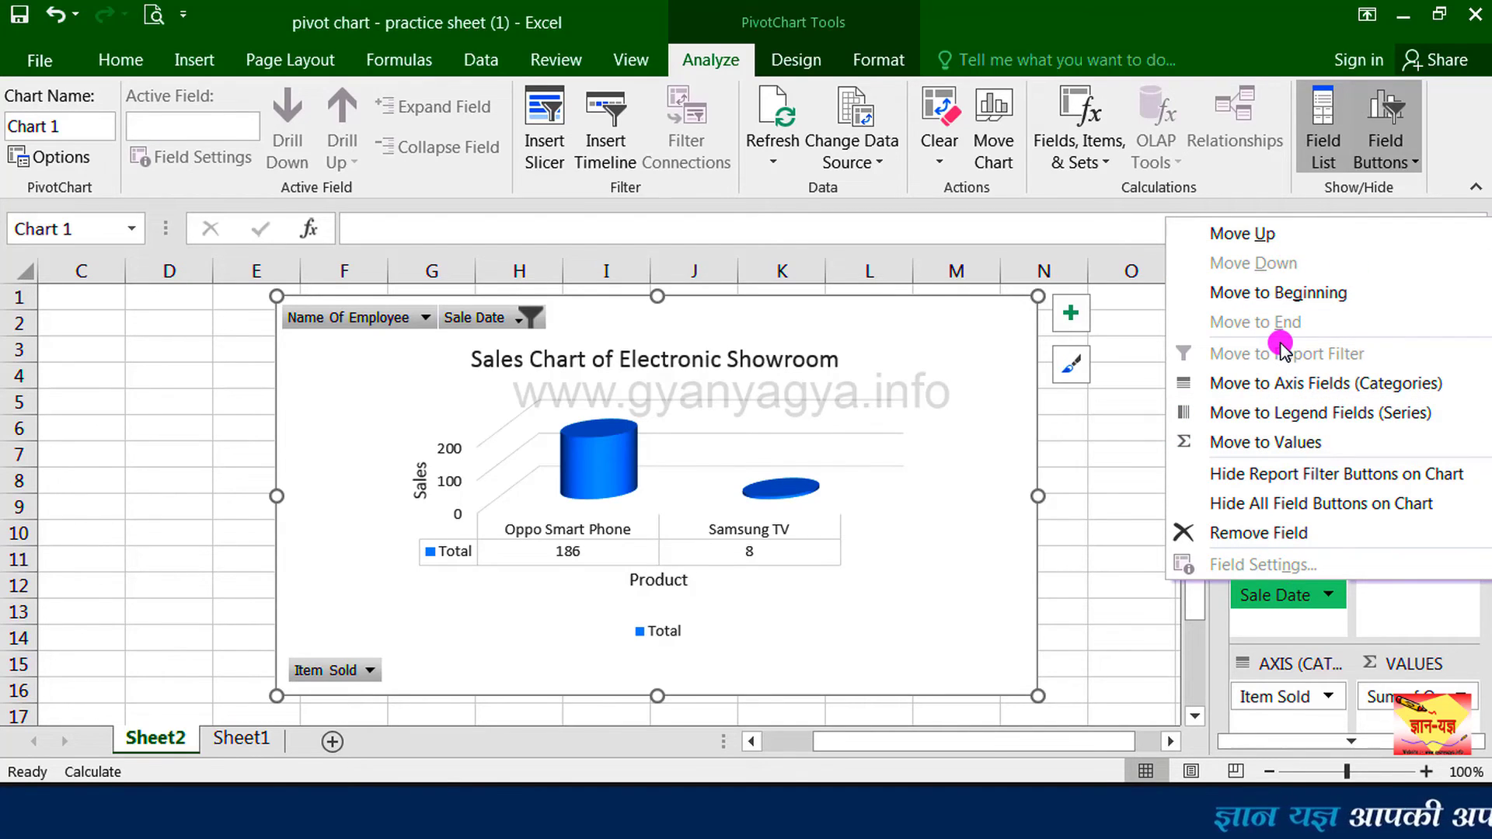
pyautogui.click(1267, 235)
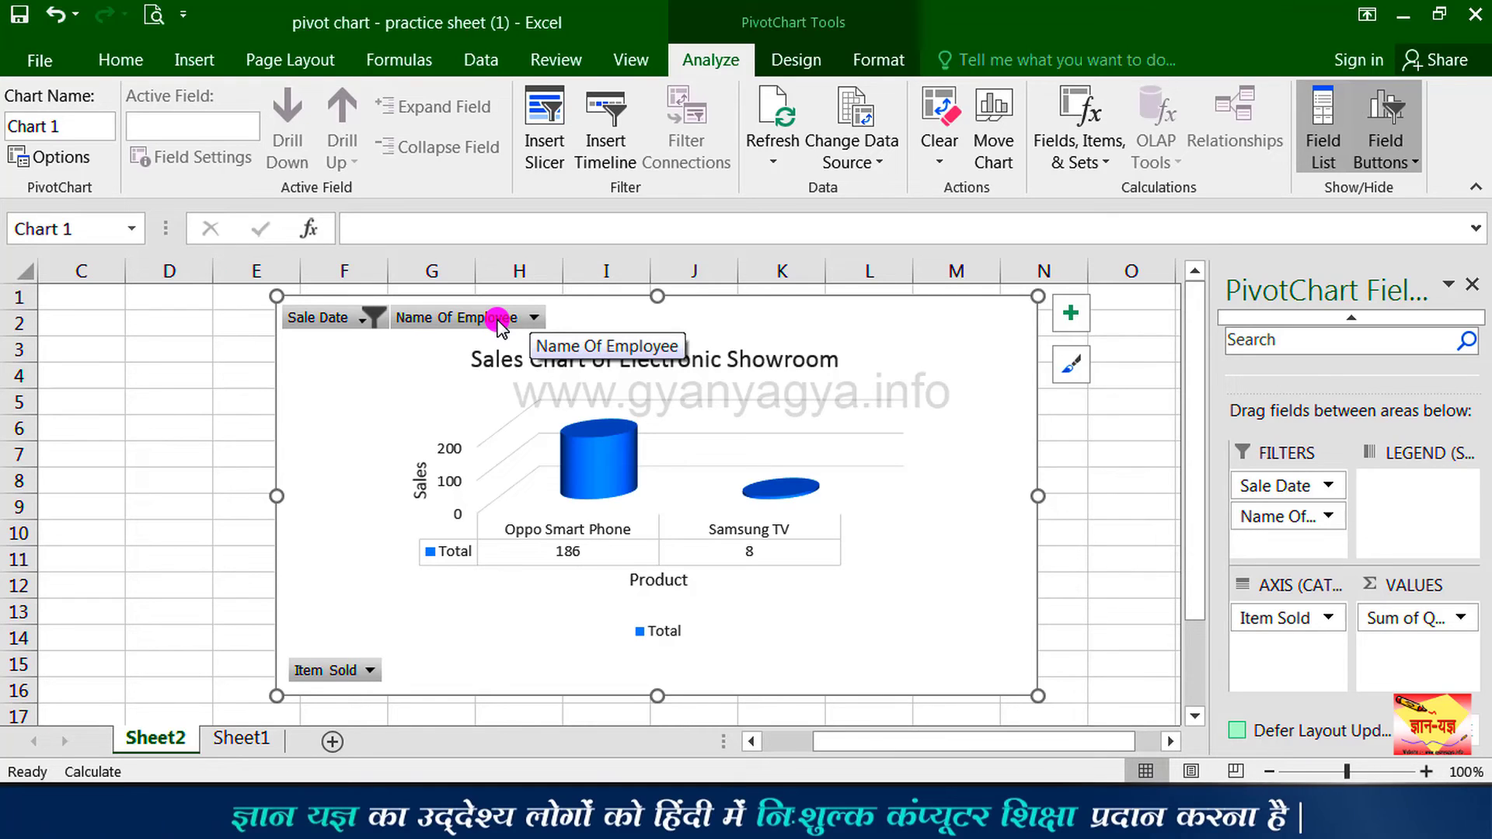
pyautogui.click(1321, 517)
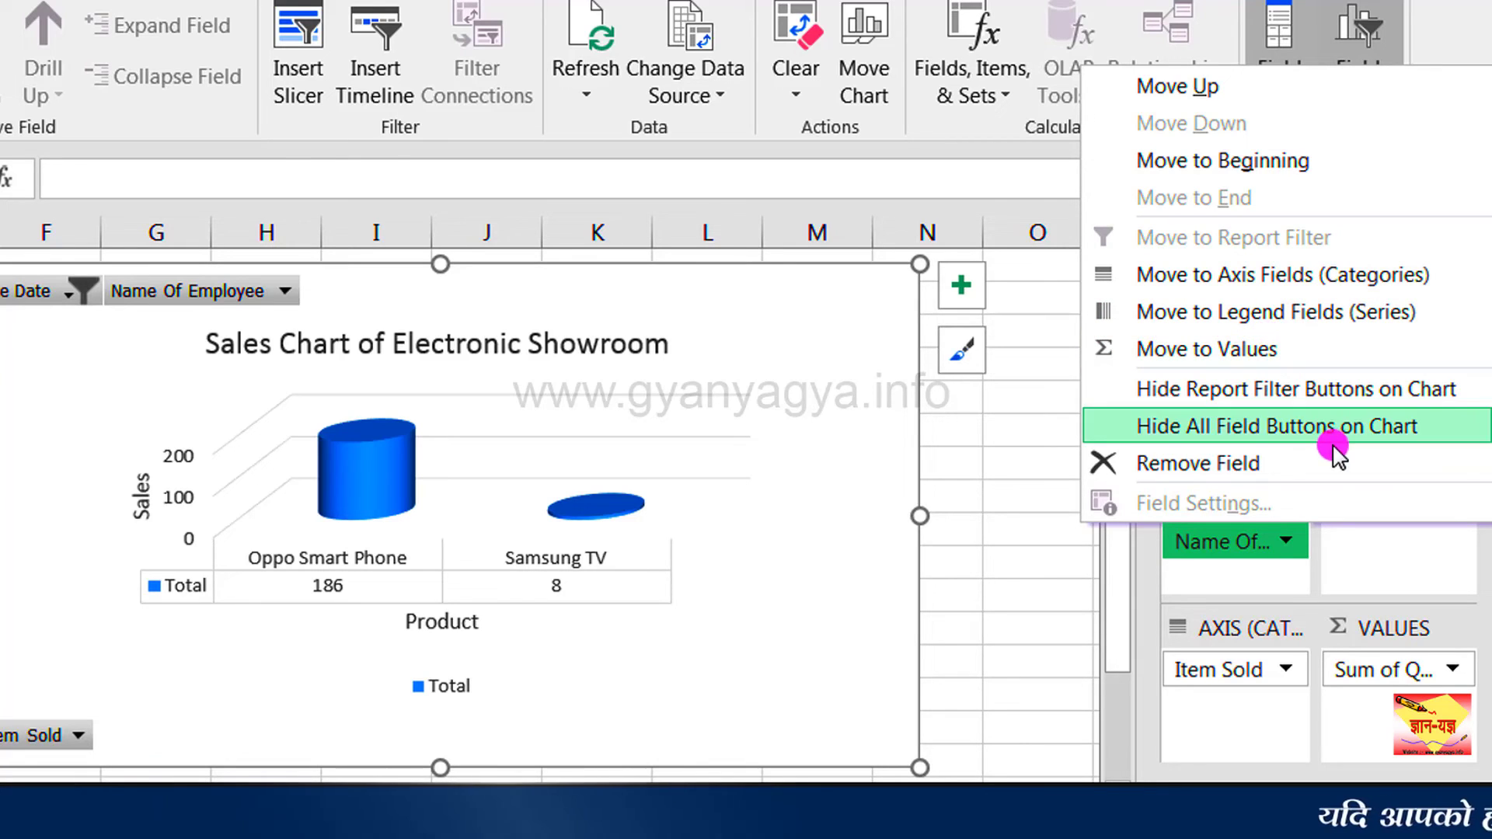
pyautogui.click(1326, 568)
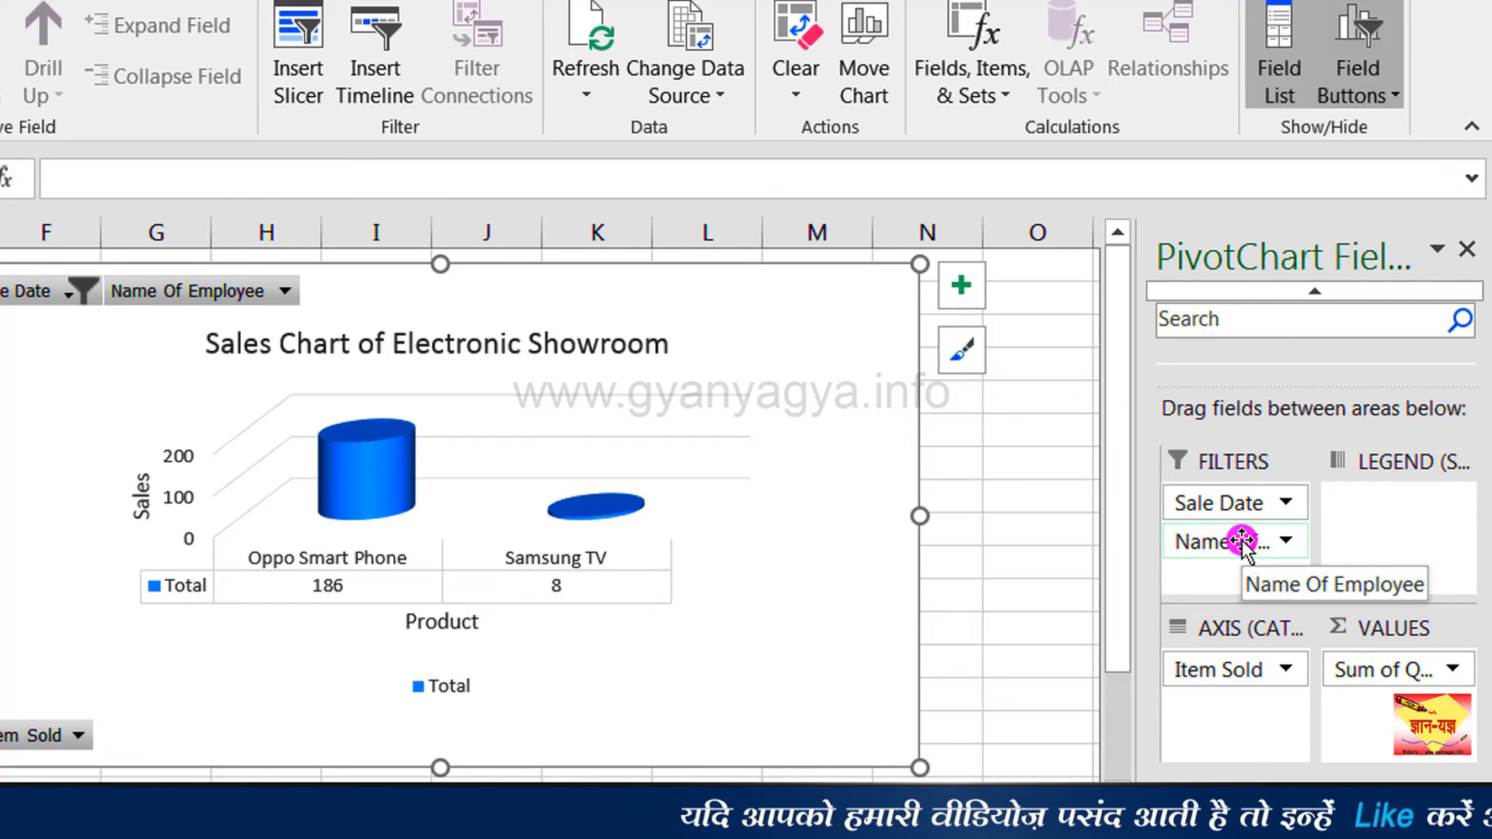
pyautogui.moveTo(1241, 540); pyautogui.dragTo(1241, 542)
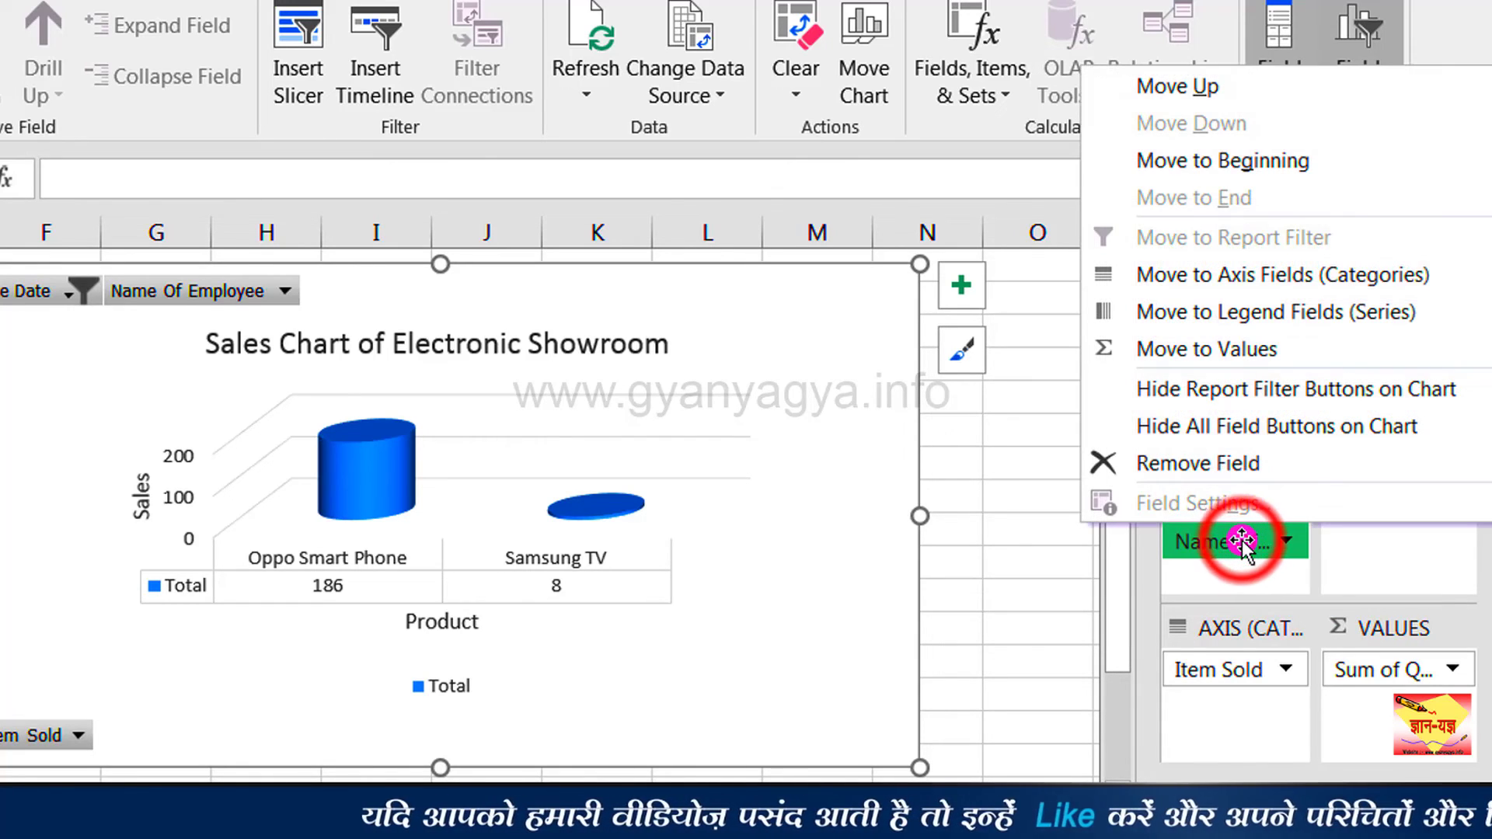
pyautogui.click(1280, 272)
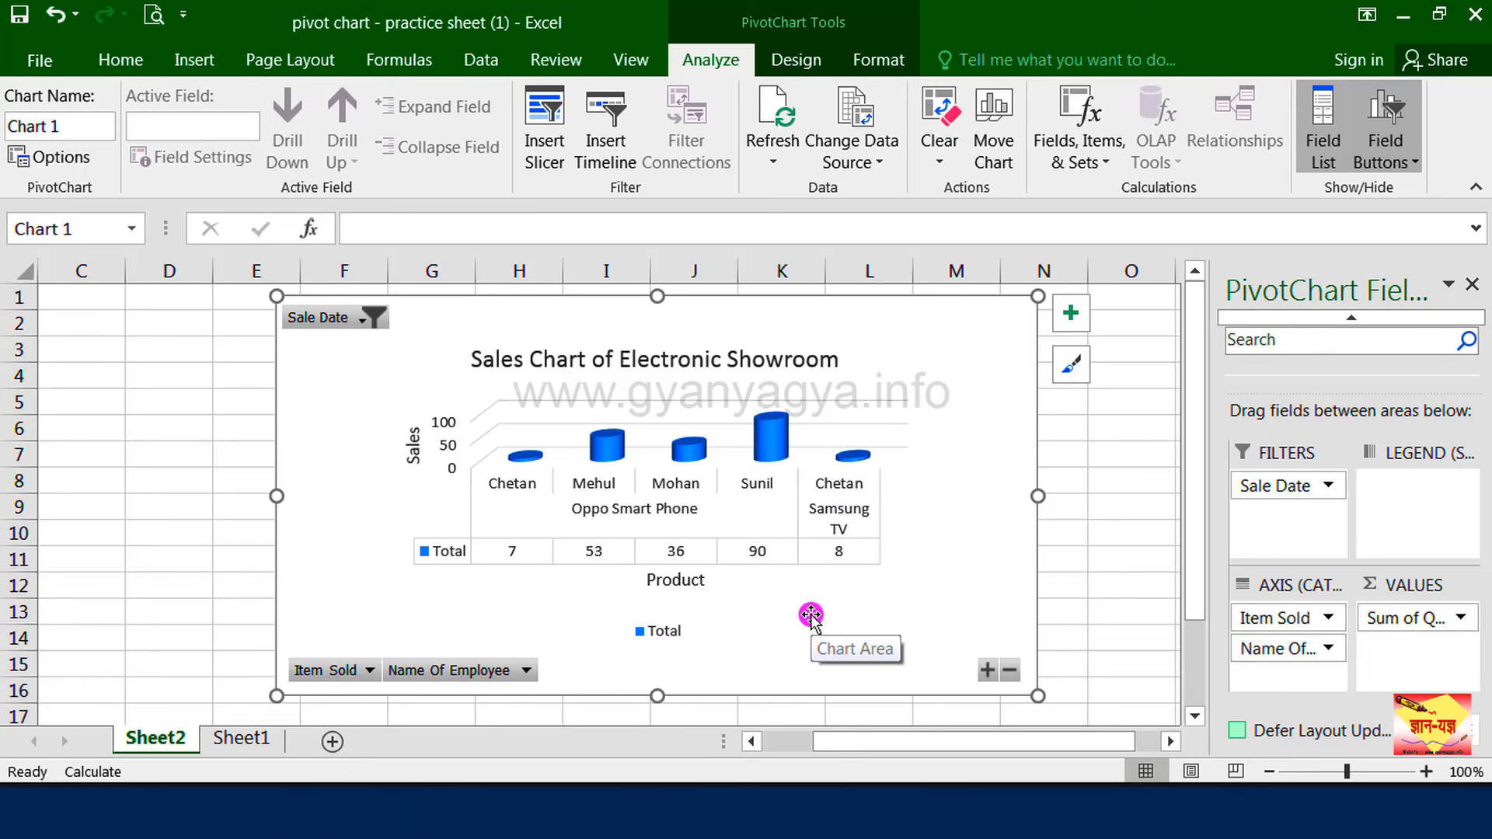
# Hide the axis field buttons on the pivot chart and show them again.
pyautogui.click(1272, 648)
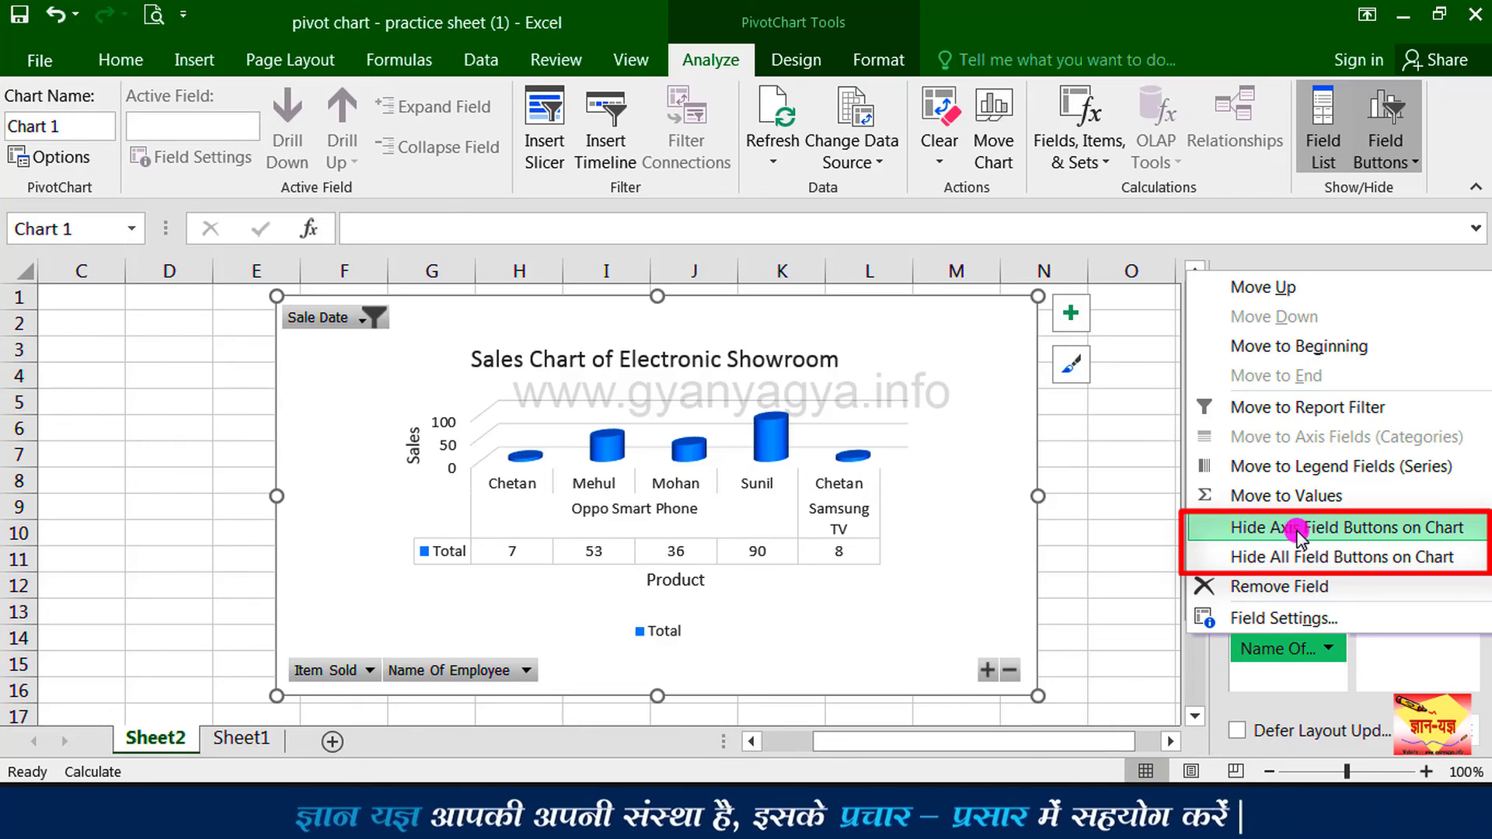
pyautogui.click(1344, 532)
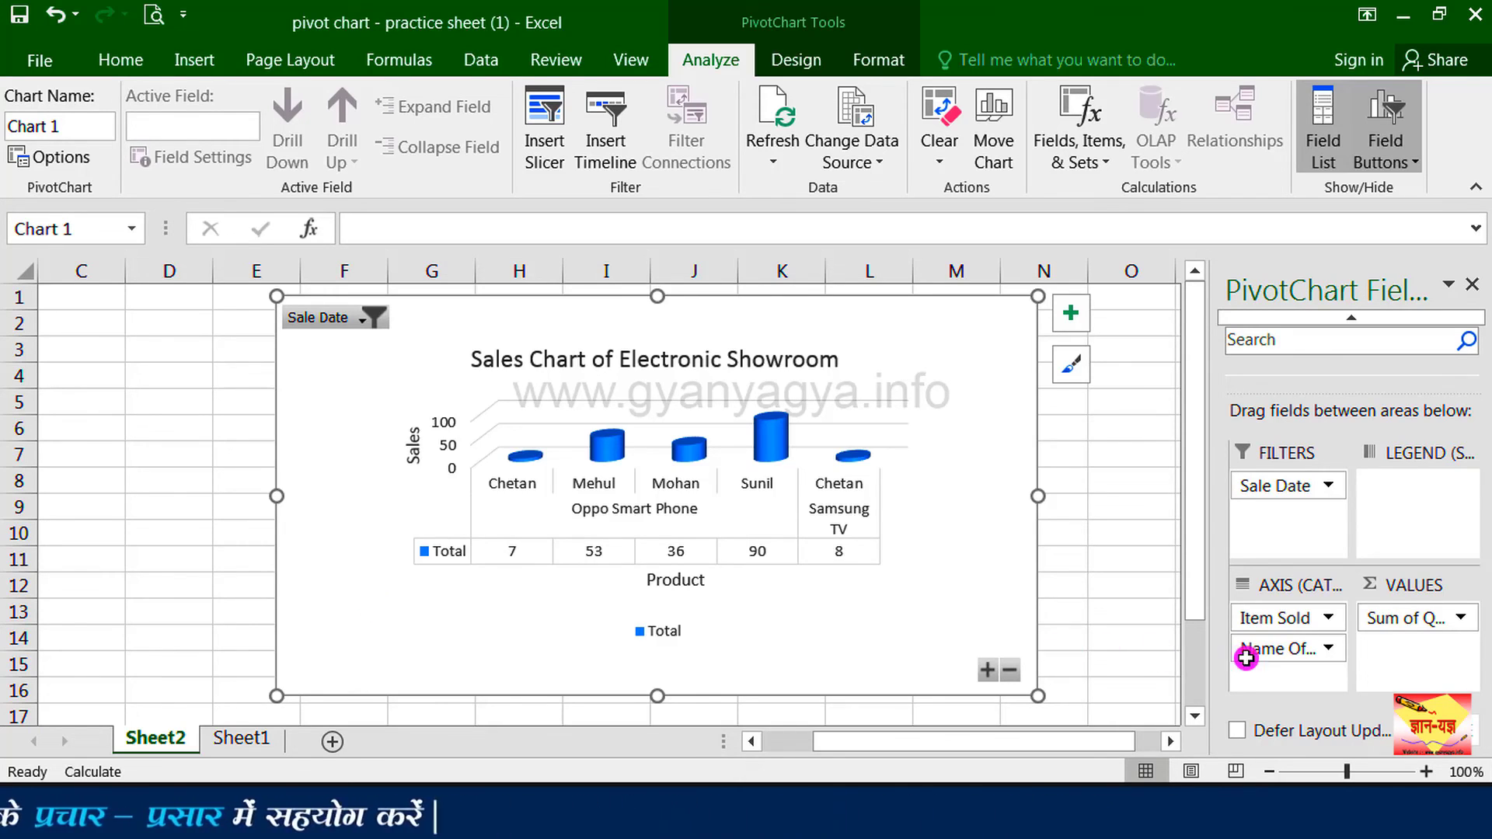
pyautogui.click(1289, 620)
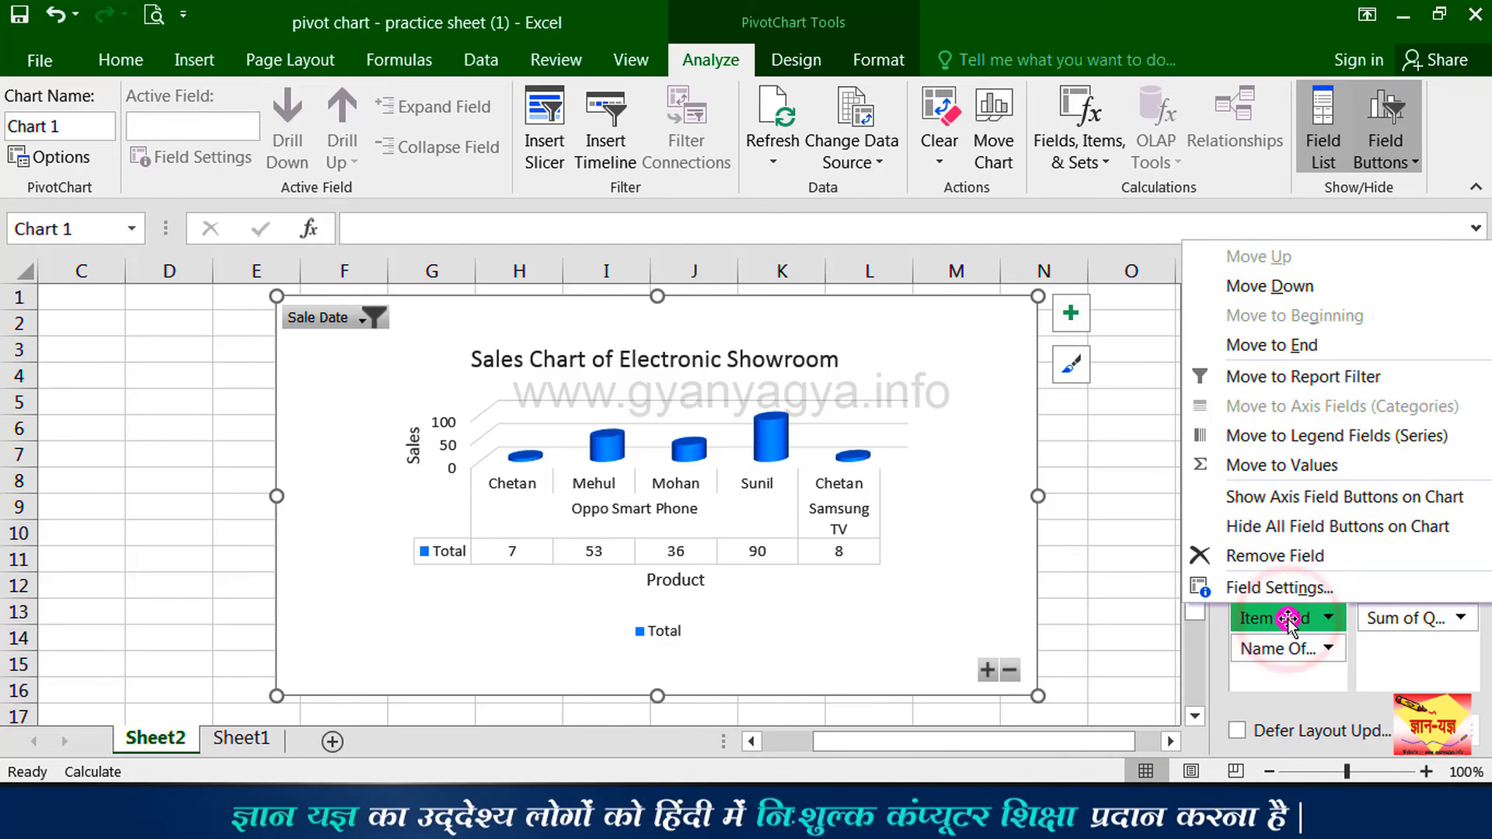
pyautogui.click(1327, 500)
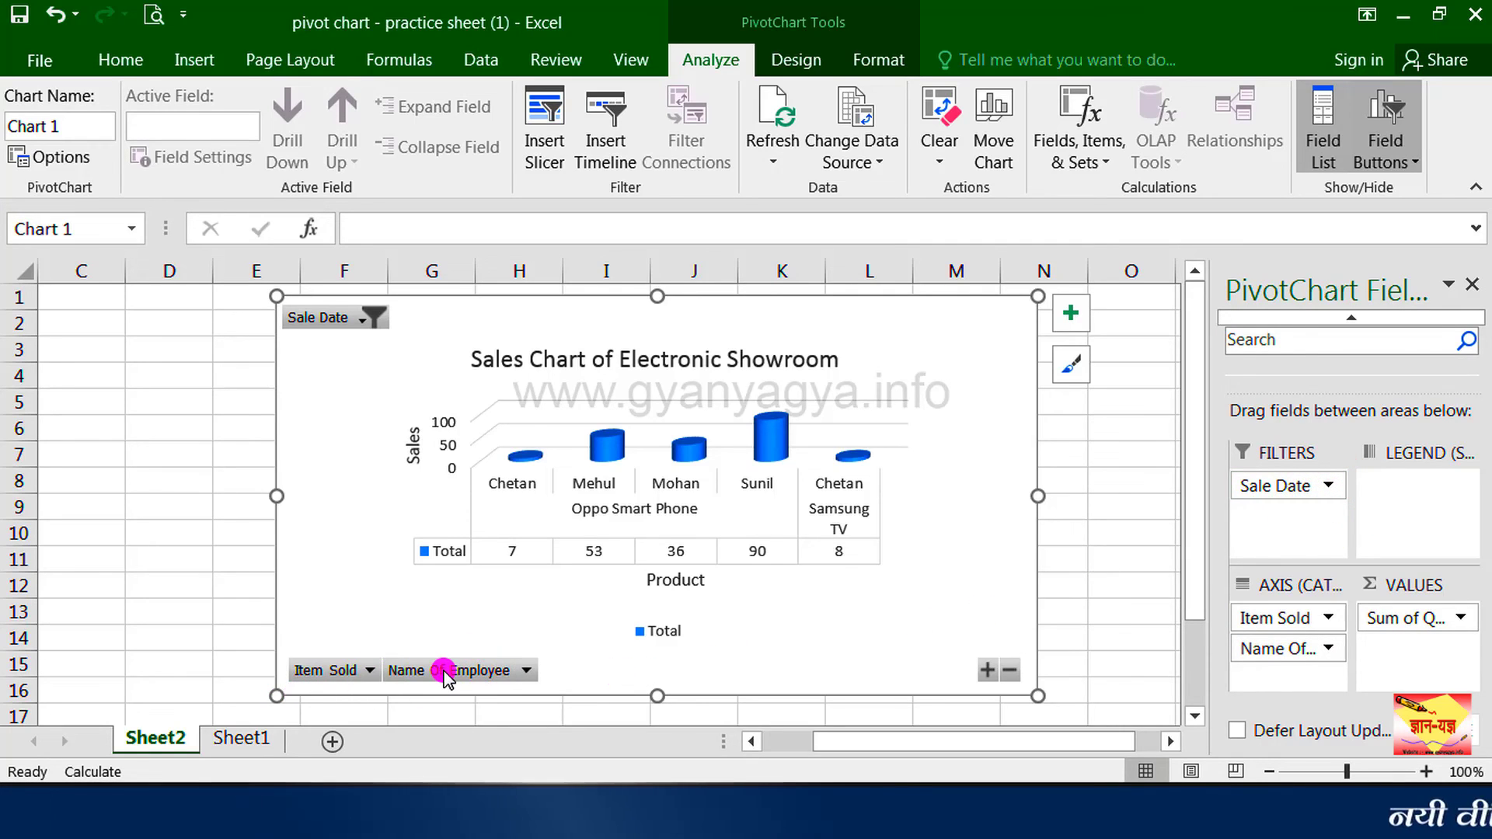
# Remove the Name Of Employee field from the chart's axis categories.
pyautogui.click(1275, 648)
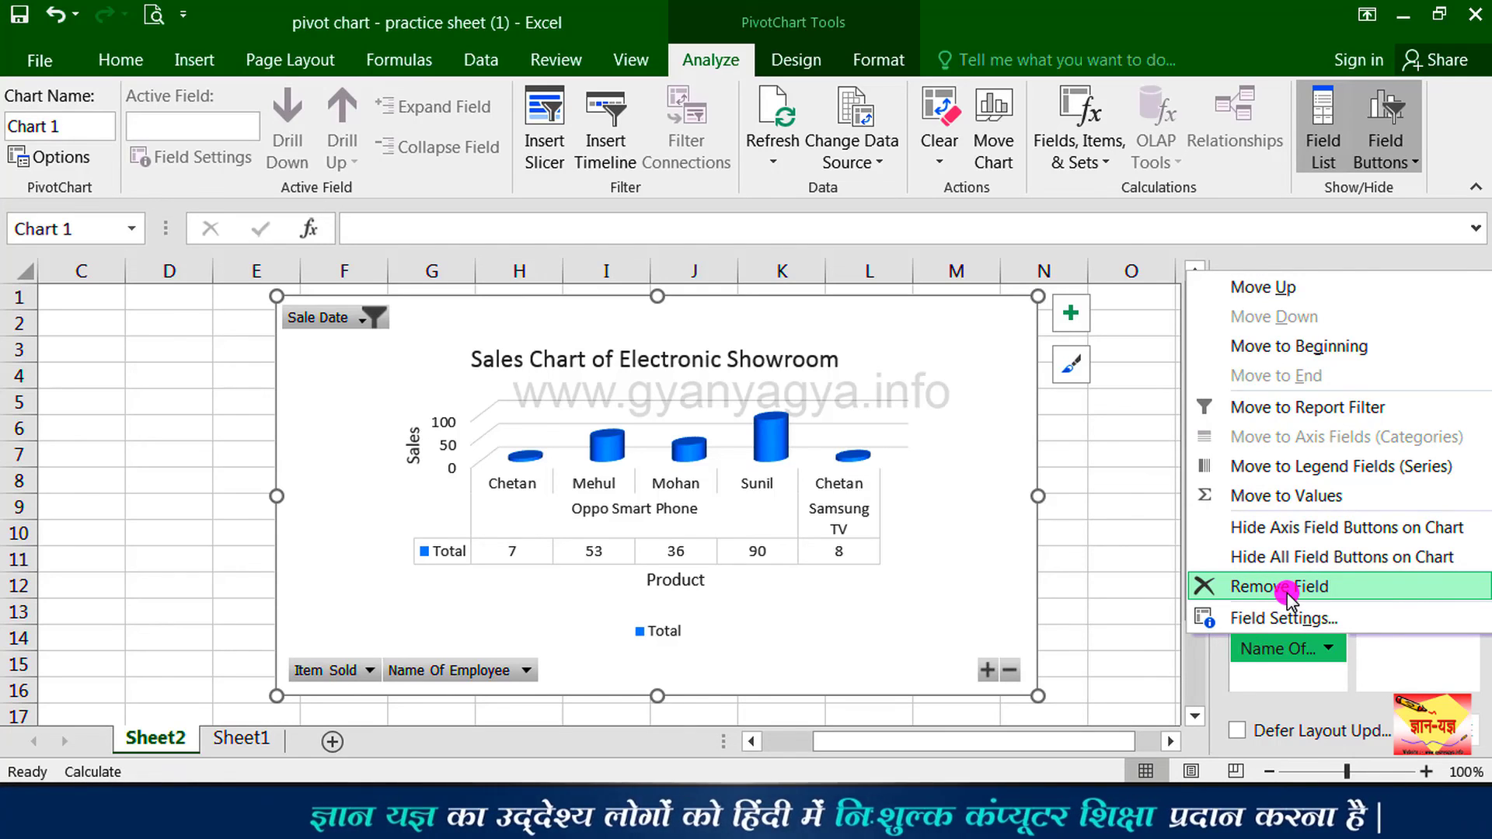
pyautogui.click(1275, 651)
pyautogui.click(1275, 651)
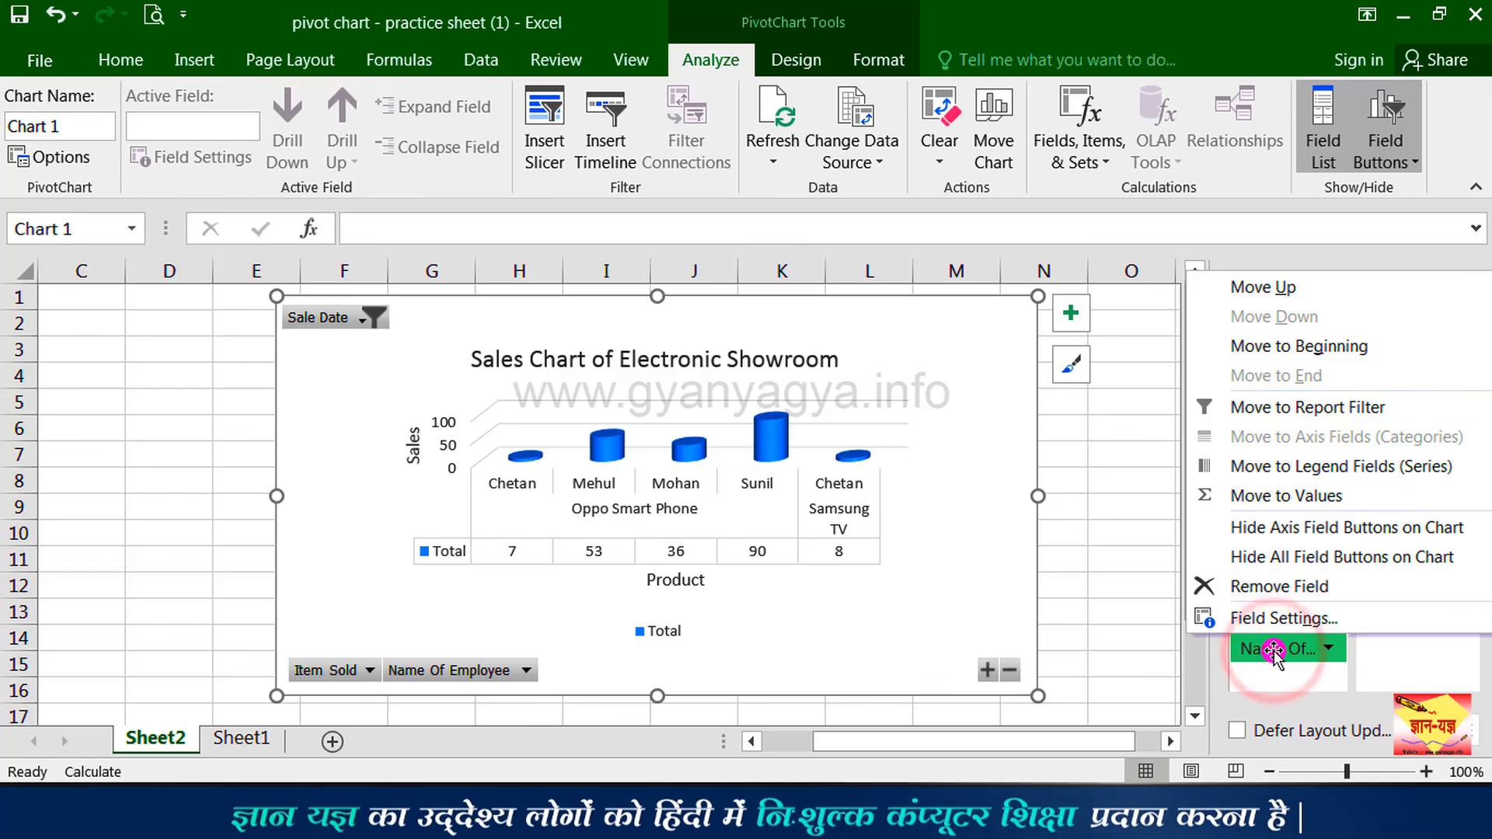
pyautogui.click(1279, 588)
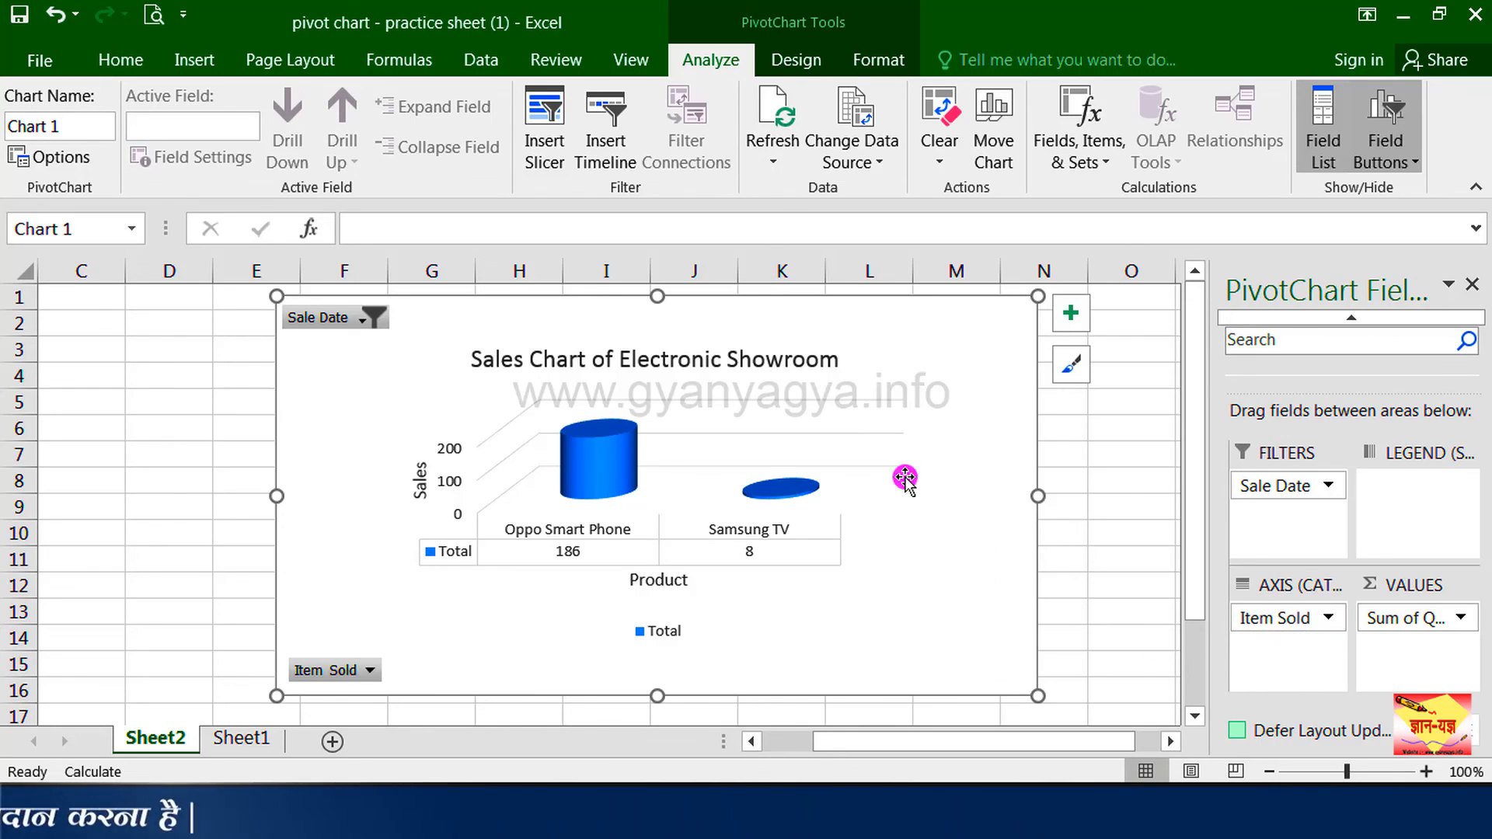
# Browse the available chart styles for the pivot chart.
pyautogui.click(1077, 384)
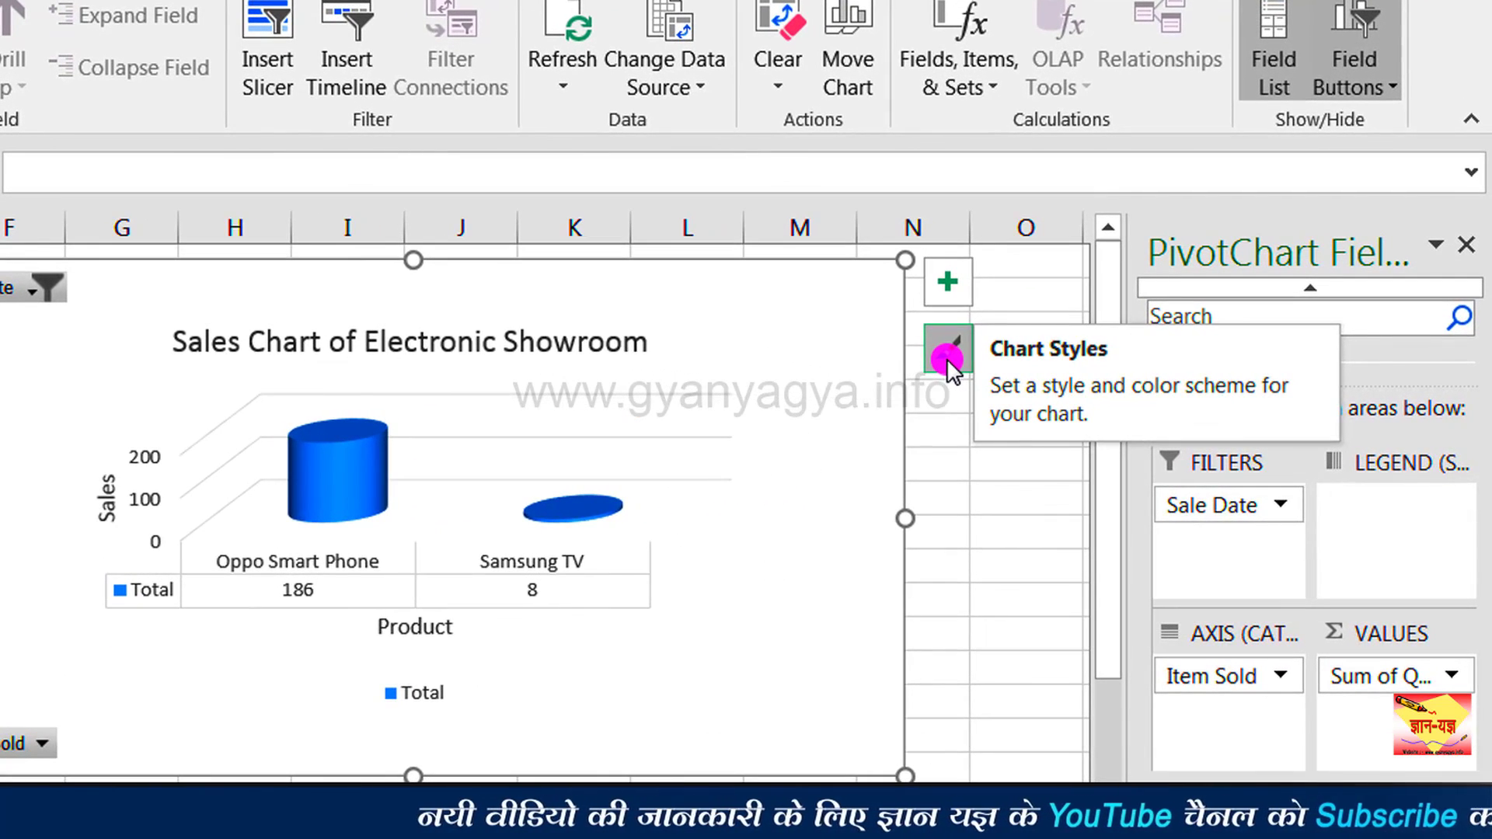
pyautogui.click(947, 358)
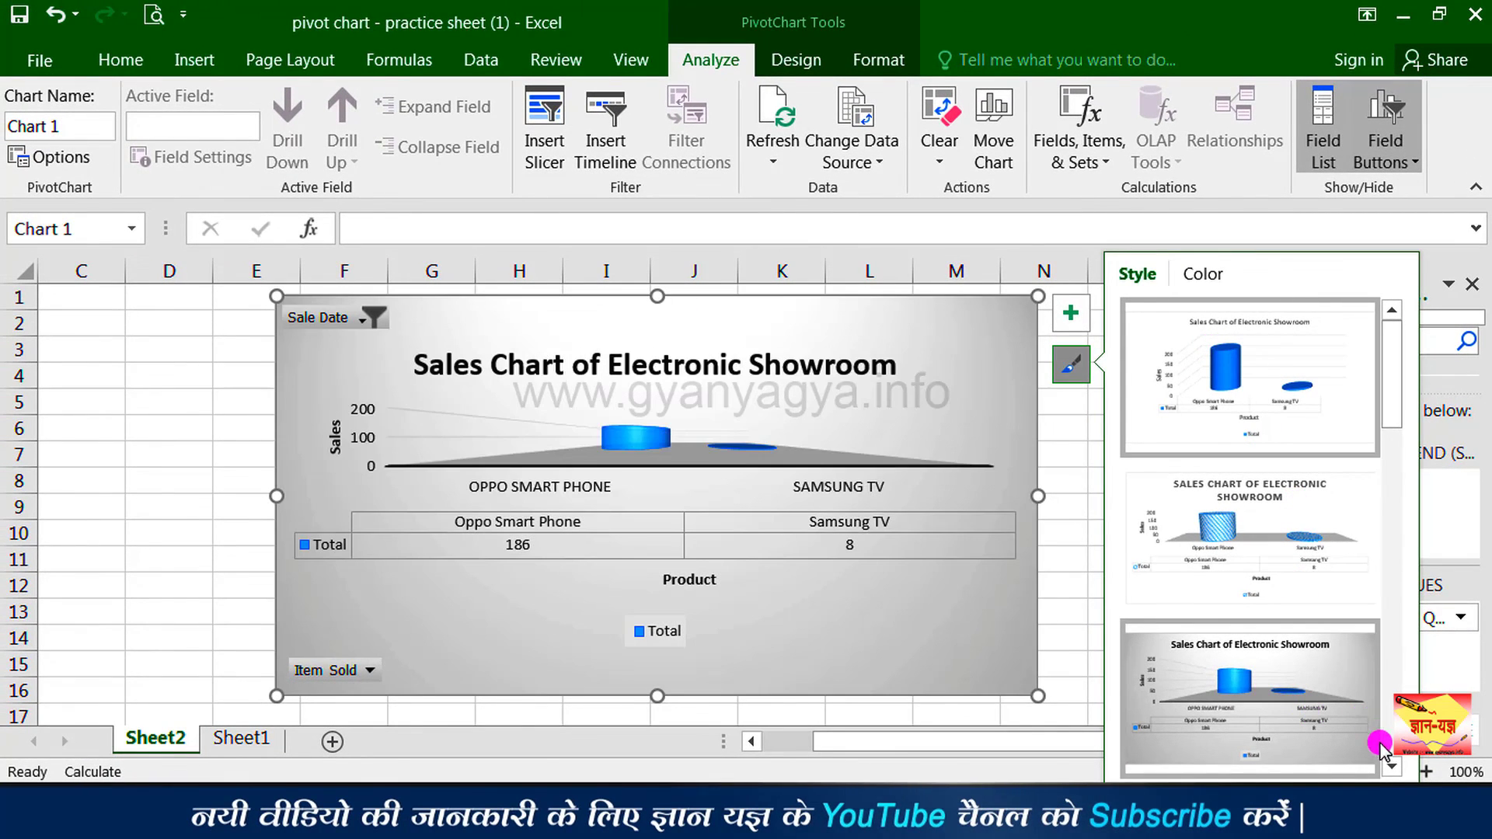
pyautogui.click(1392, 768)
pyautogui.click(1393, 768)
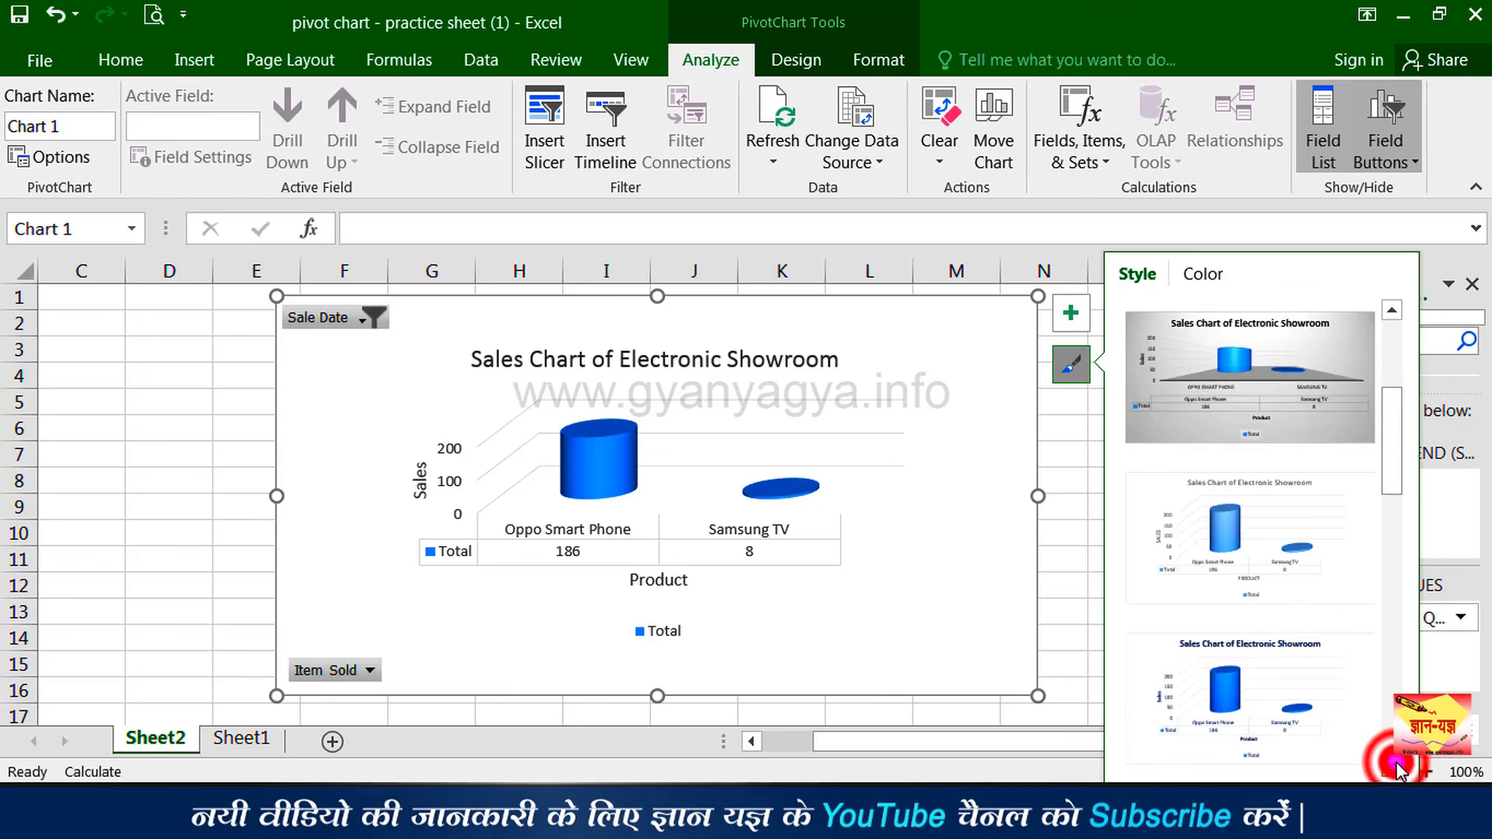
pyautogui.click(1393, 768)
pyautogui.click(1392, 768)
pyautogui.click(1392, 768)
pyautogui.click(1392, 768)
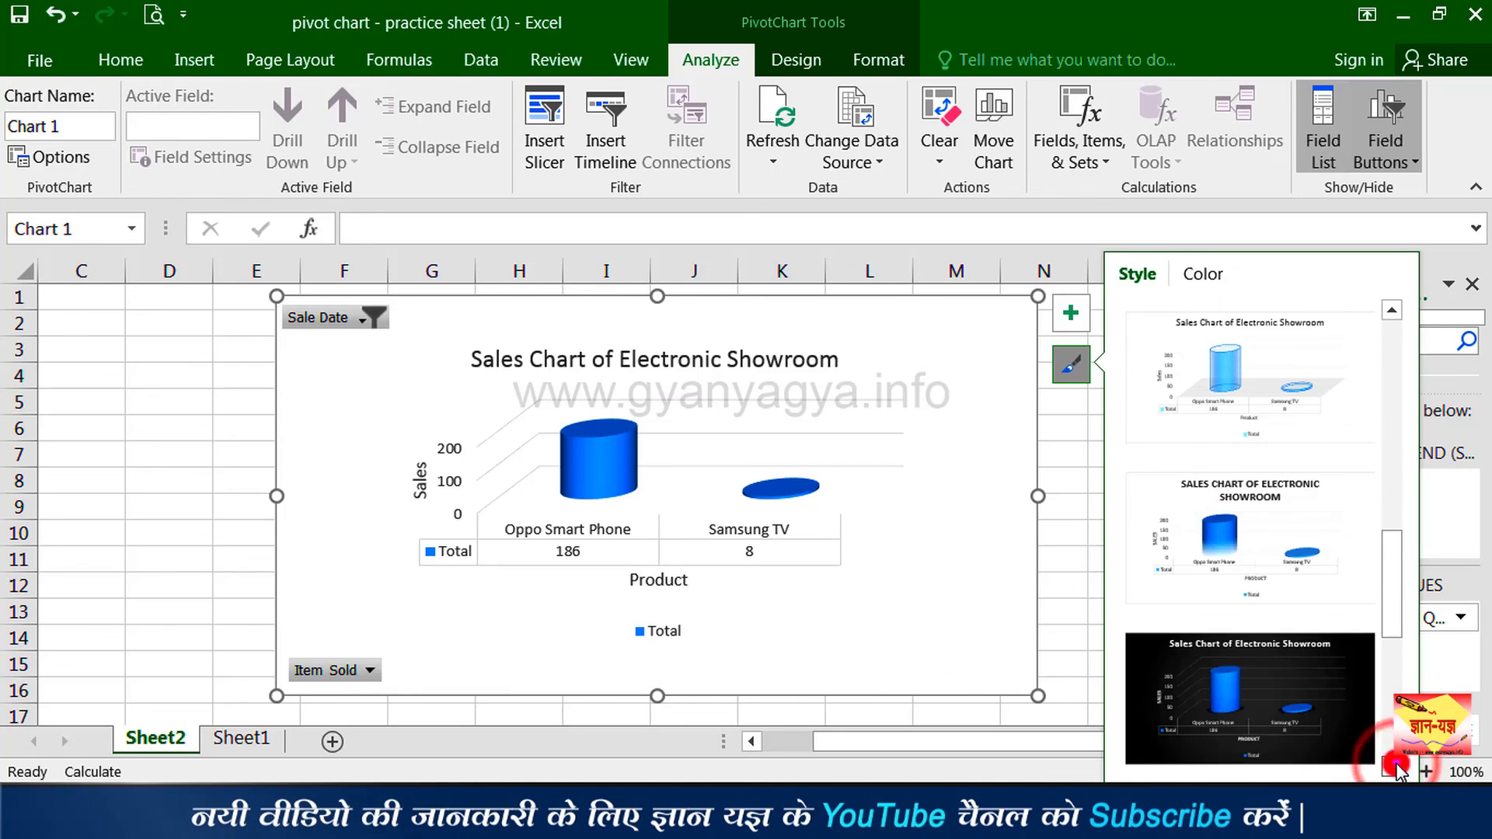